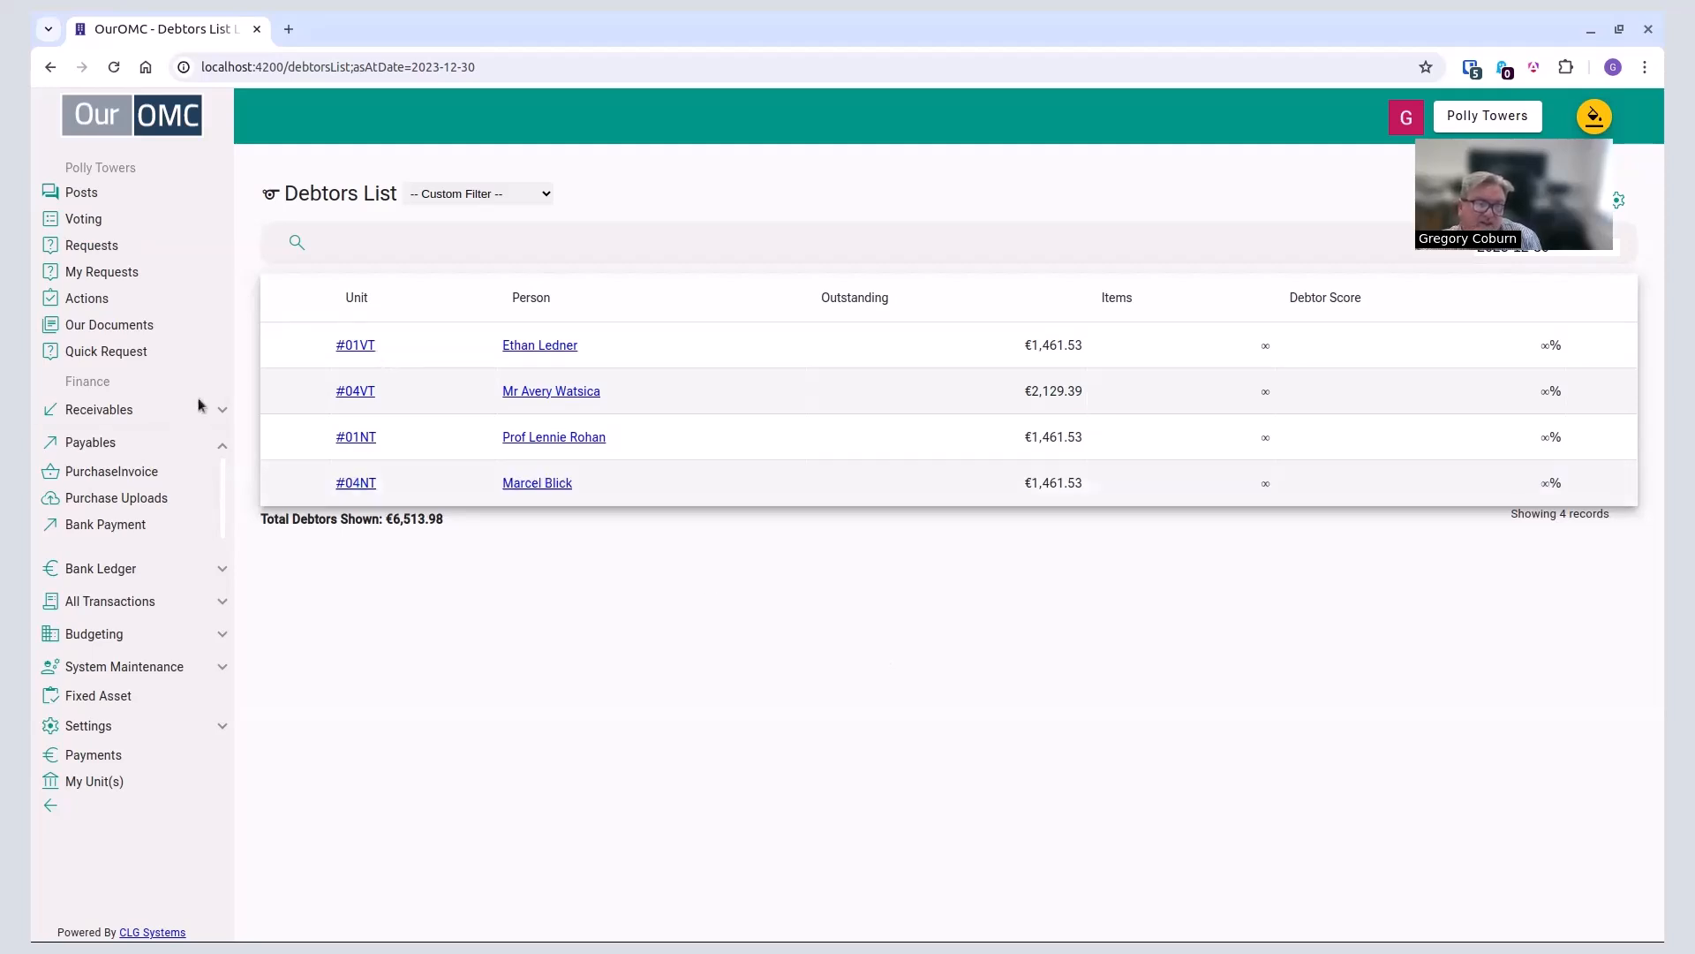
Step: Open the purchase invoice list and look through all outstanding invoices
click(217, 485)
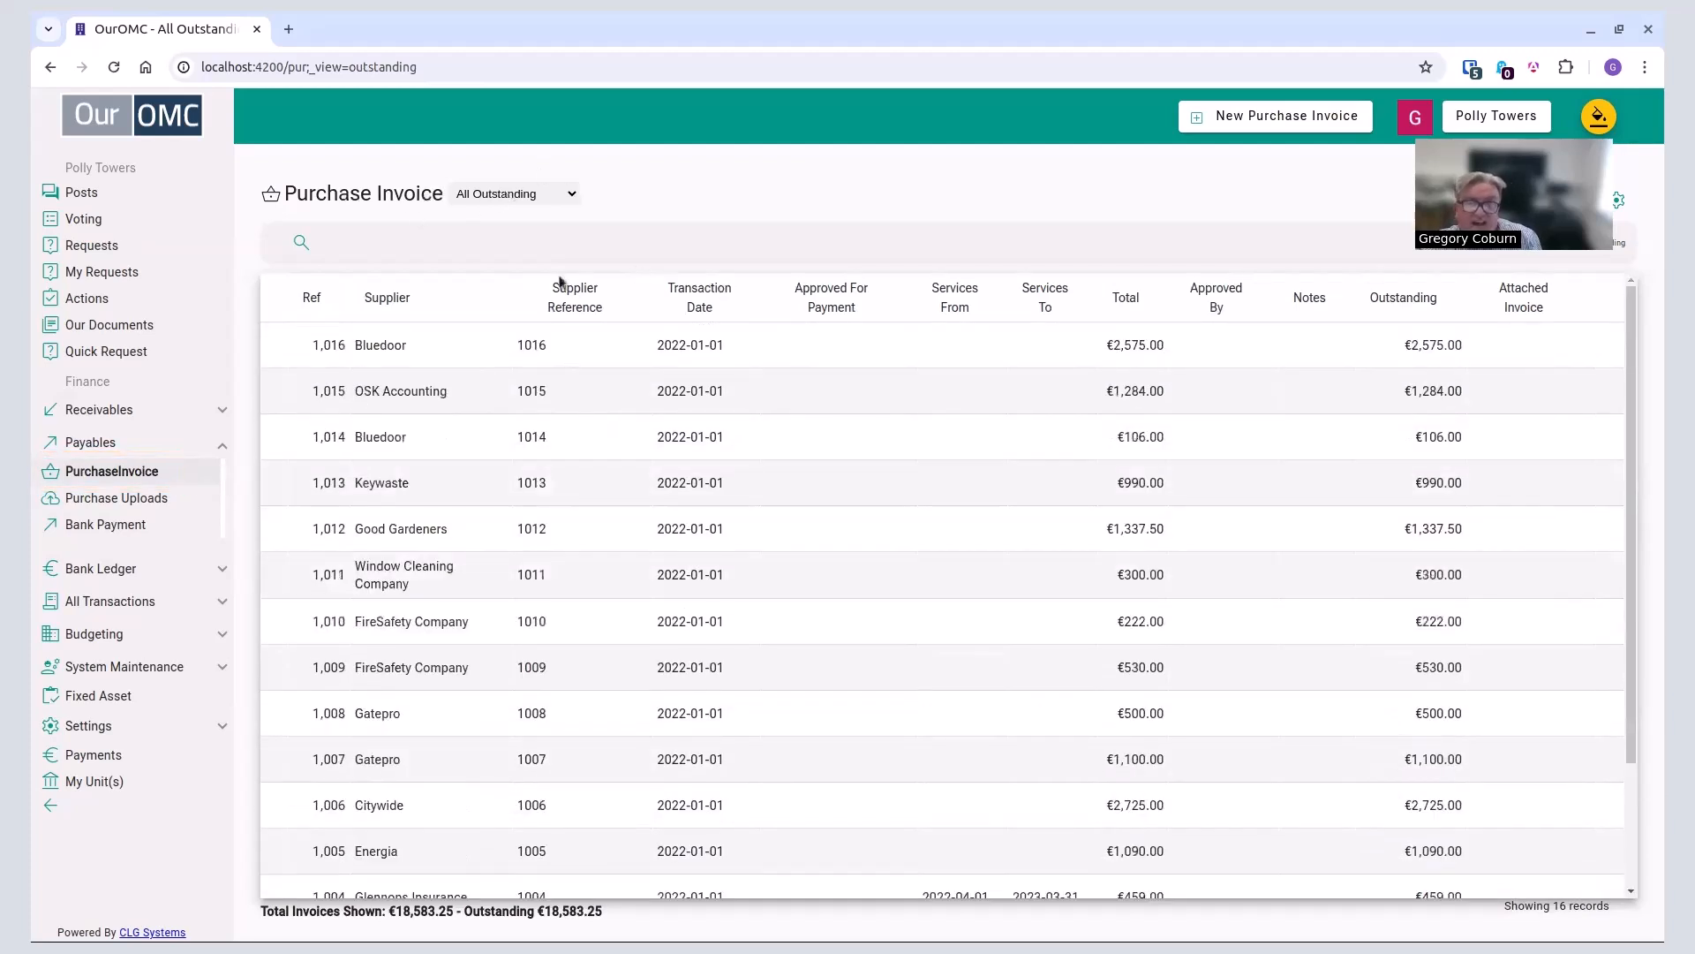
scroll(851, 454, down, 3)
scroll(856, 465, up, 3)
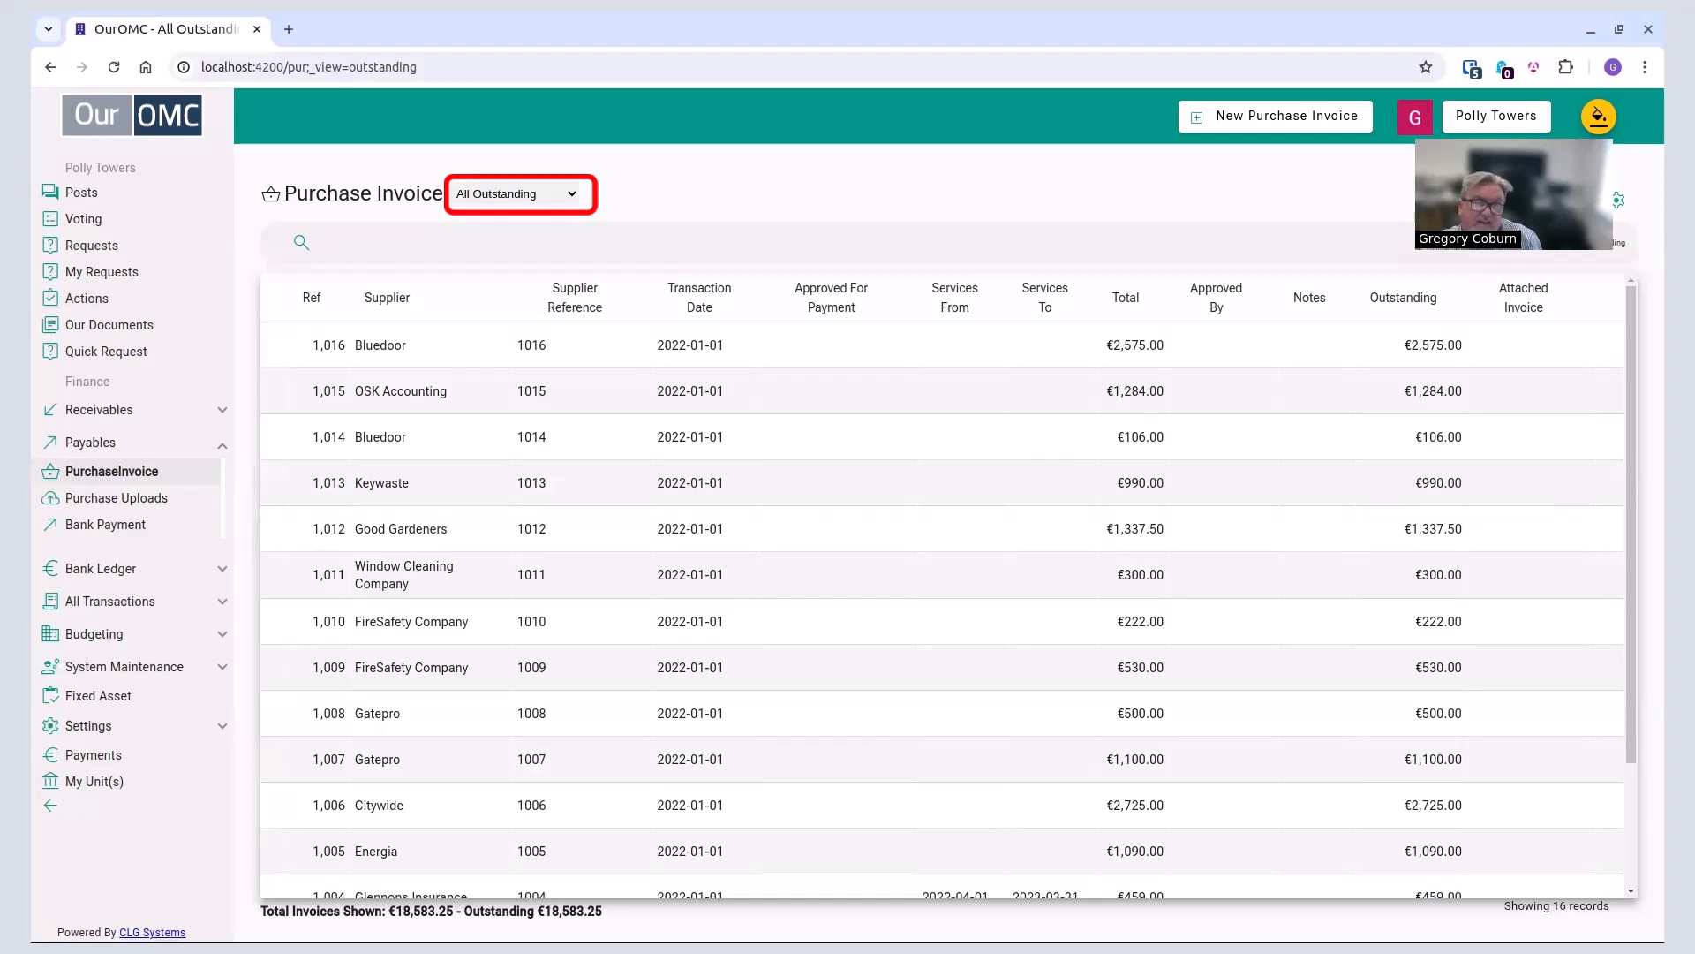
Step: Look through the purchase invoices awaiting approval, and view the approved invoices
click(528, 228)
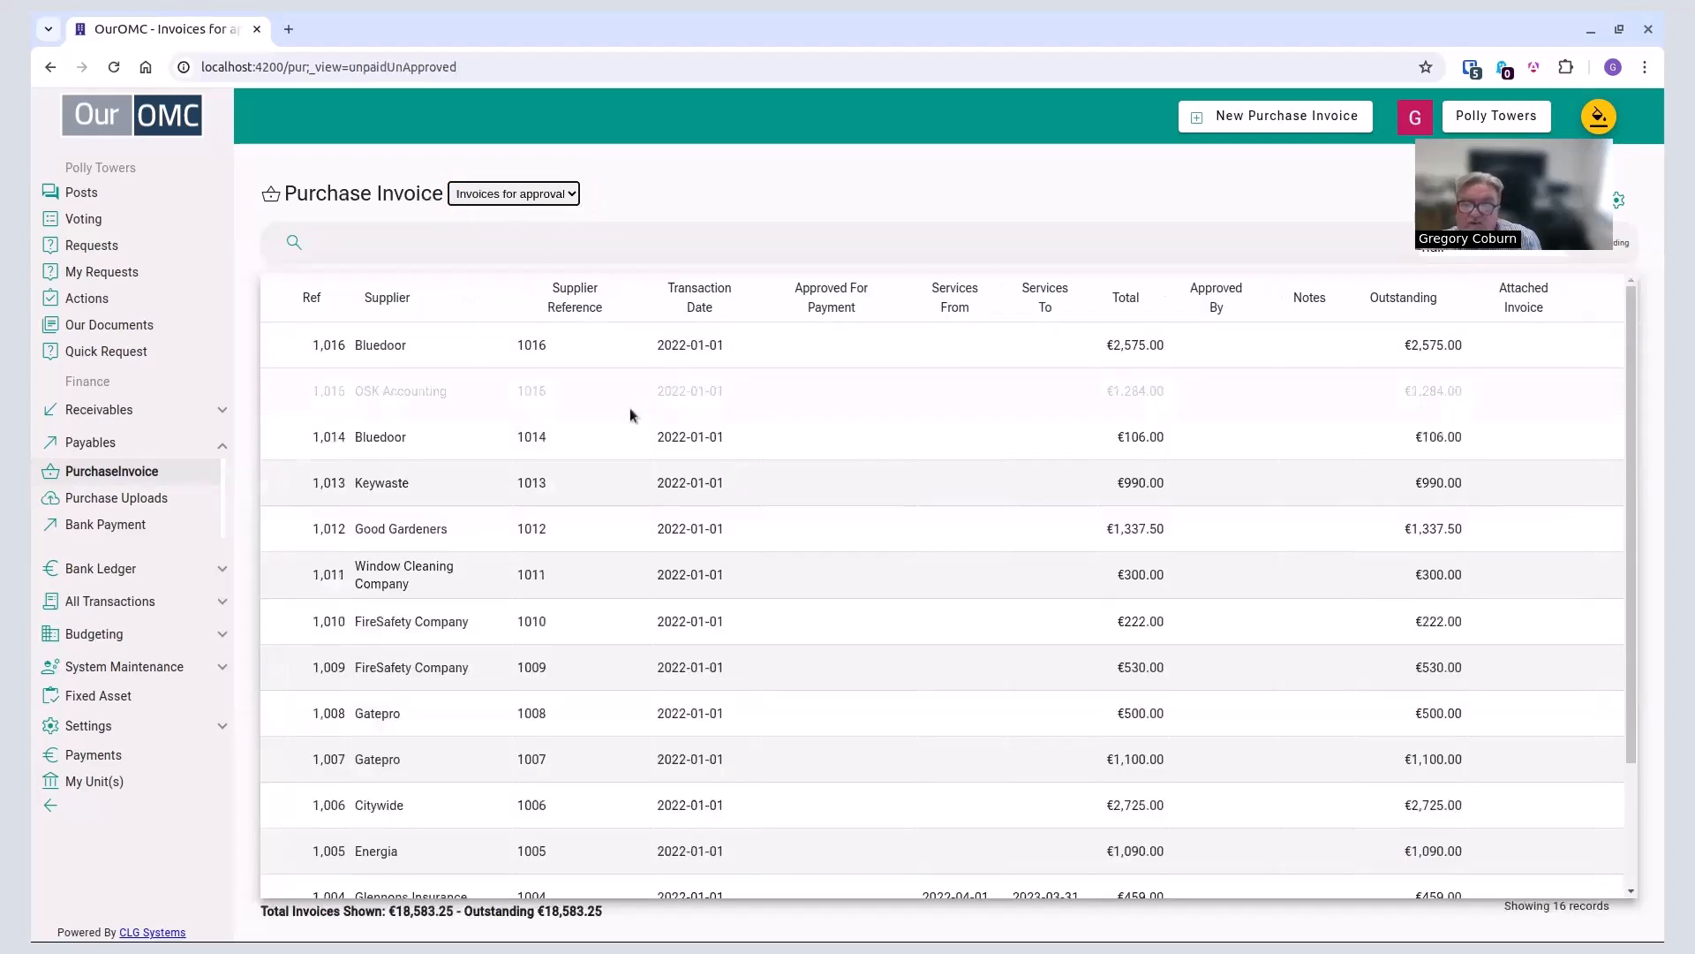
scroll(548, 362, down, 3)
scroll(549, 364, up, 3)
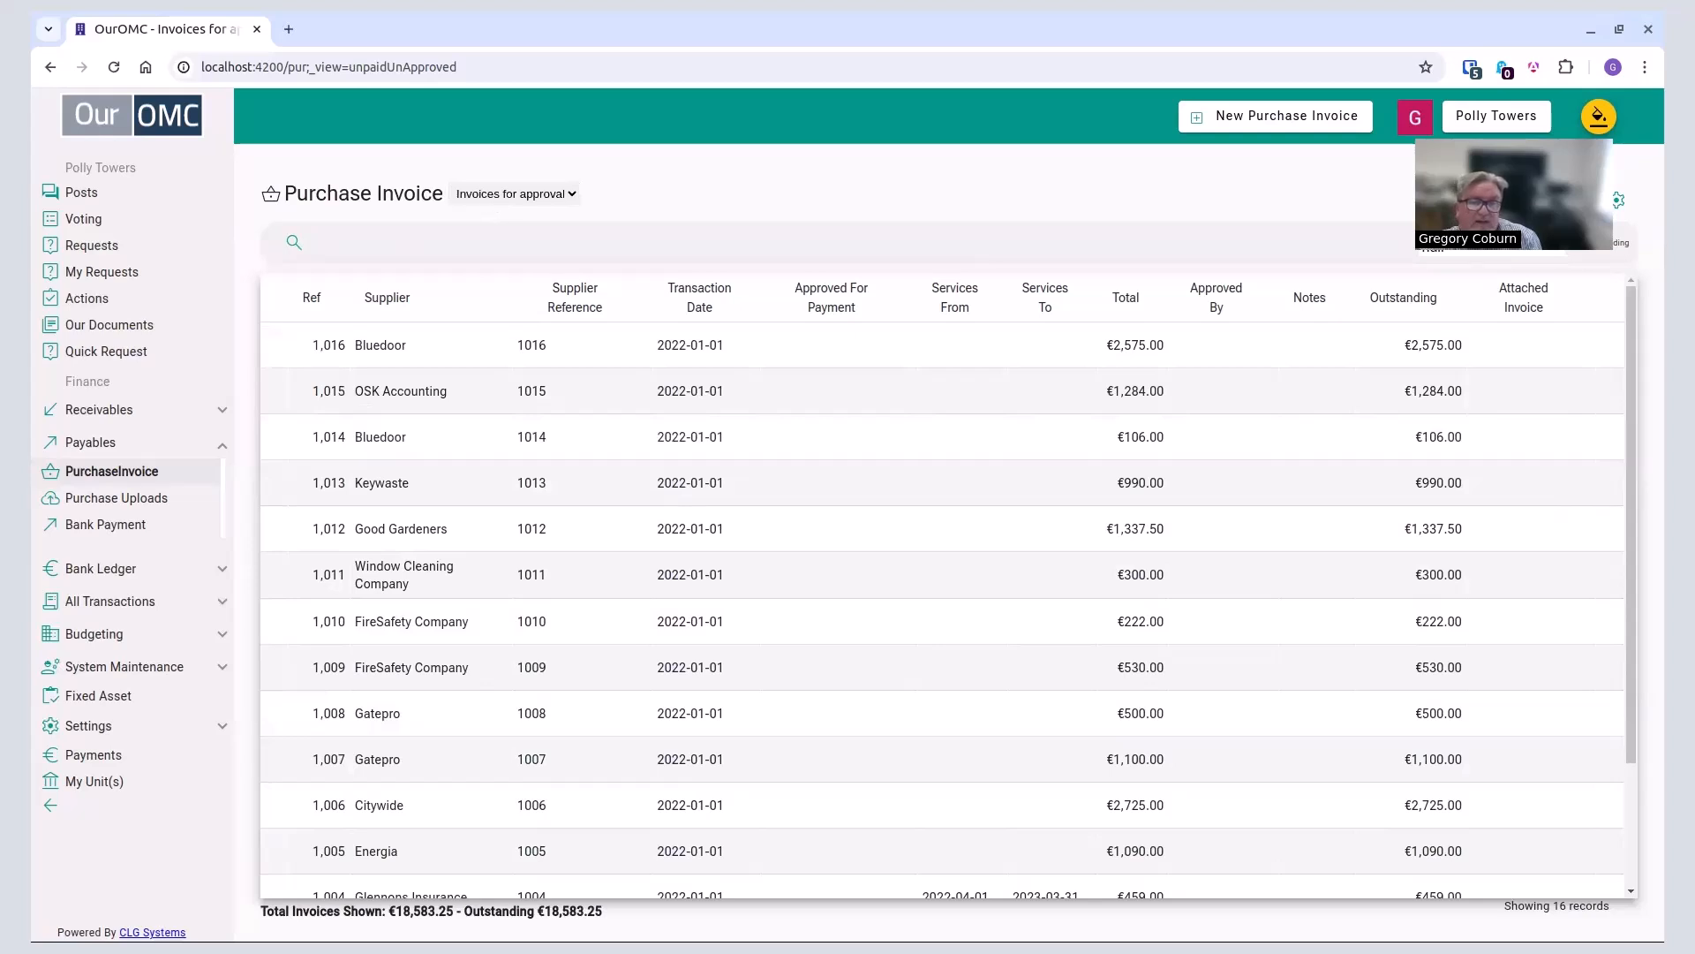
click(509, 246)
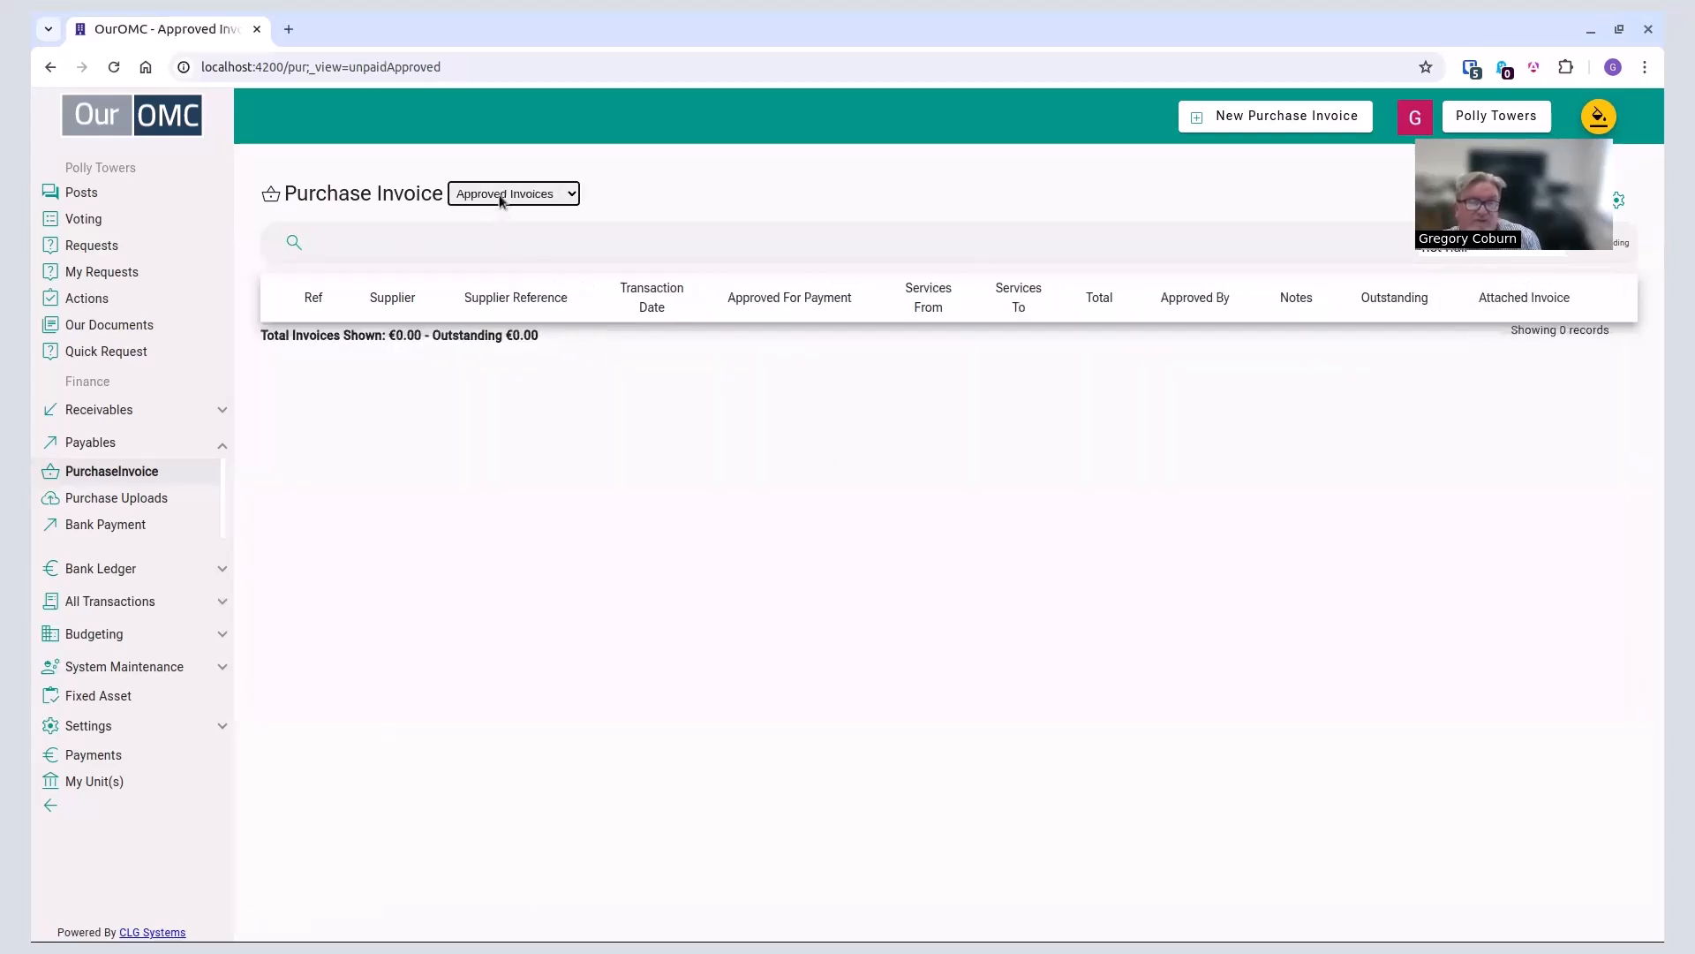
Step: Filter the list to invoices for approval and approve the Window Cleaning Company invoice 1011 for payment
click(510, 227)
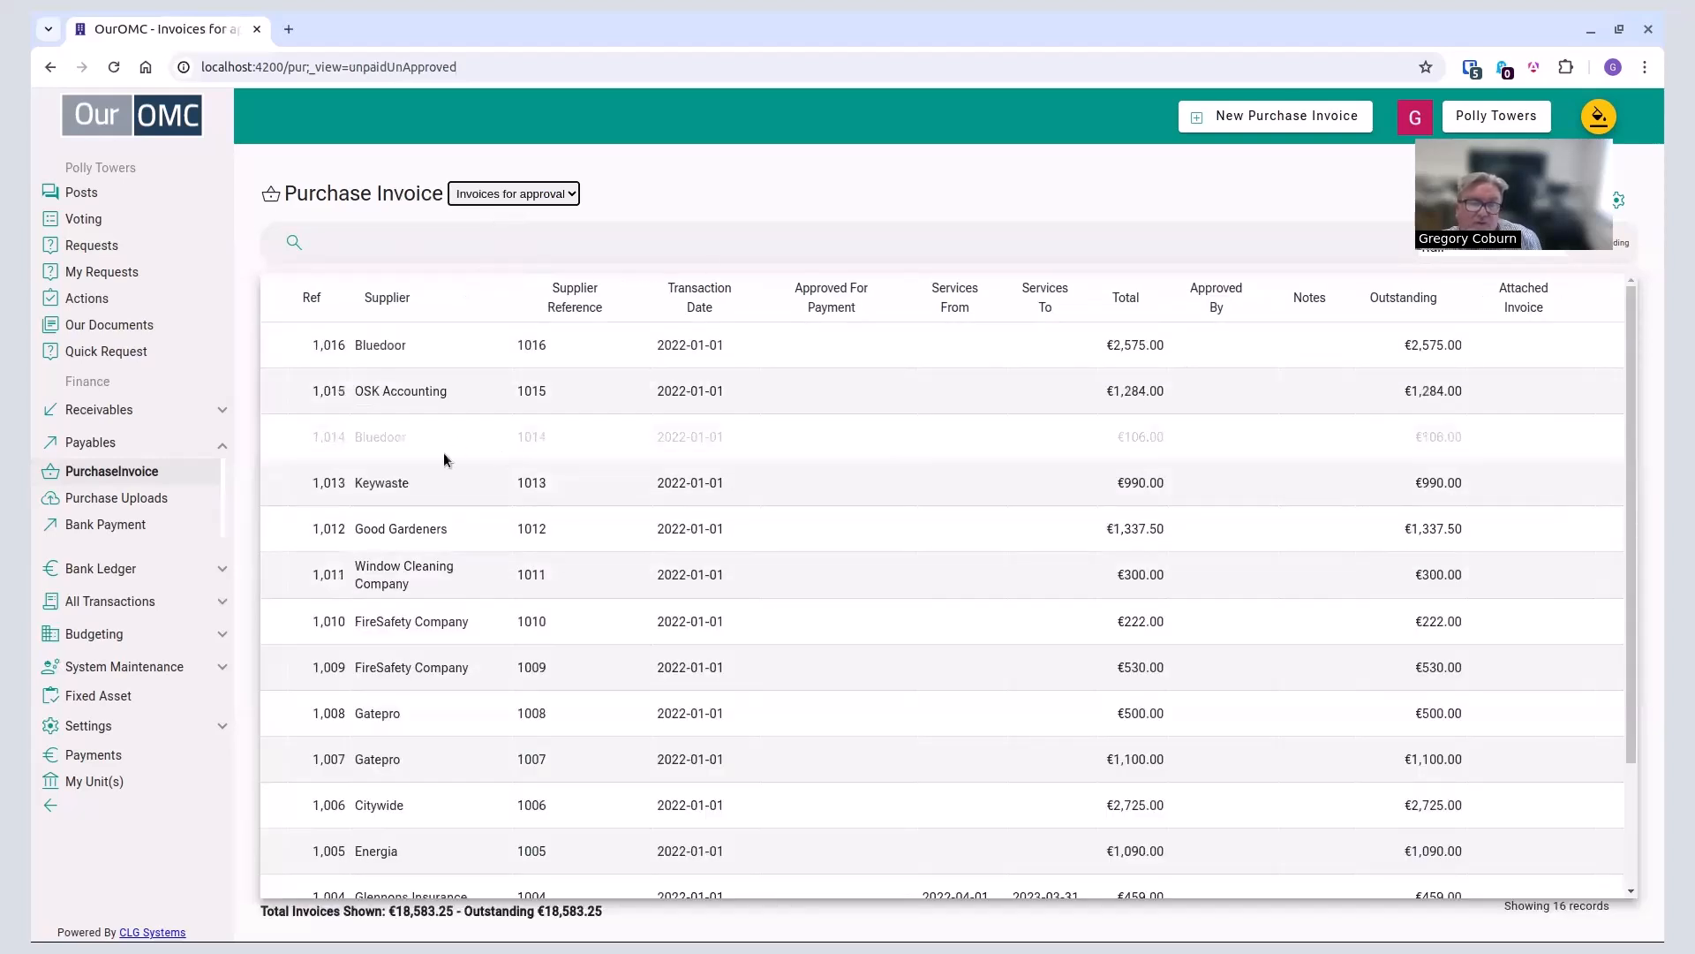
click(473, 573)
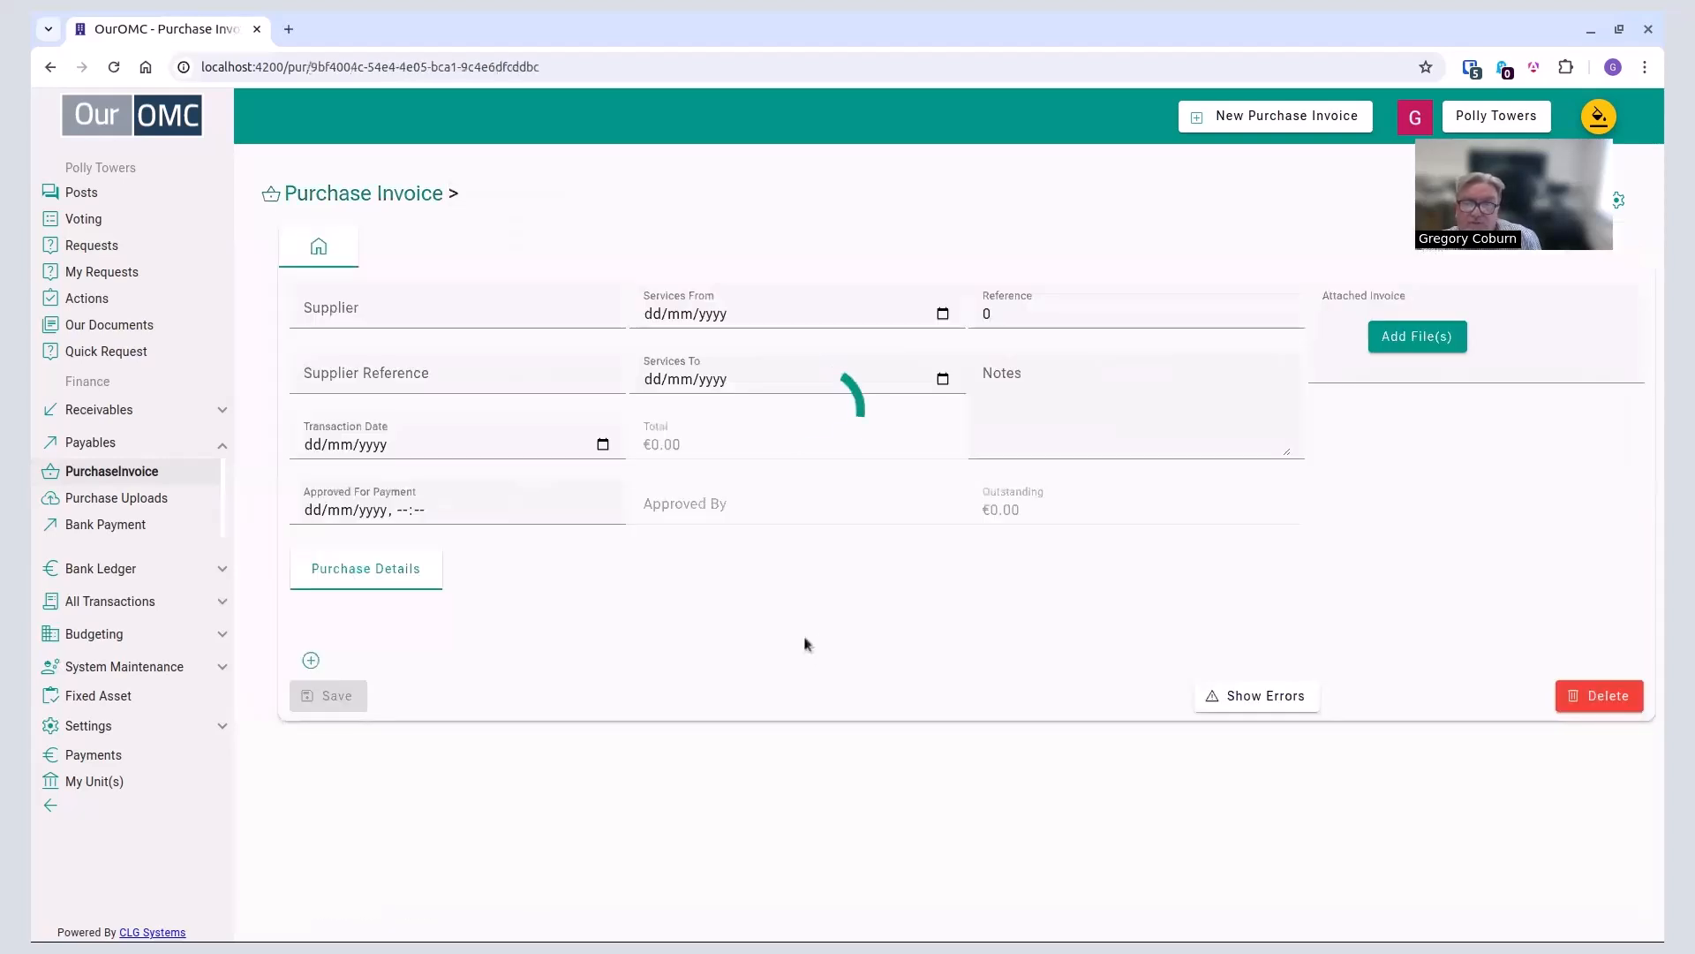
click(1612, 253)
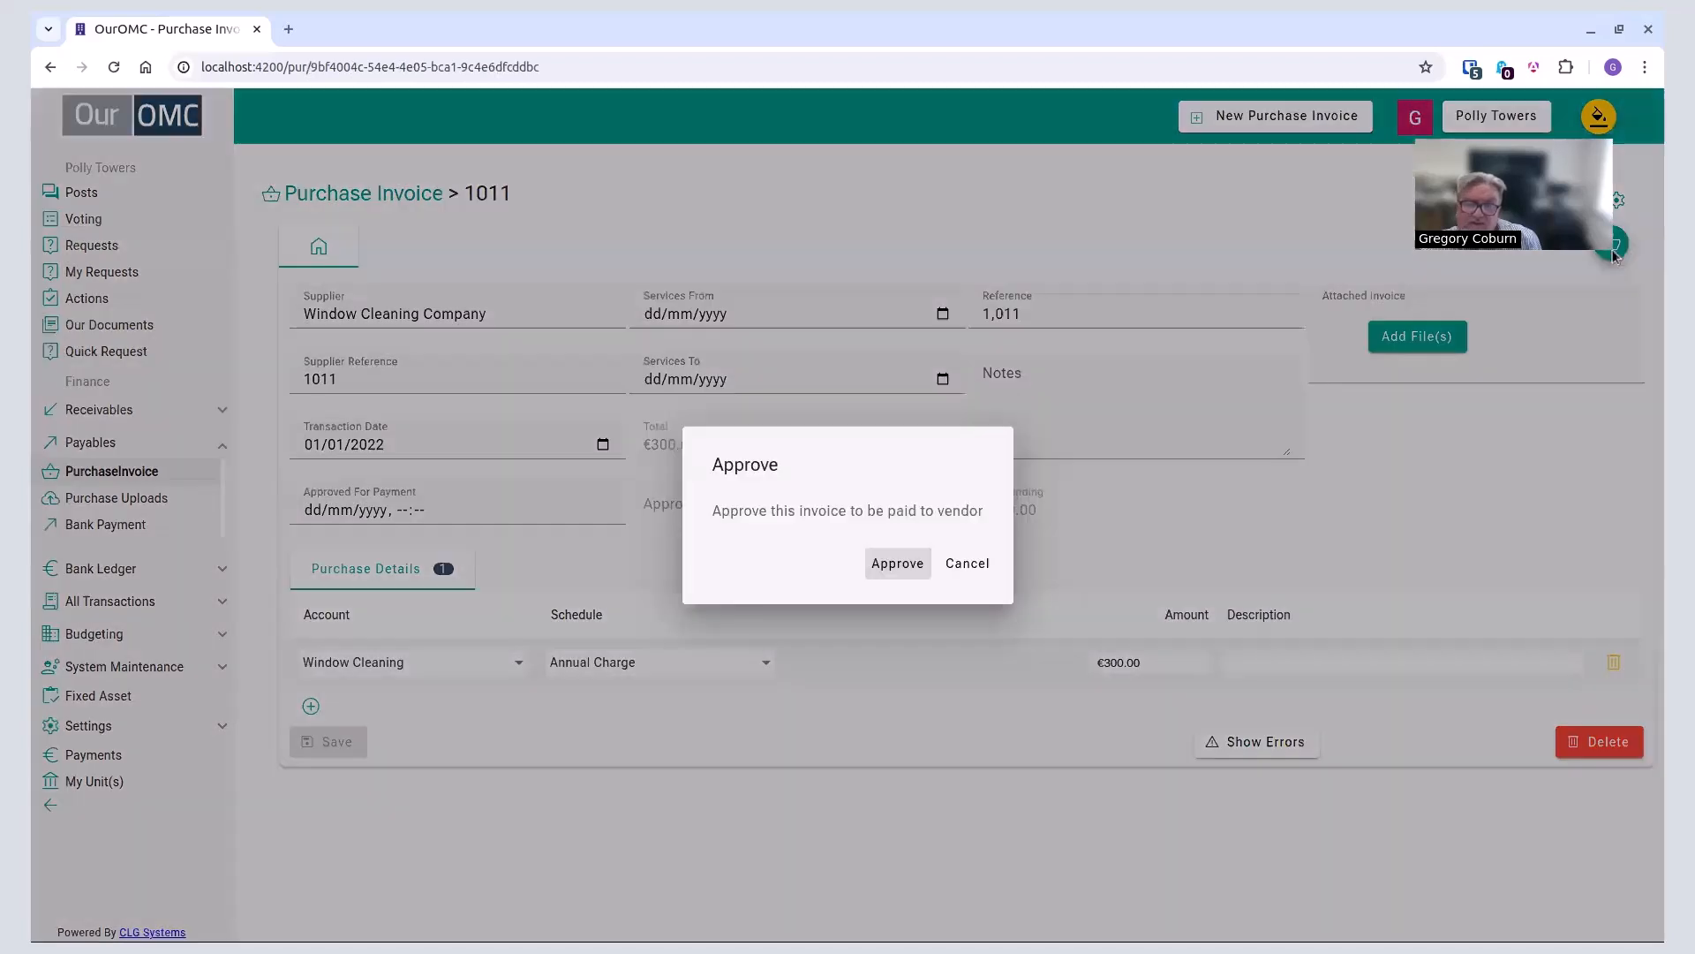
click(894, 565)
click(387, 191)
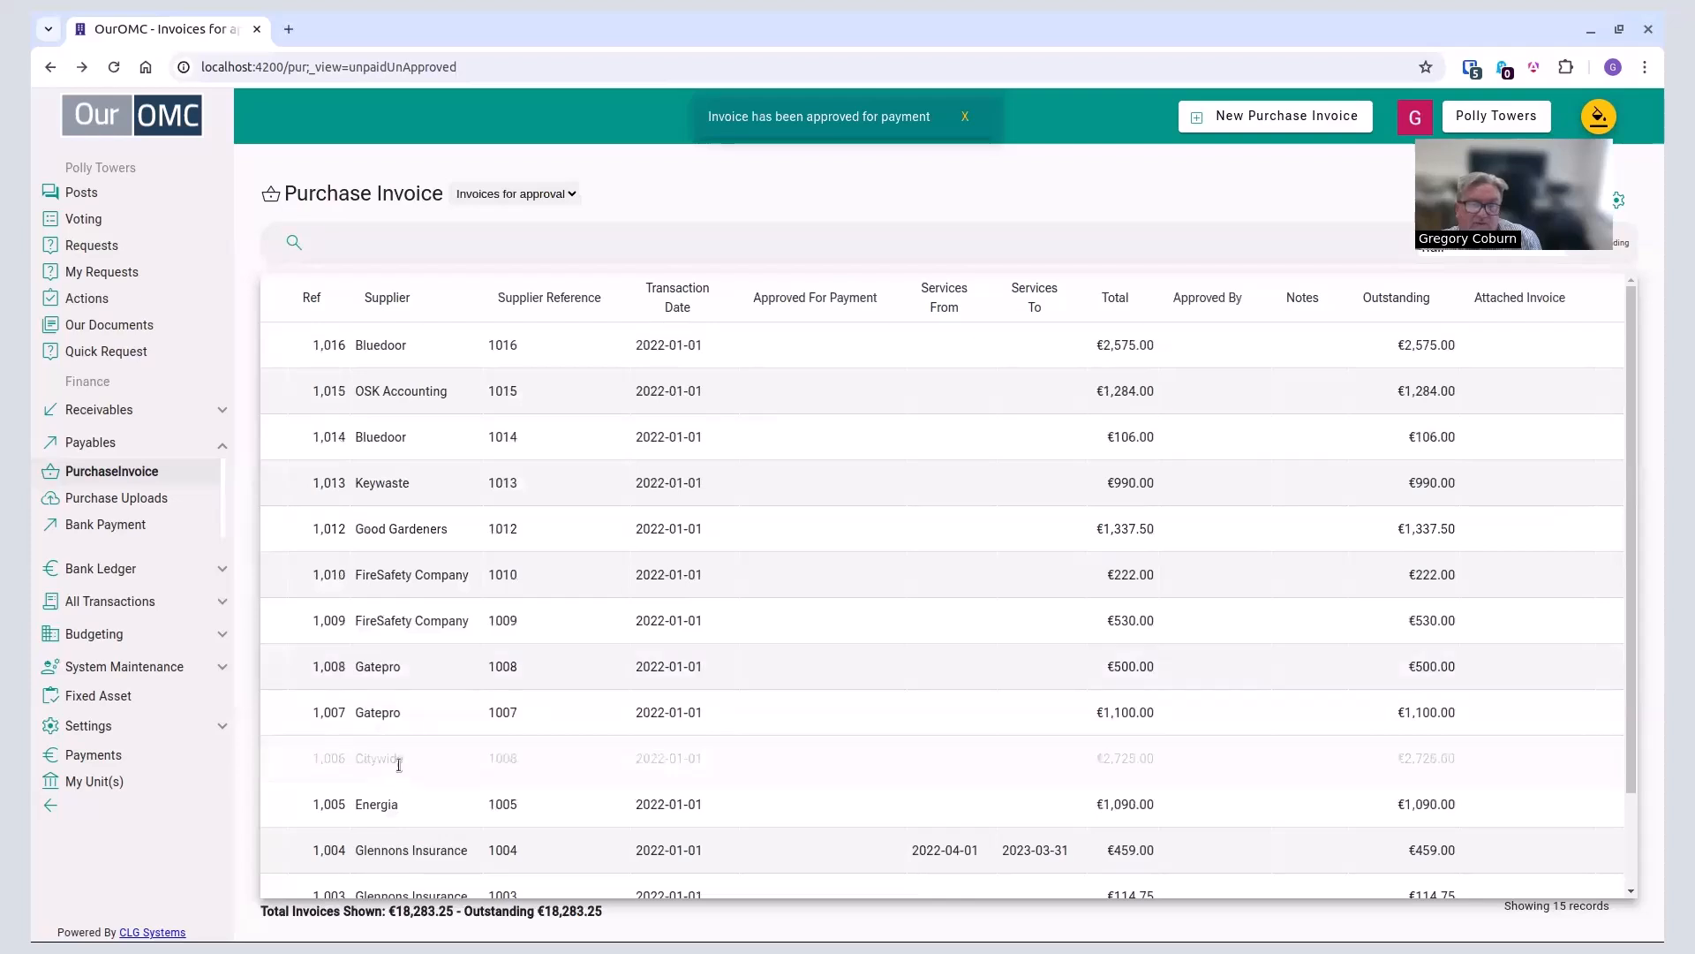
Step: Approve the Citywide purchase invoice 1006 for payment
click(396, 761)
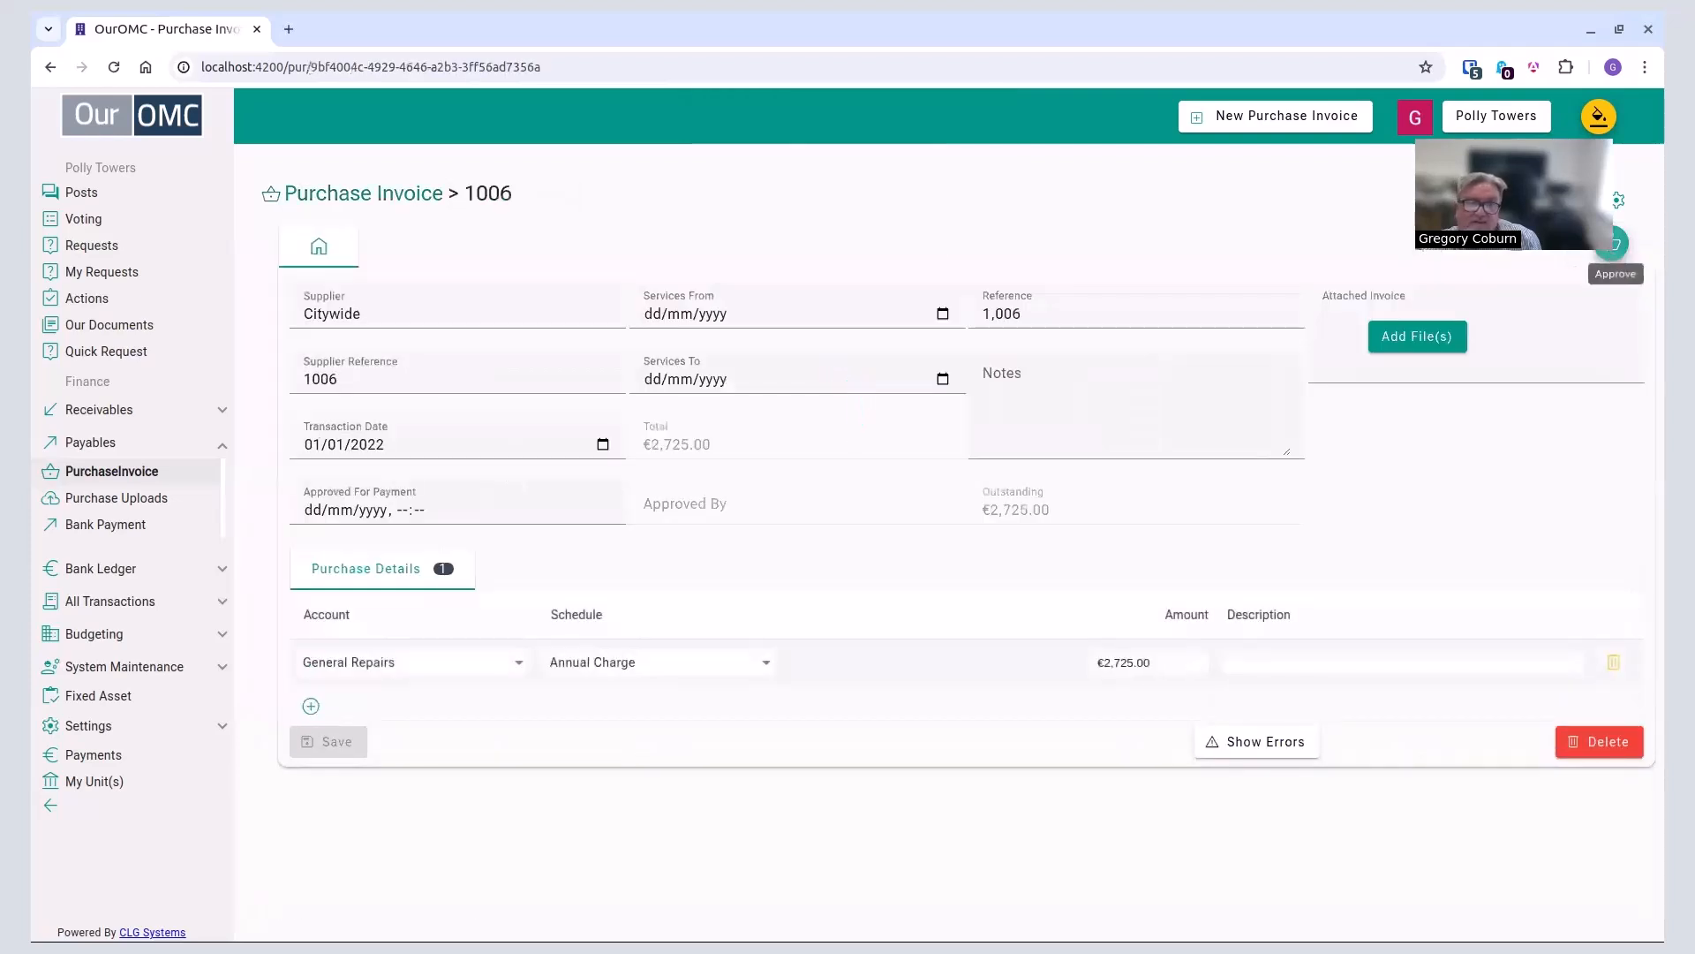
click(1612, 253)
click(897, 563)
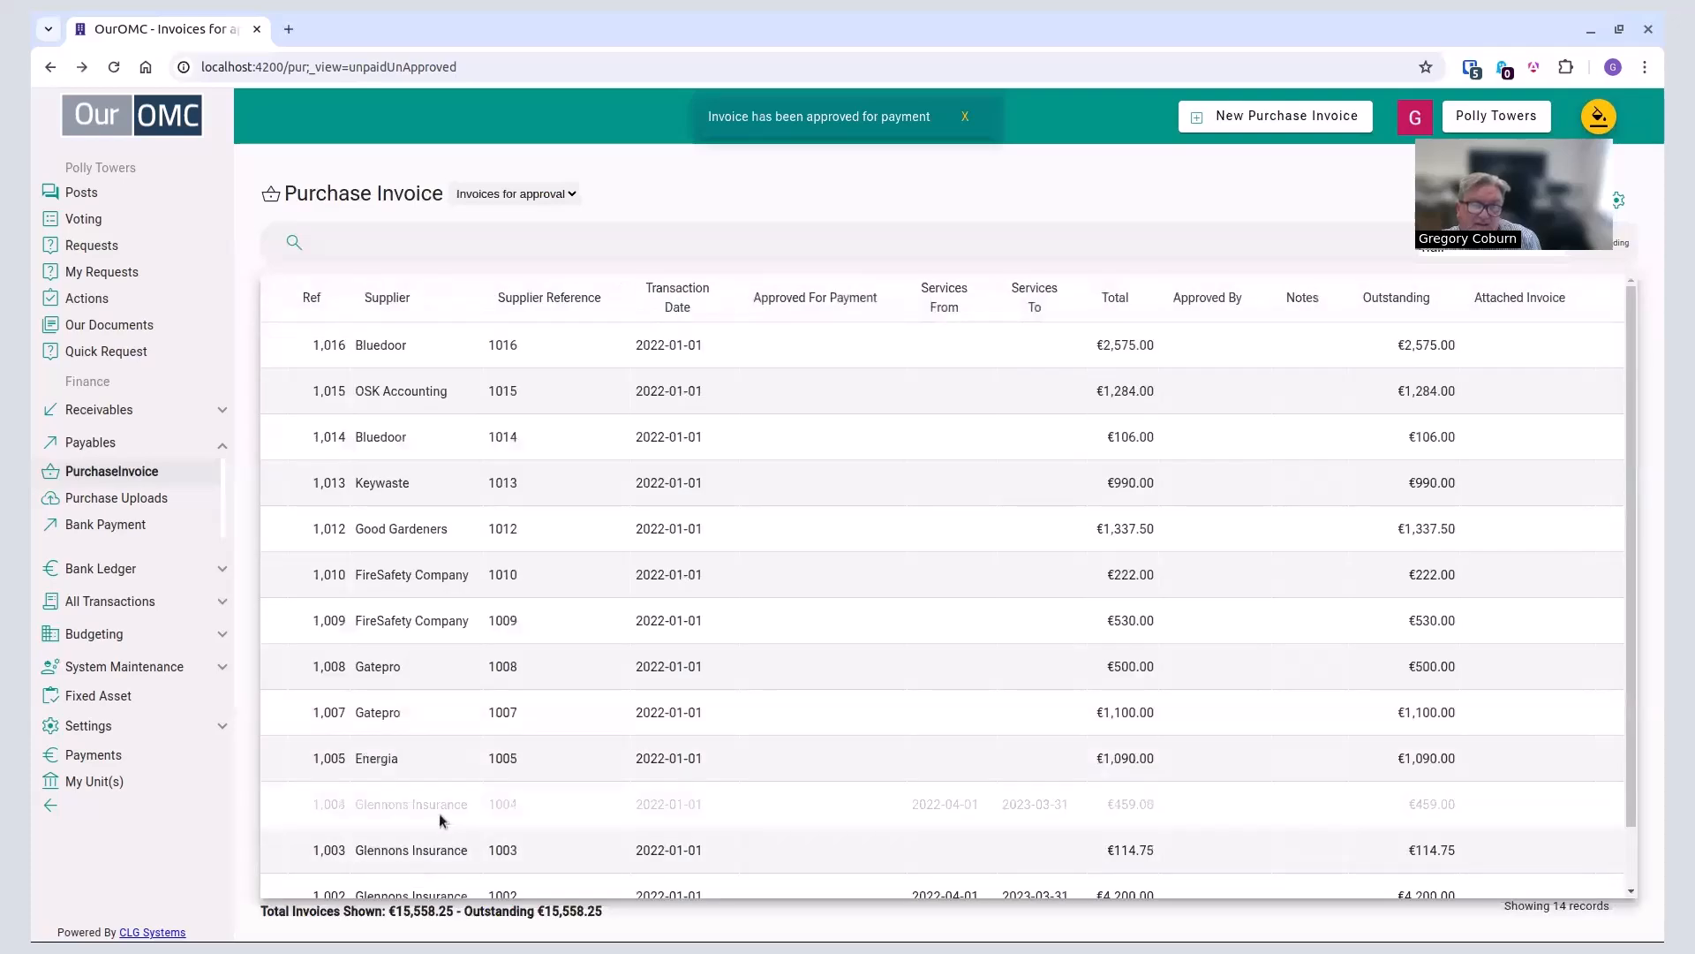
Step: Approve the Glennons Insurance purchase invoice 1003 for payment and list the approved invoices
scroll(438, 813, down, 2)
click(435, 780)
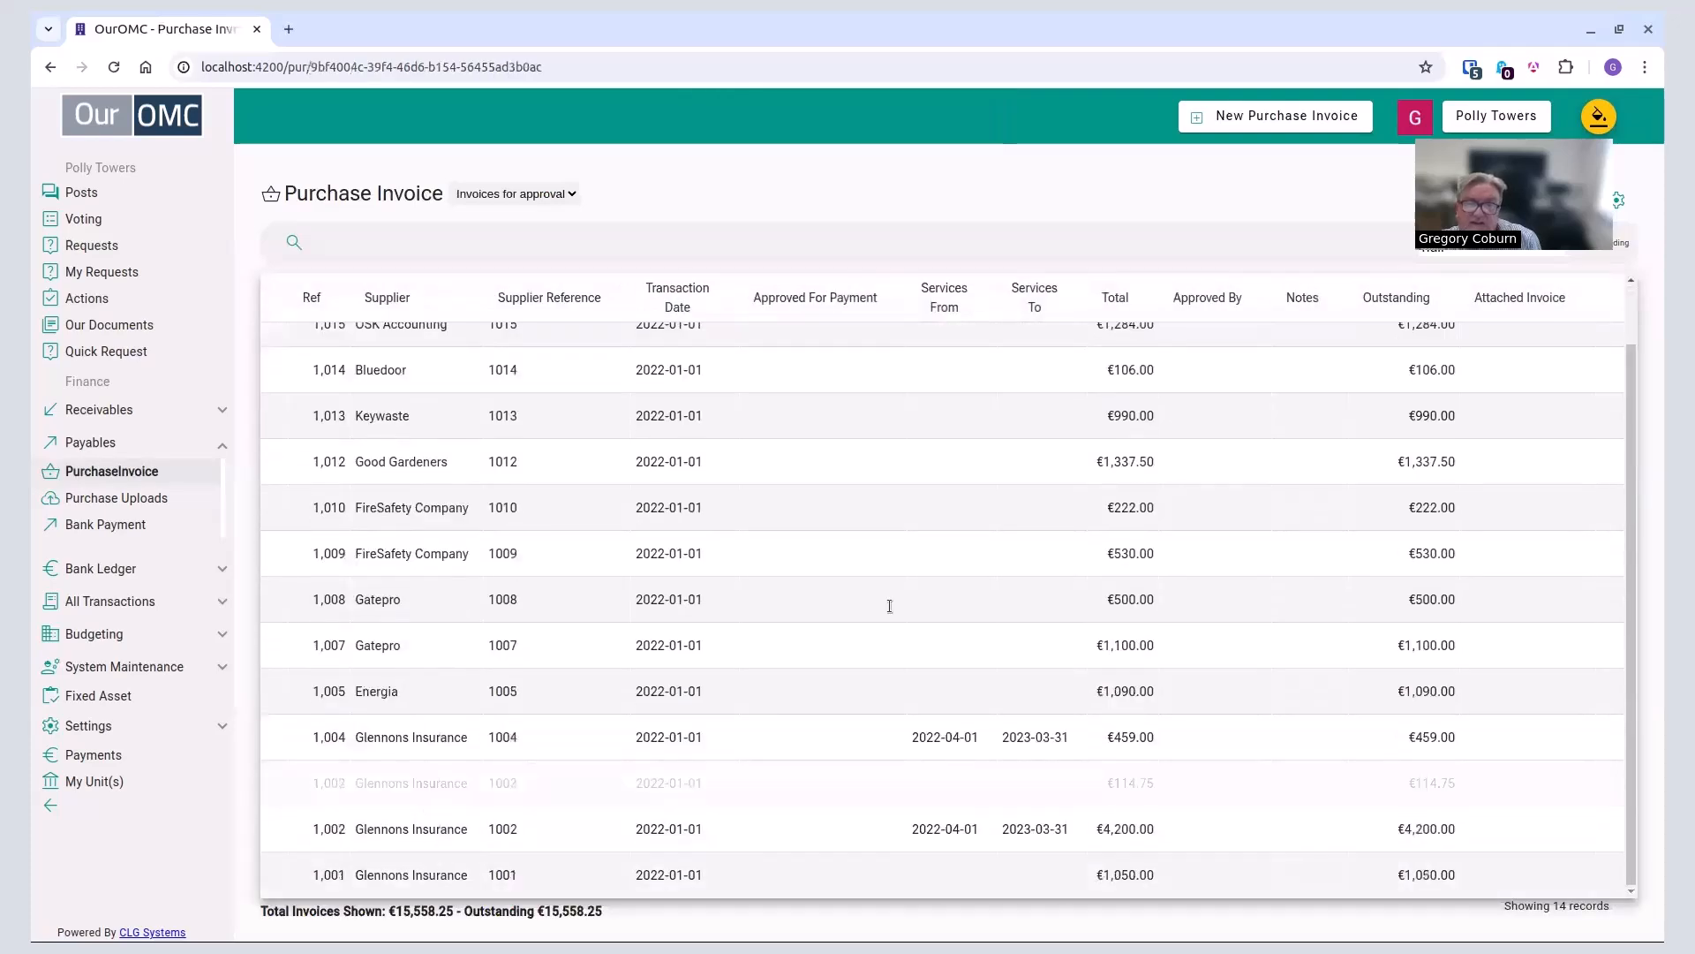
click(1615, 247)
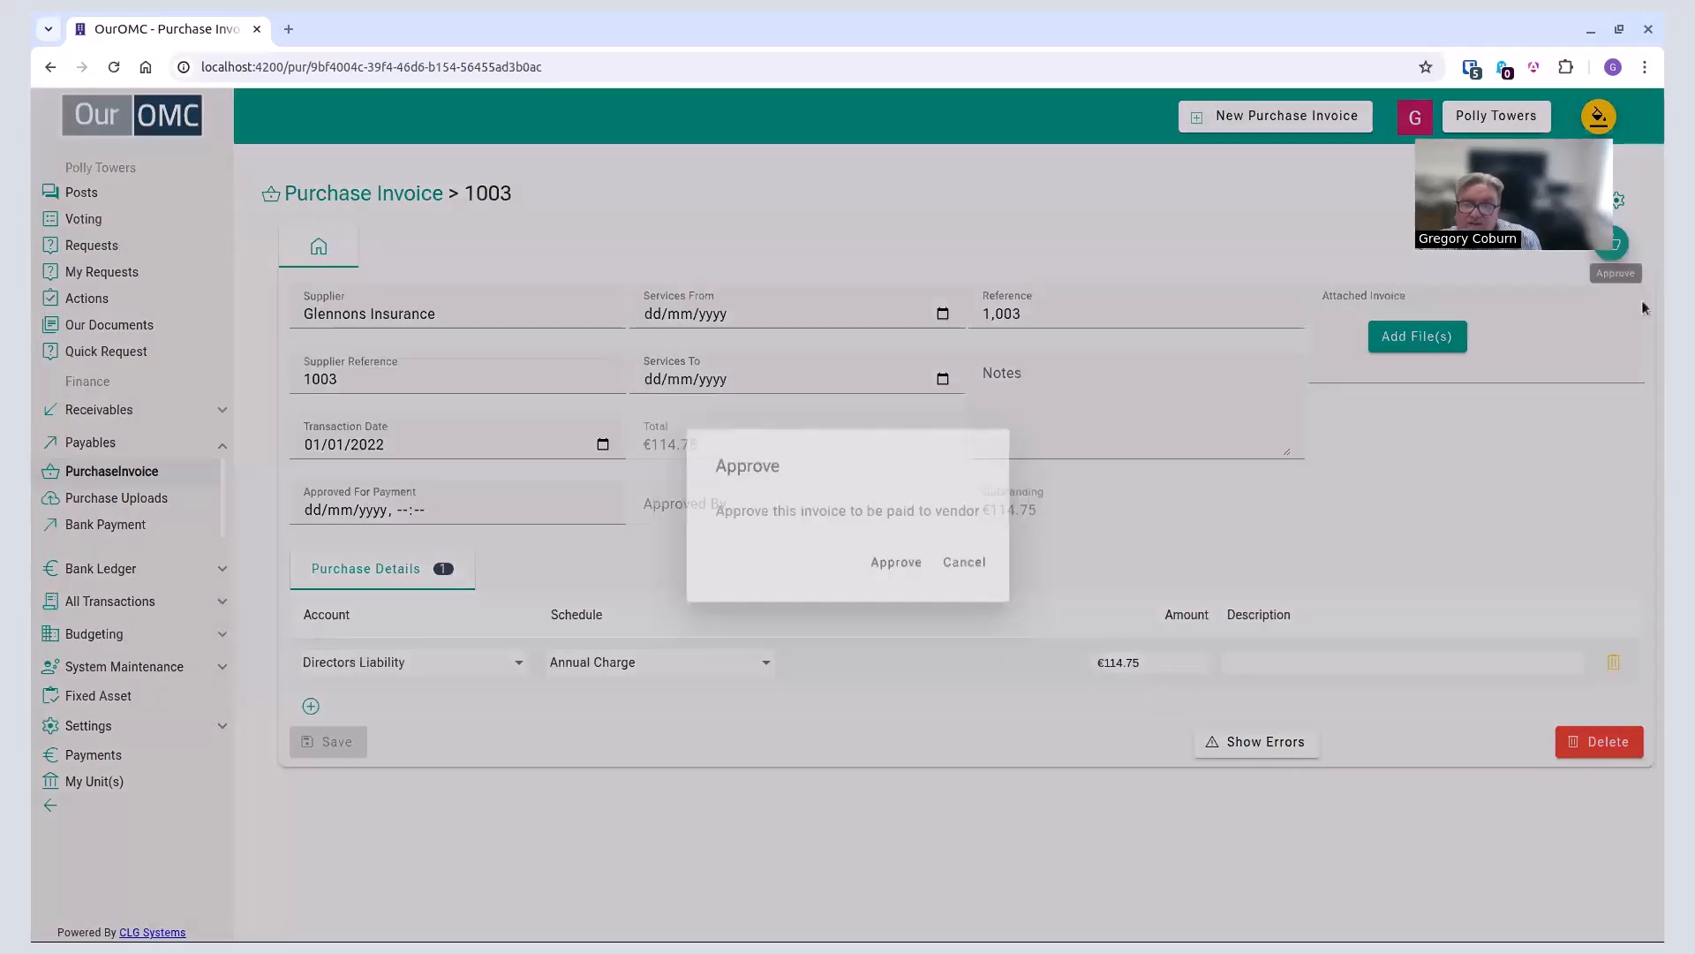
click(896, 562)
click(377, 189)
click(528, 193)
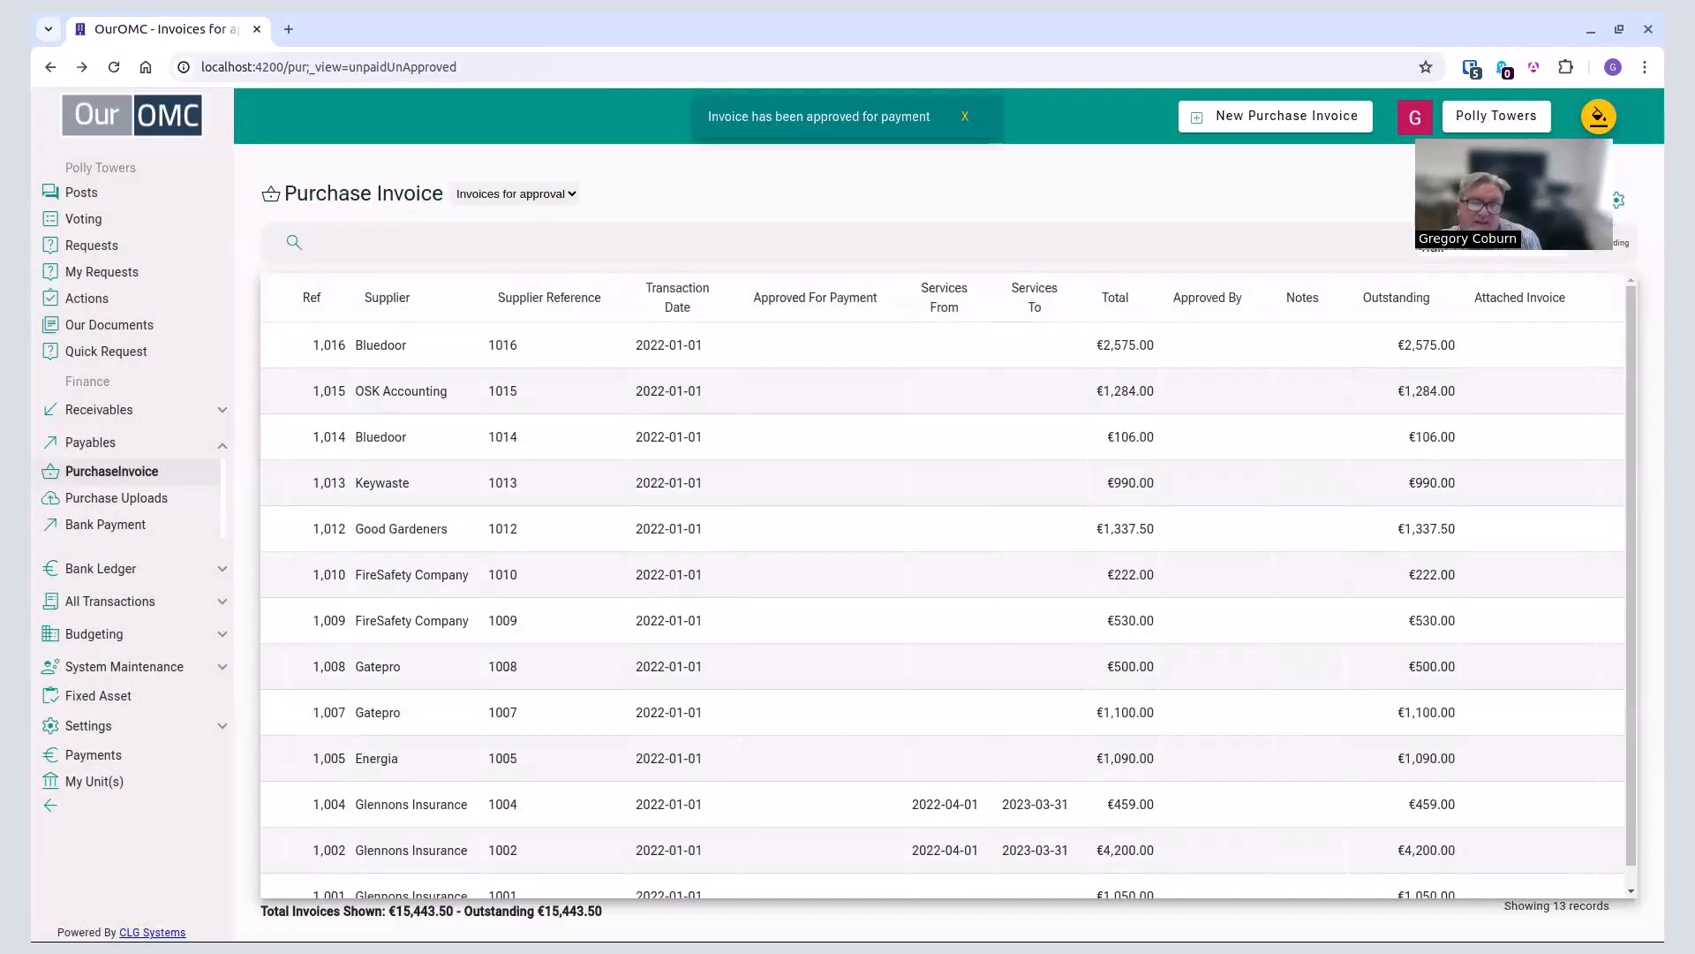
click(521, 239)
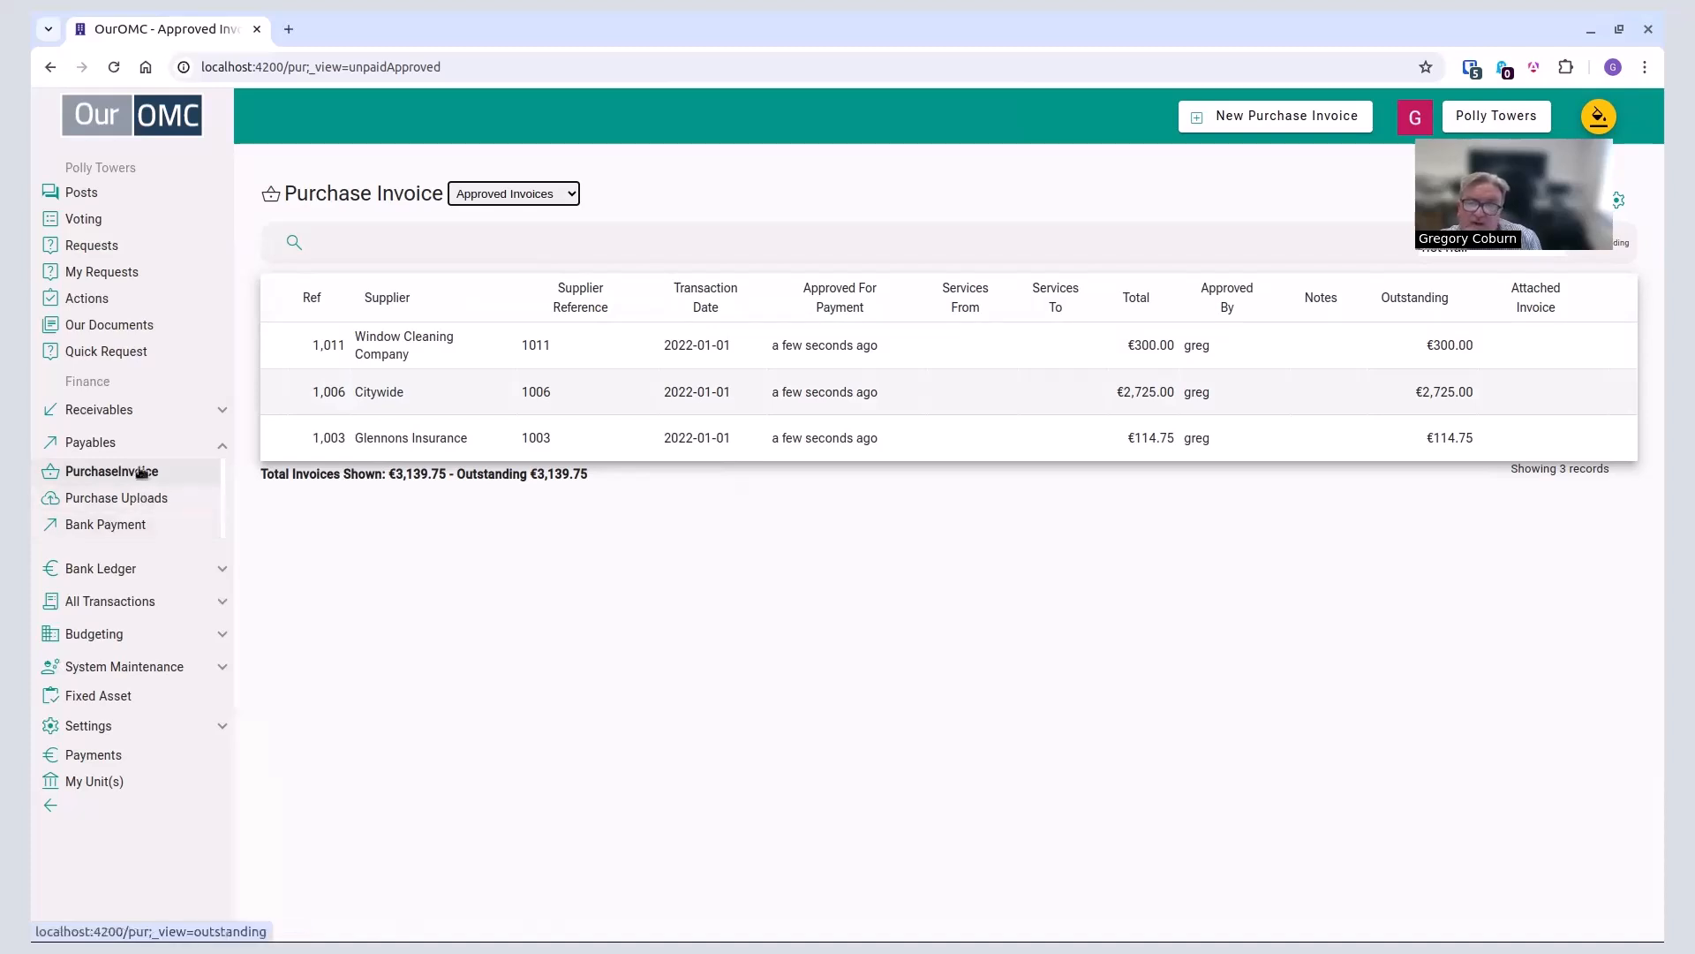
Step: Start a new purchase invoice for supplier Citywide with the supplier reference inv1232143
click(1272, 124)
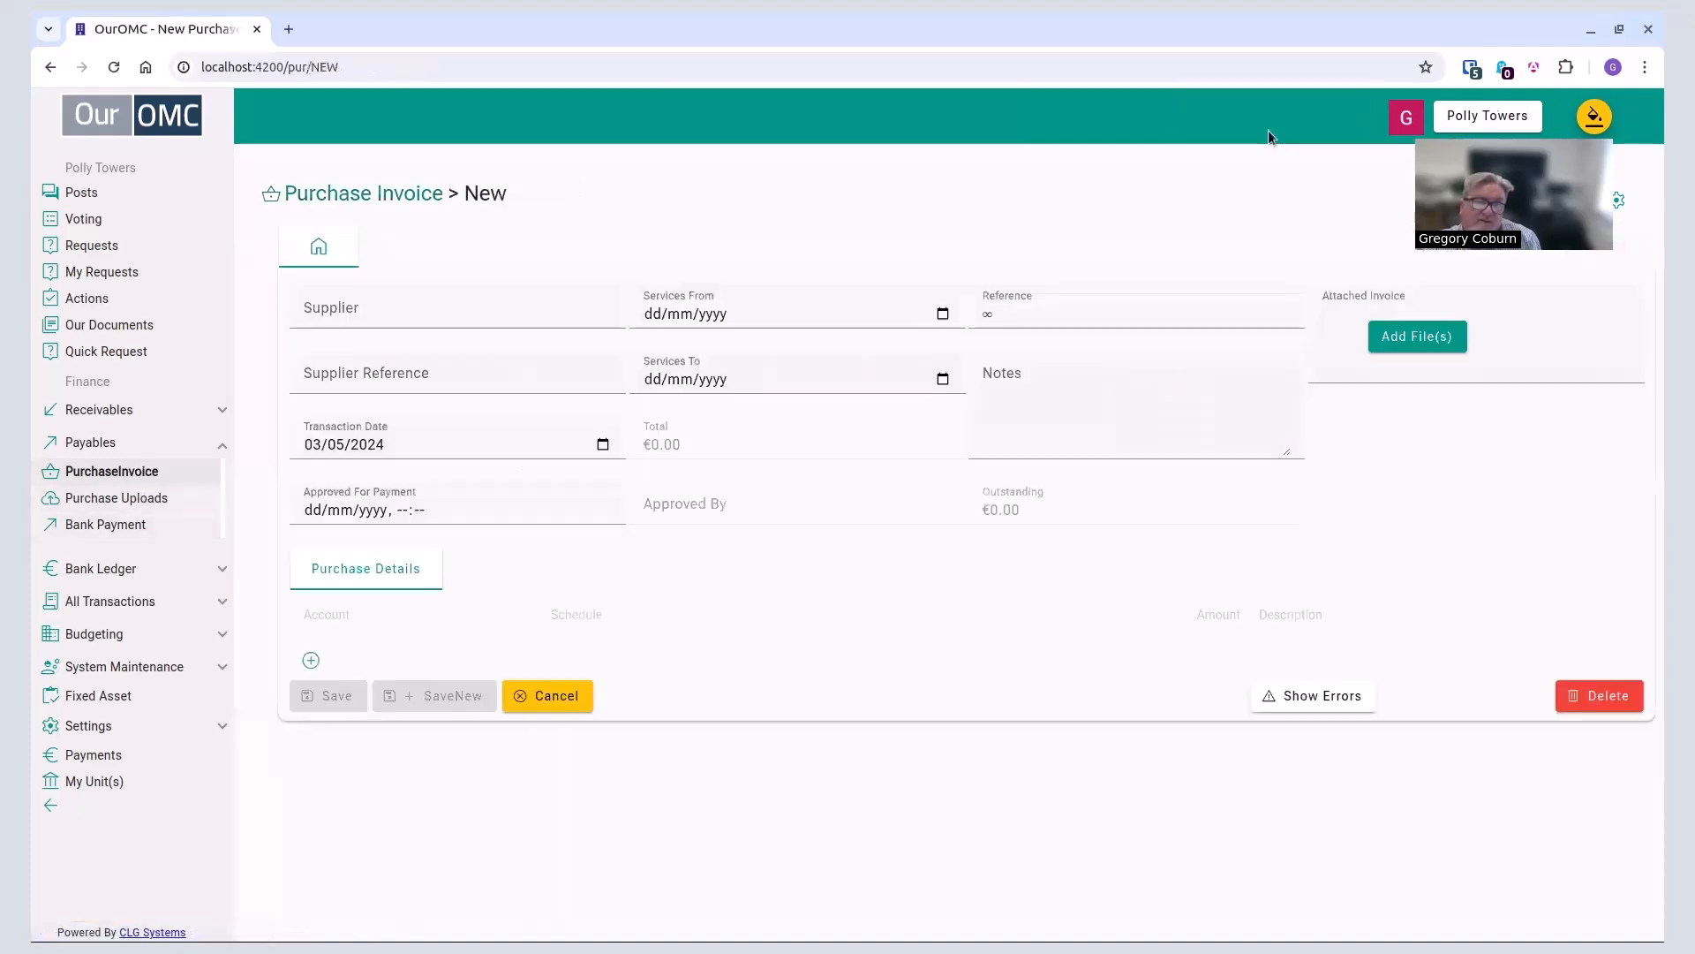
click(384, 316)
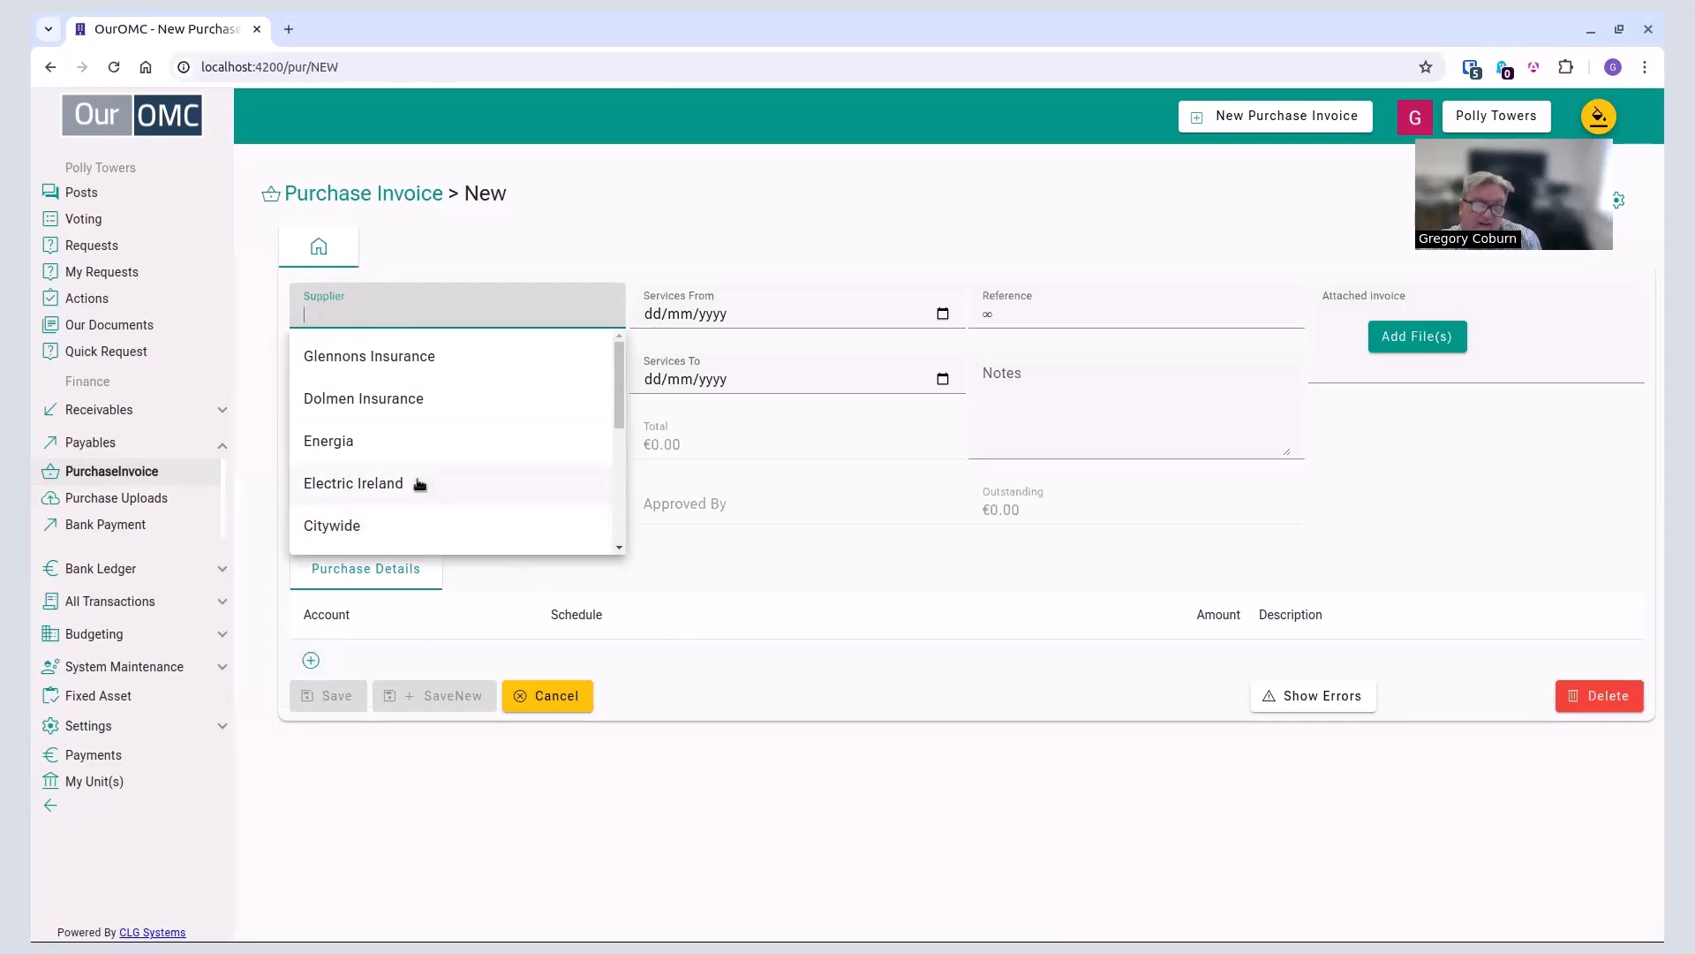
click(399, 528)
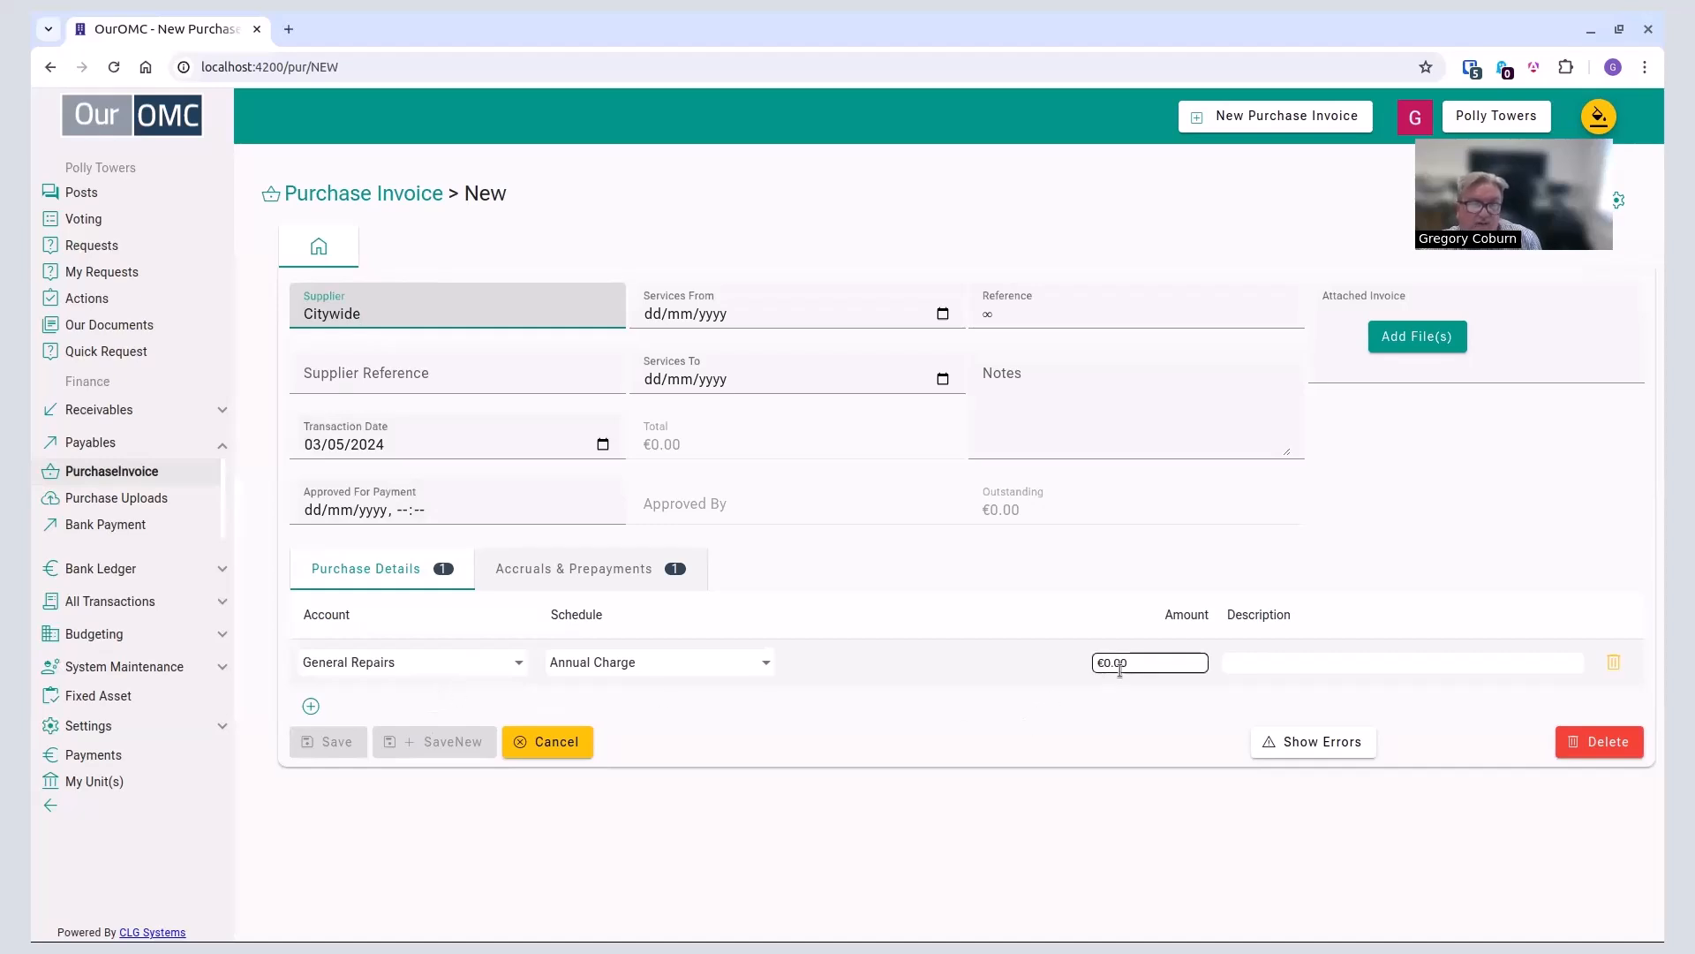
click(359, 377)
text(inv1232143)
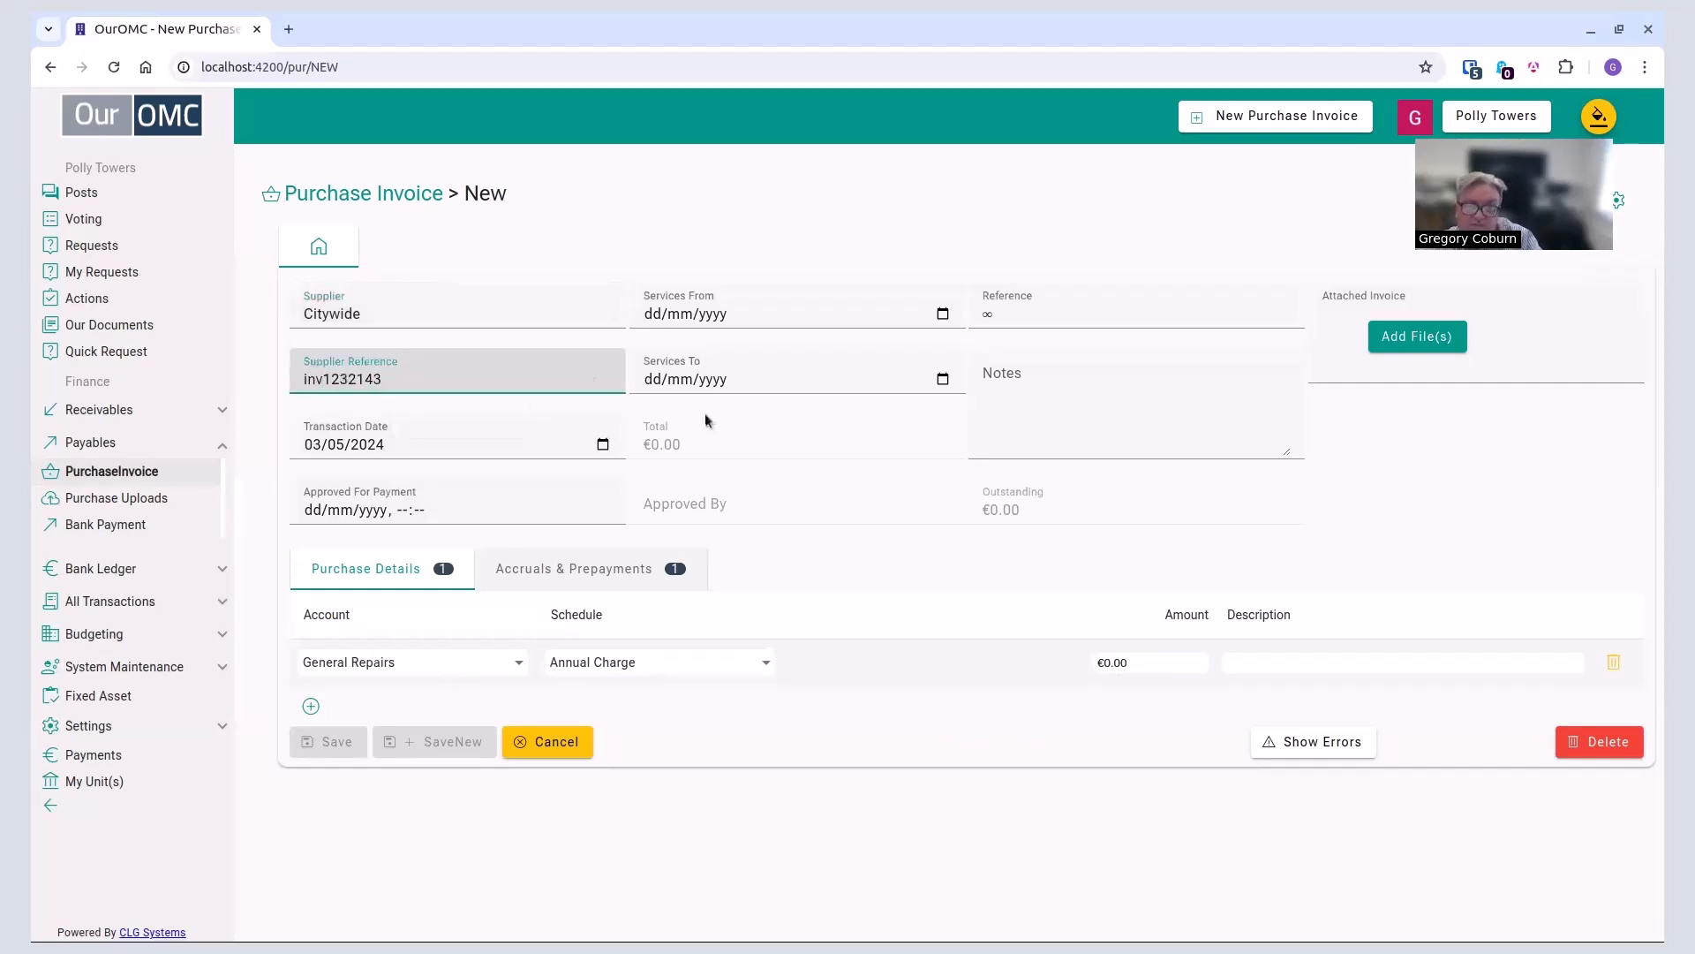
Step: Set the amount of the invoice's General Repairs line to €360
click(1148, 671)
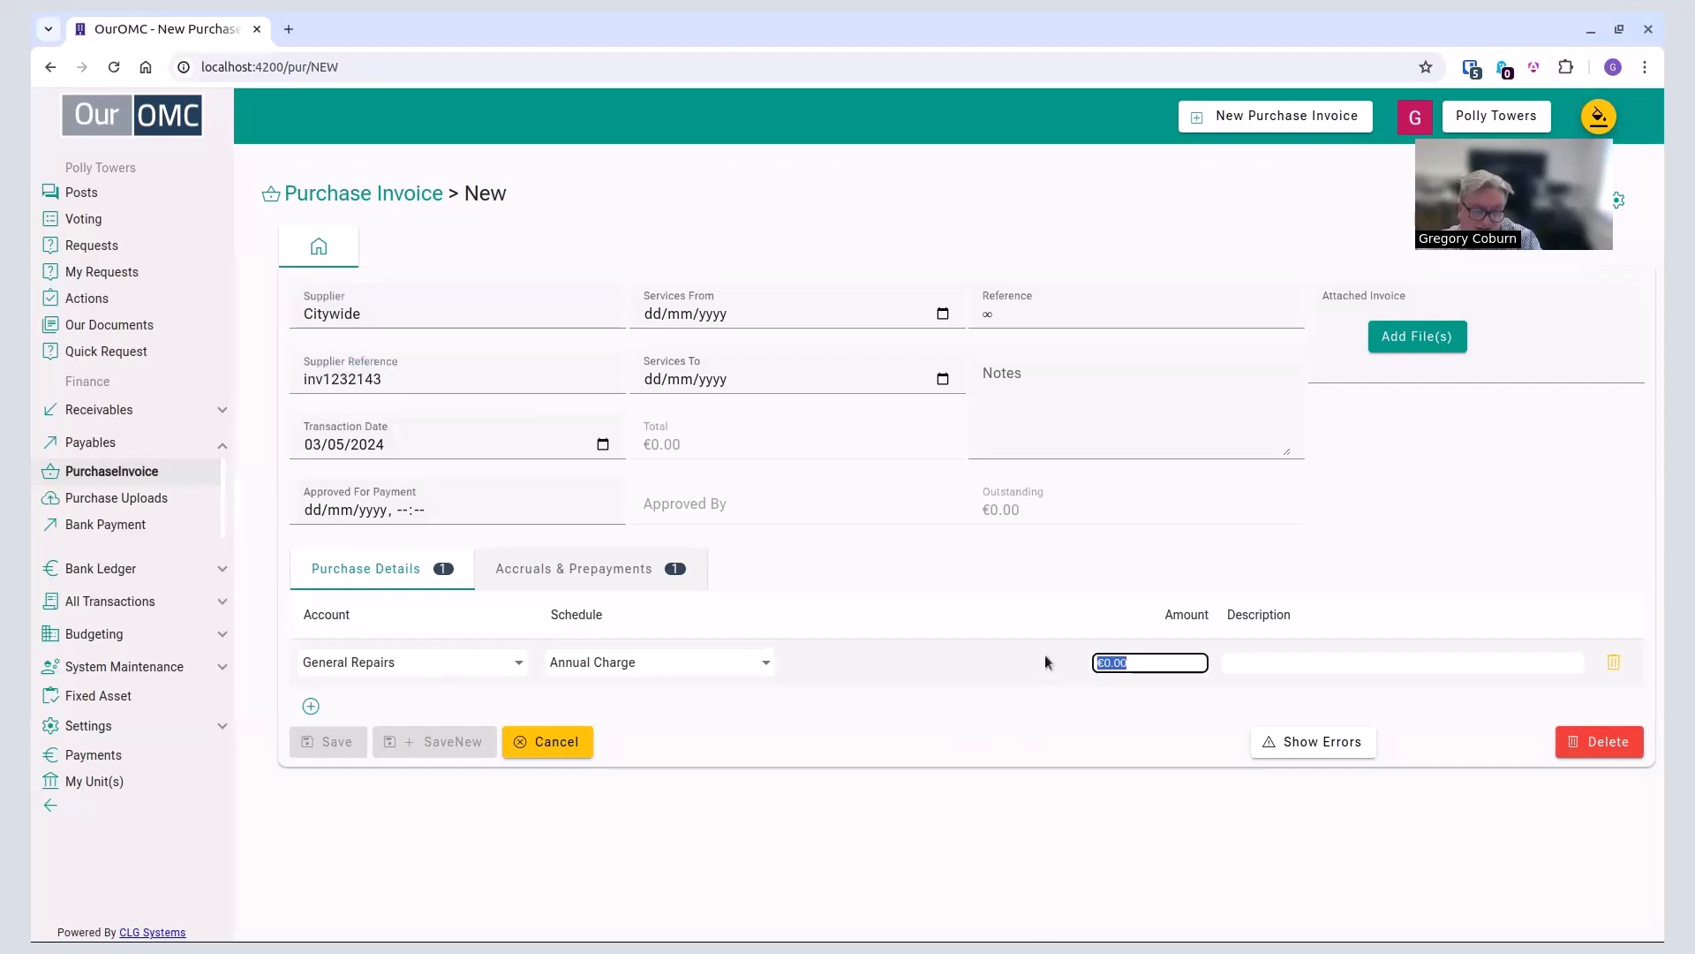
text(360)
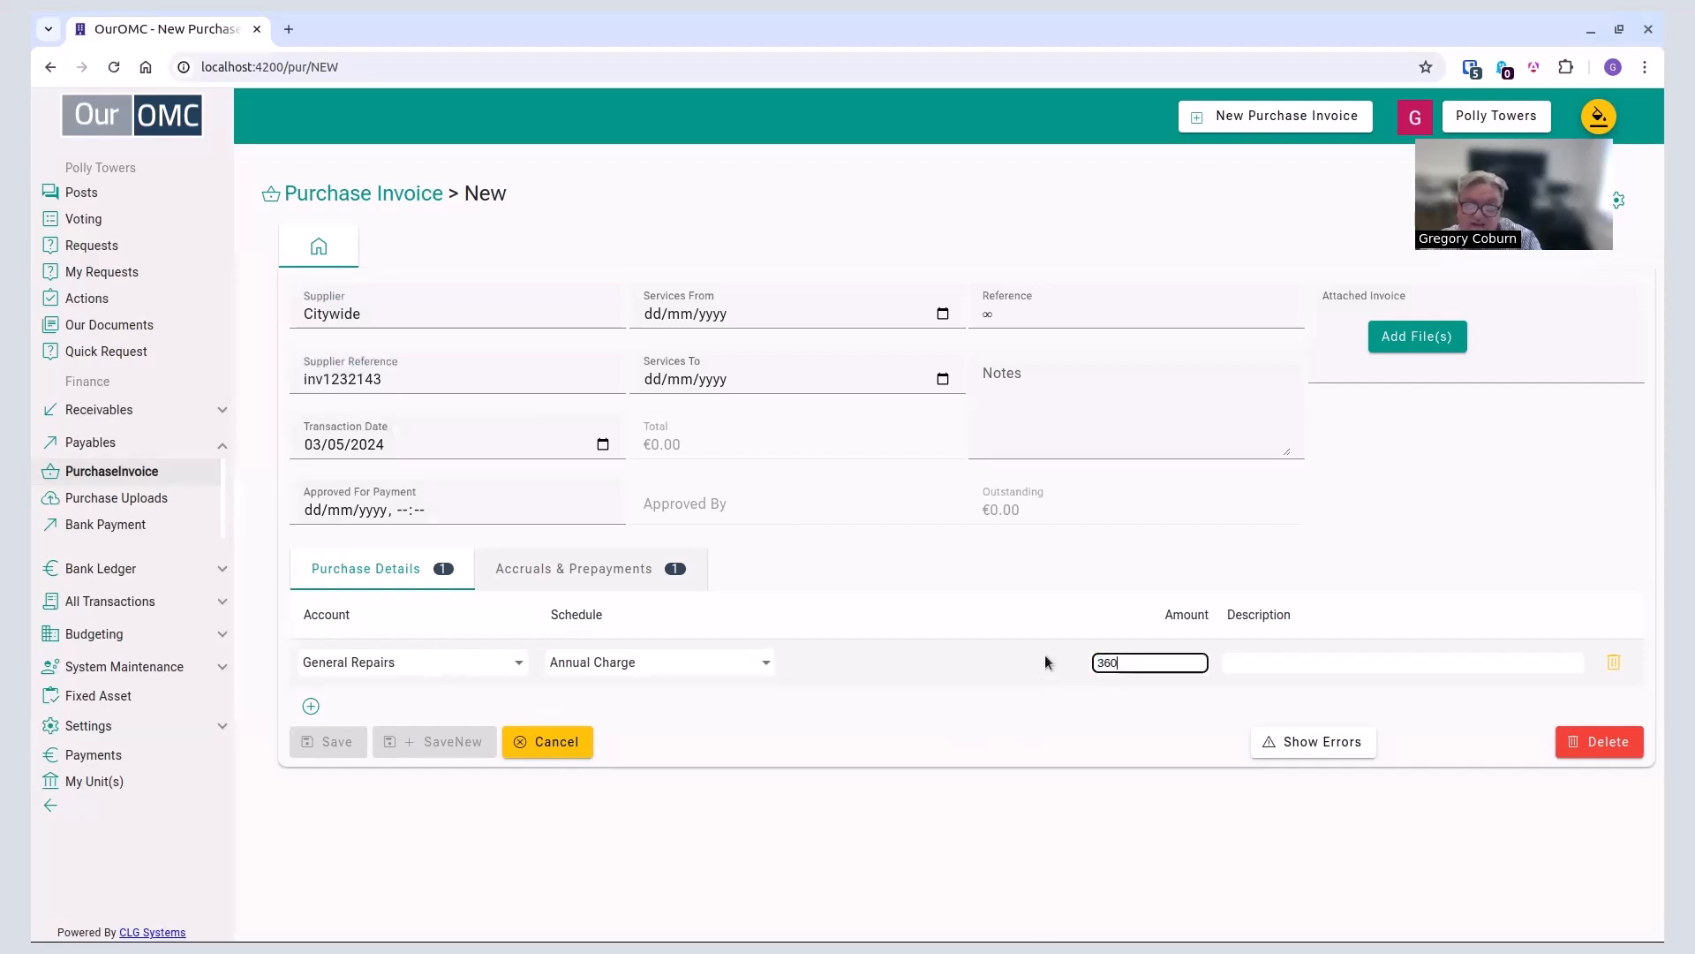
key(Tab)
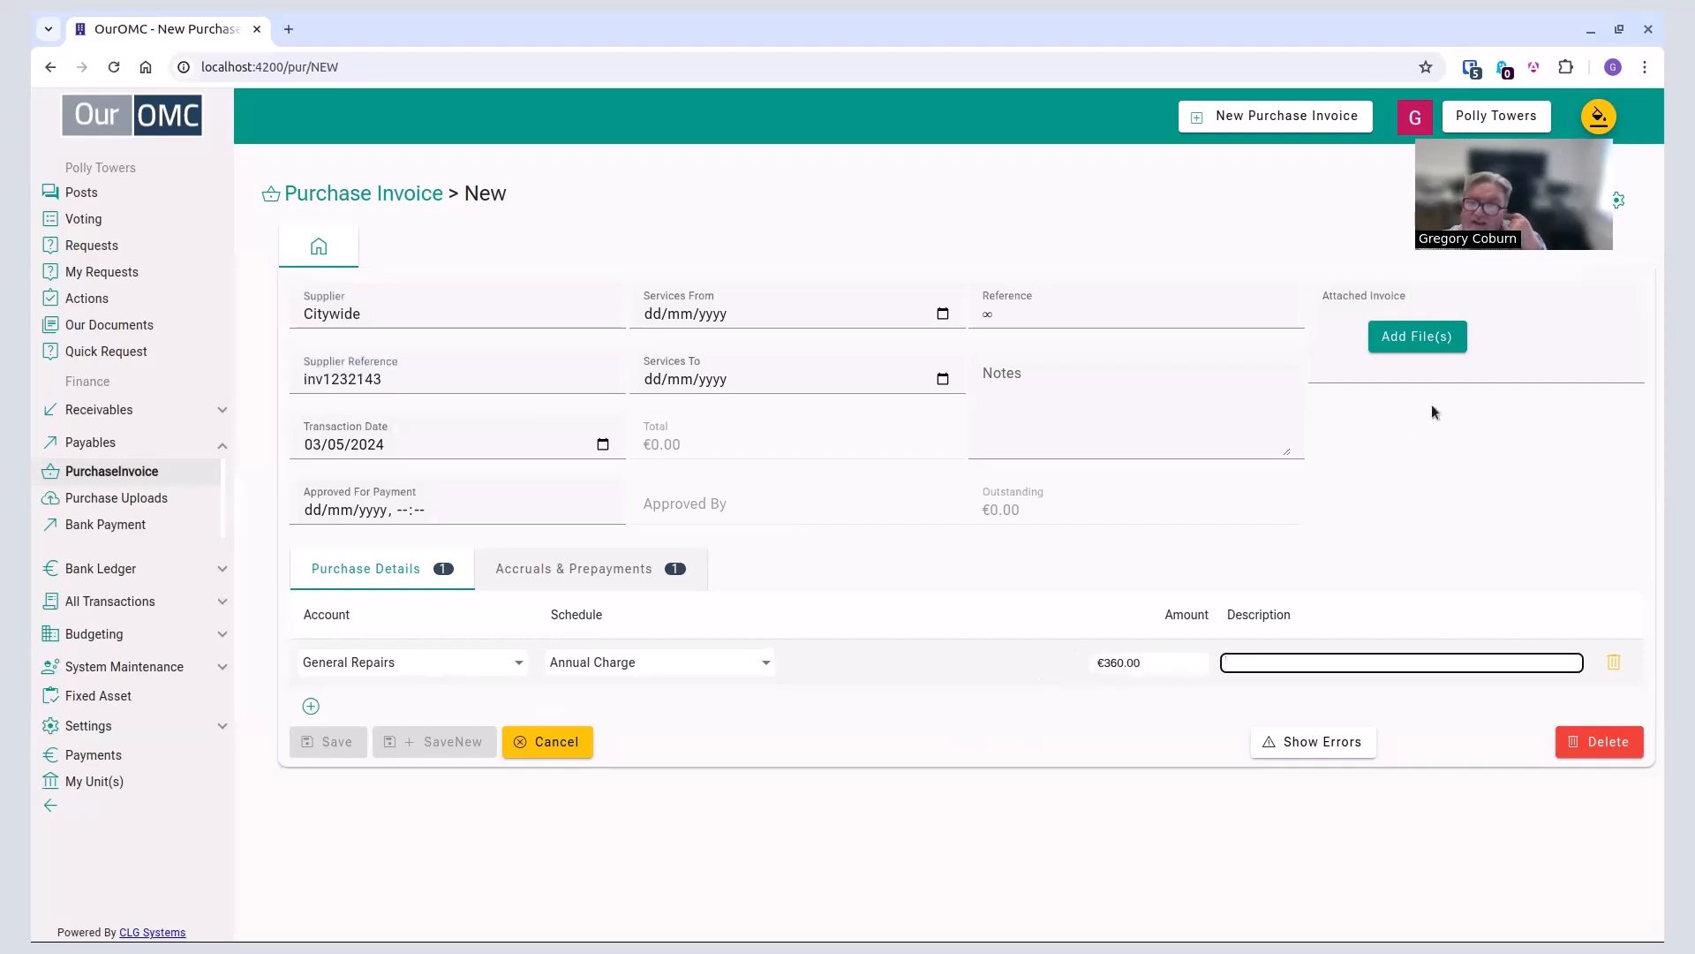
Step: Attach the file ensuite.jpeg to the Citywide invoice and save the invoice
click(1428, 337)
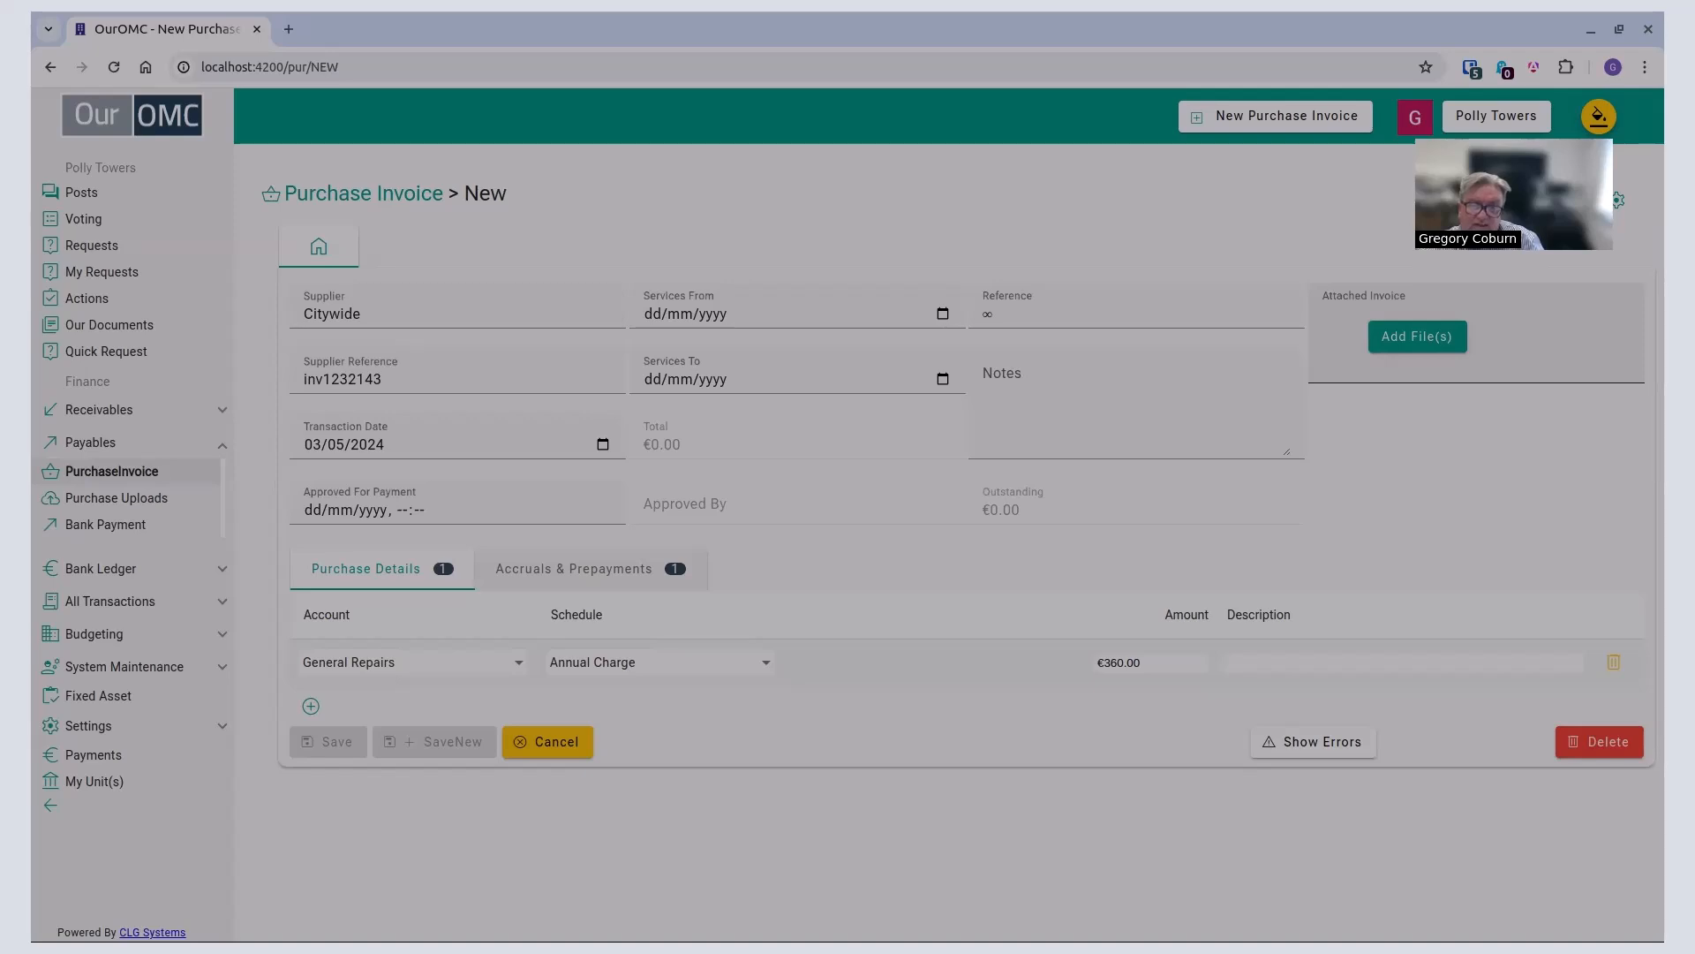
click(1521, 318)
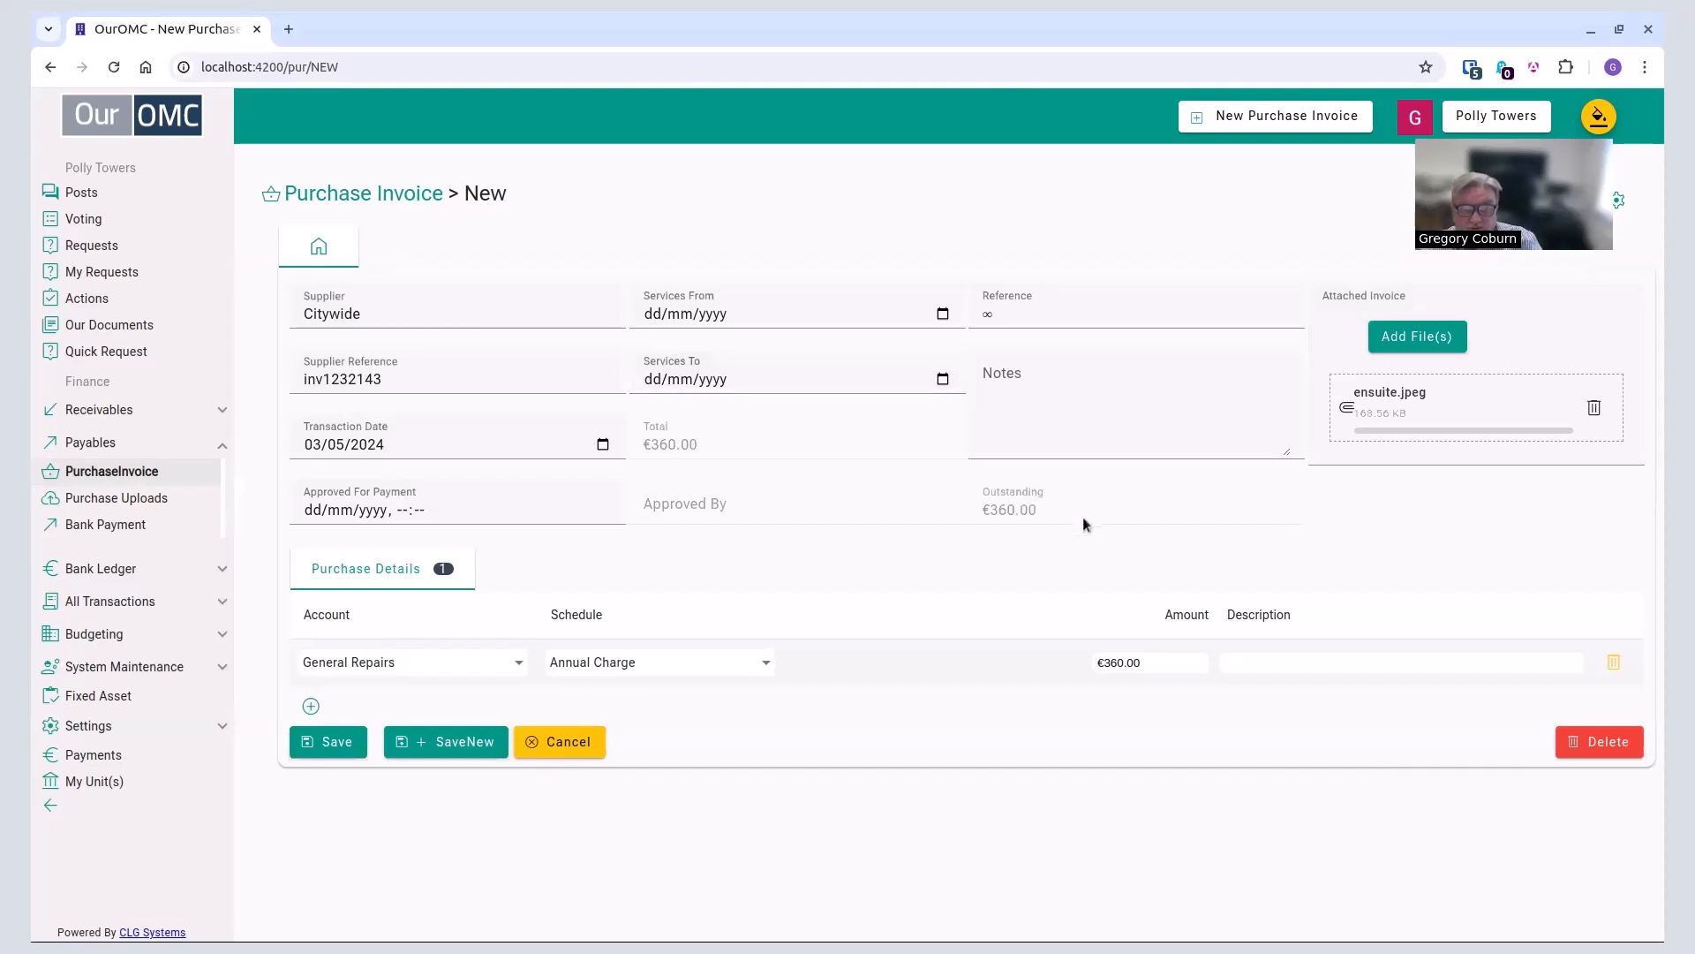
click(349, 749)
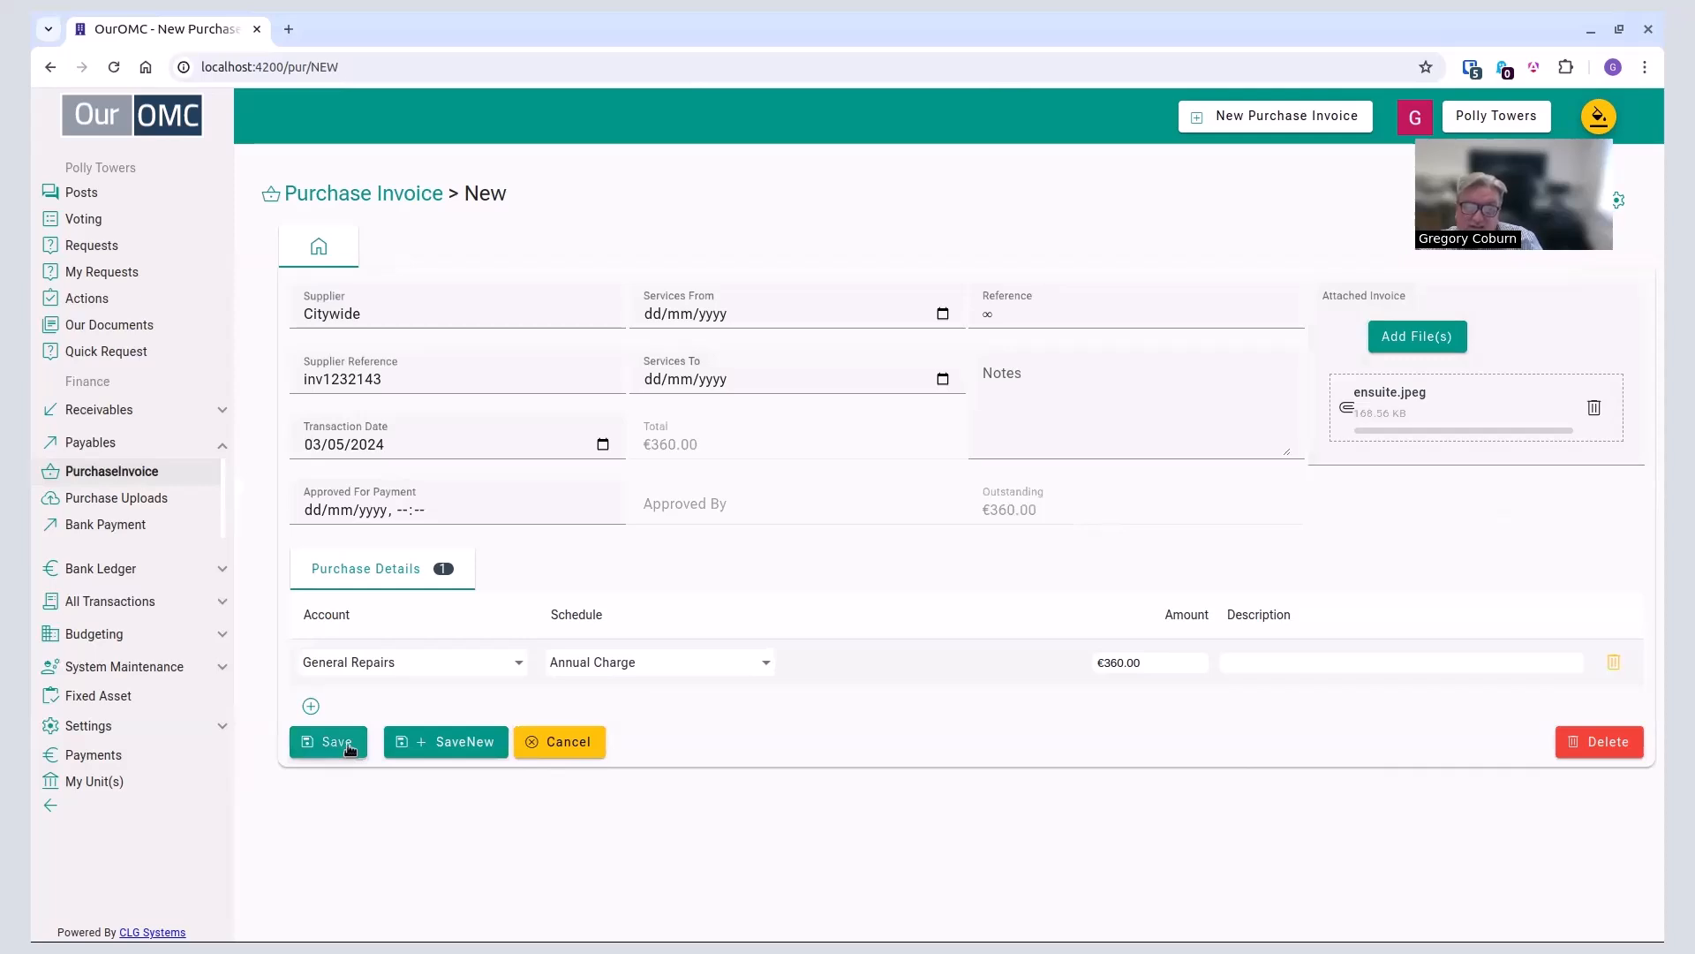
click(350, 749)
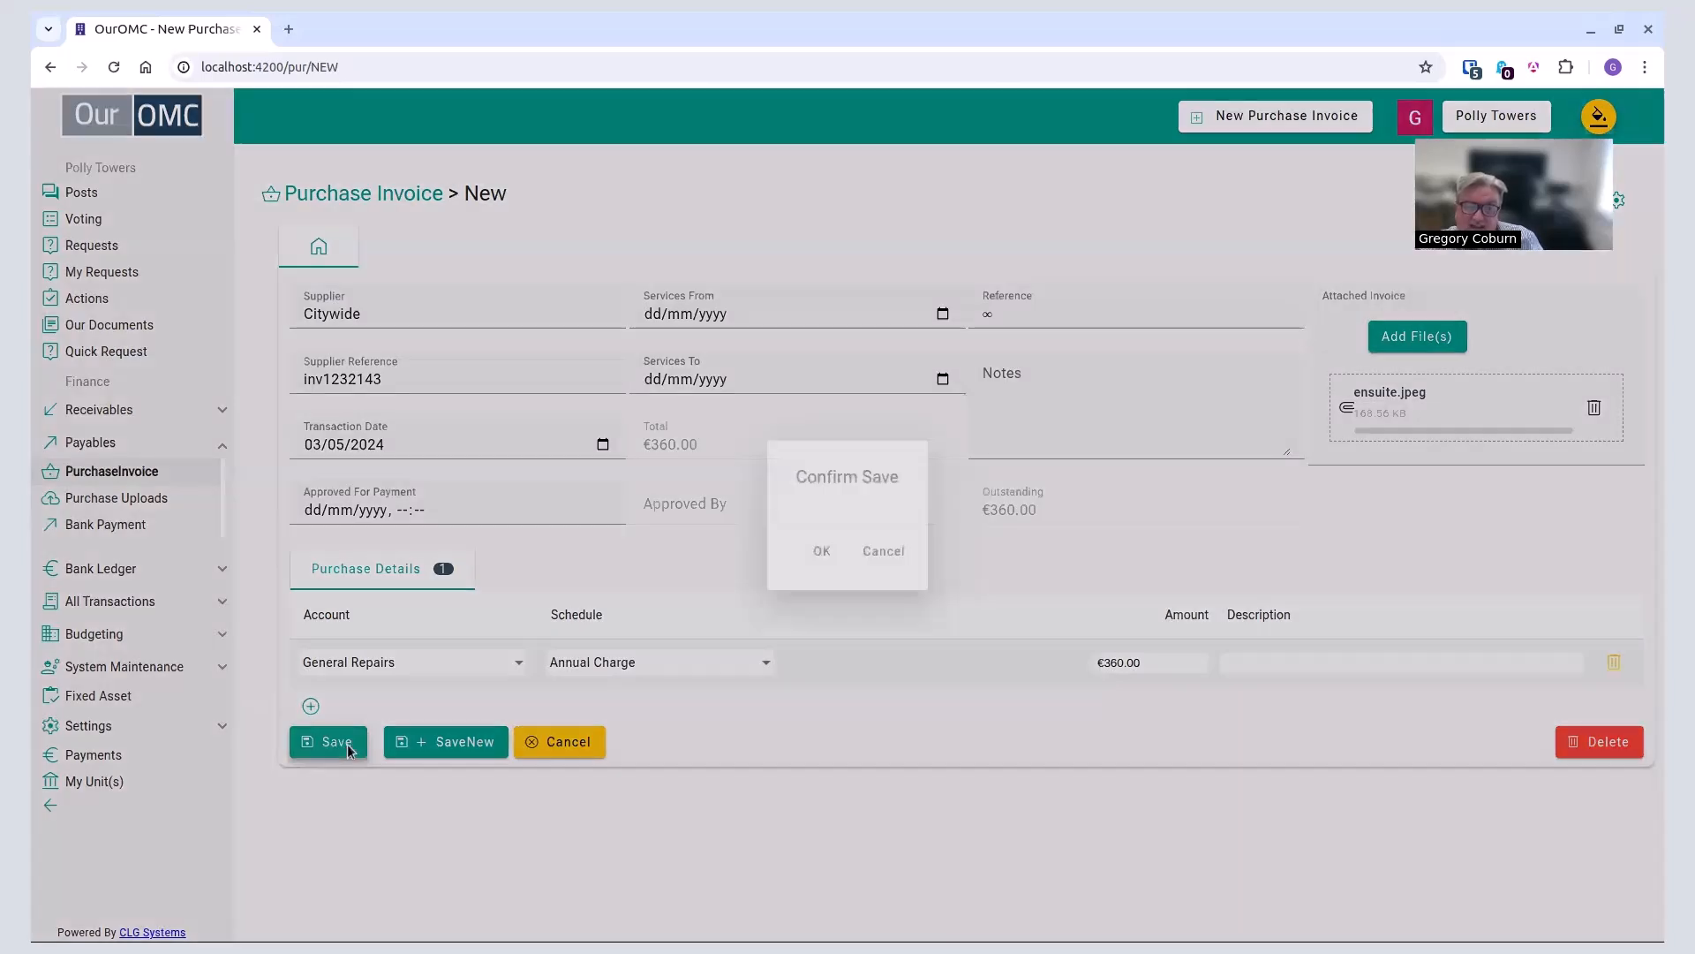
click(825, 556)
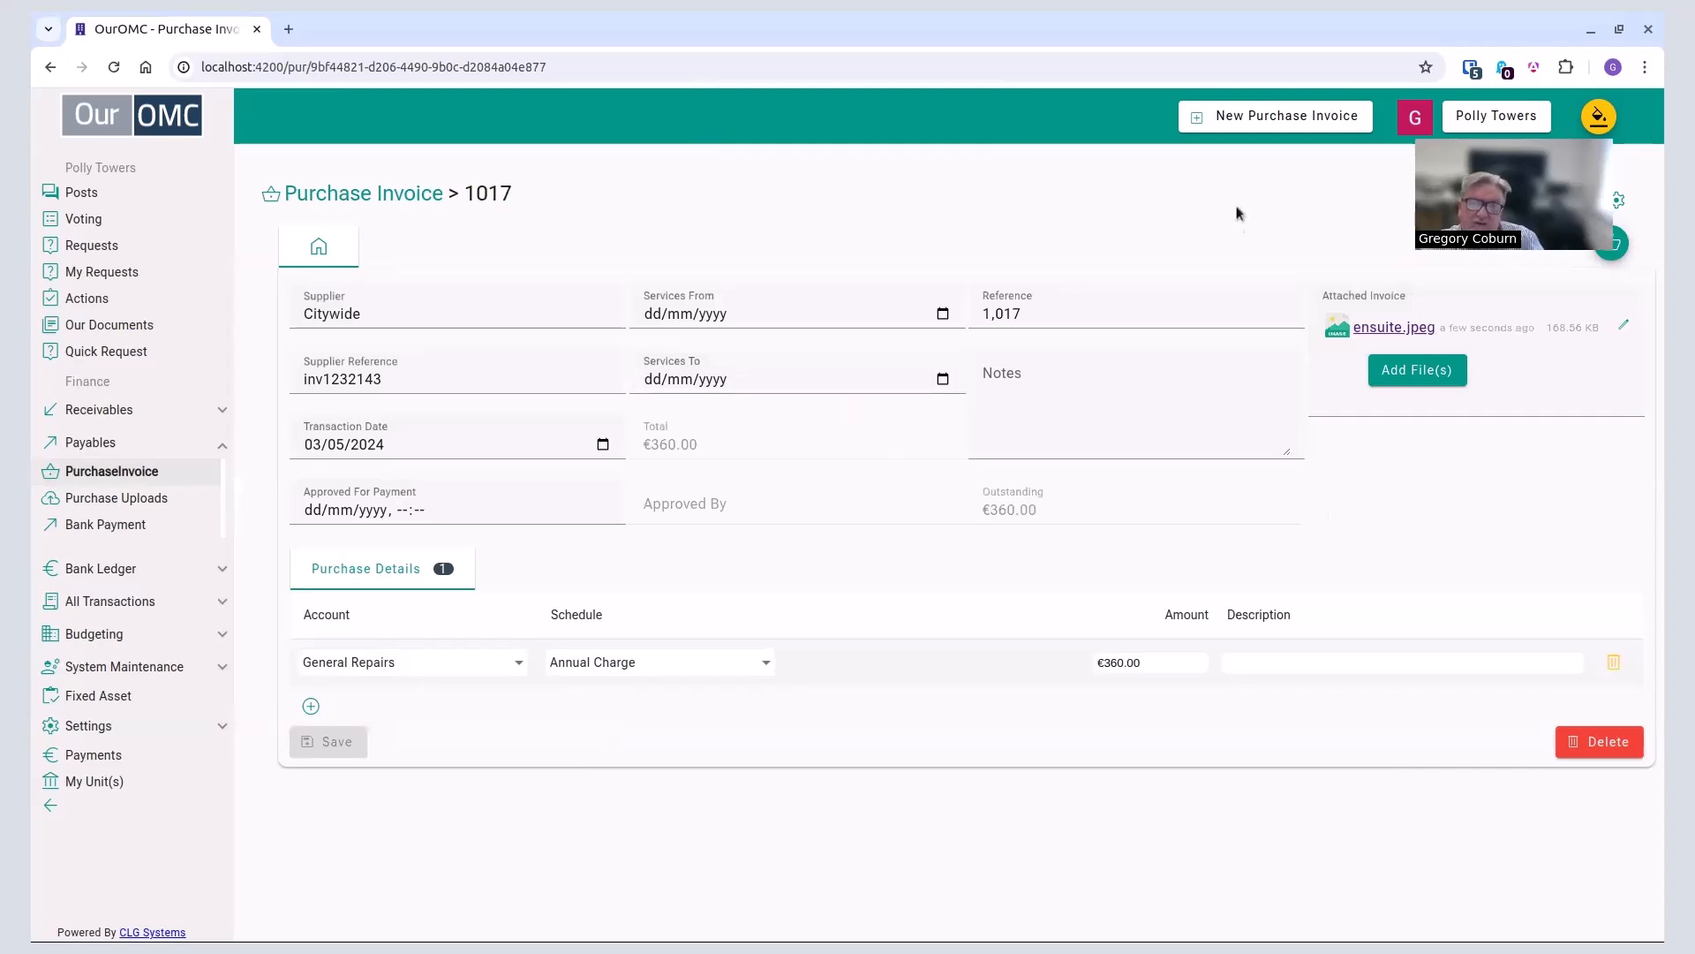
Step: Start a new Glennons Insurance purchase invoice with supplier reference 213123, removing its Directors Liability line
click(1261, 124)
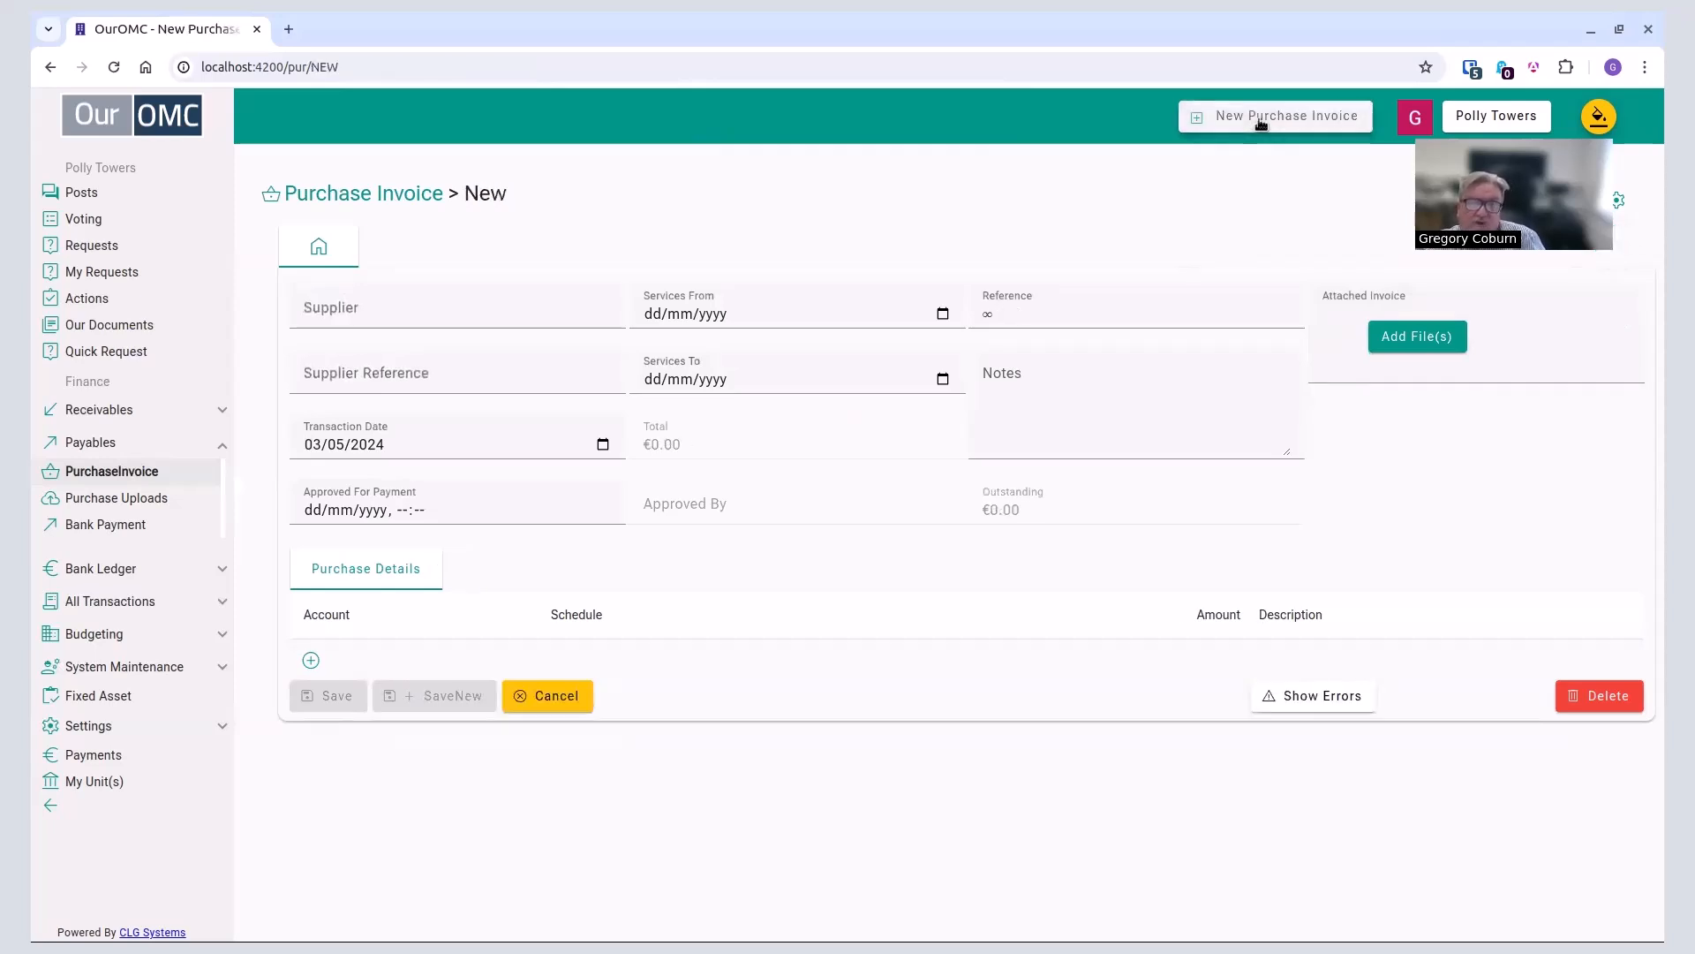
click(357, 327)
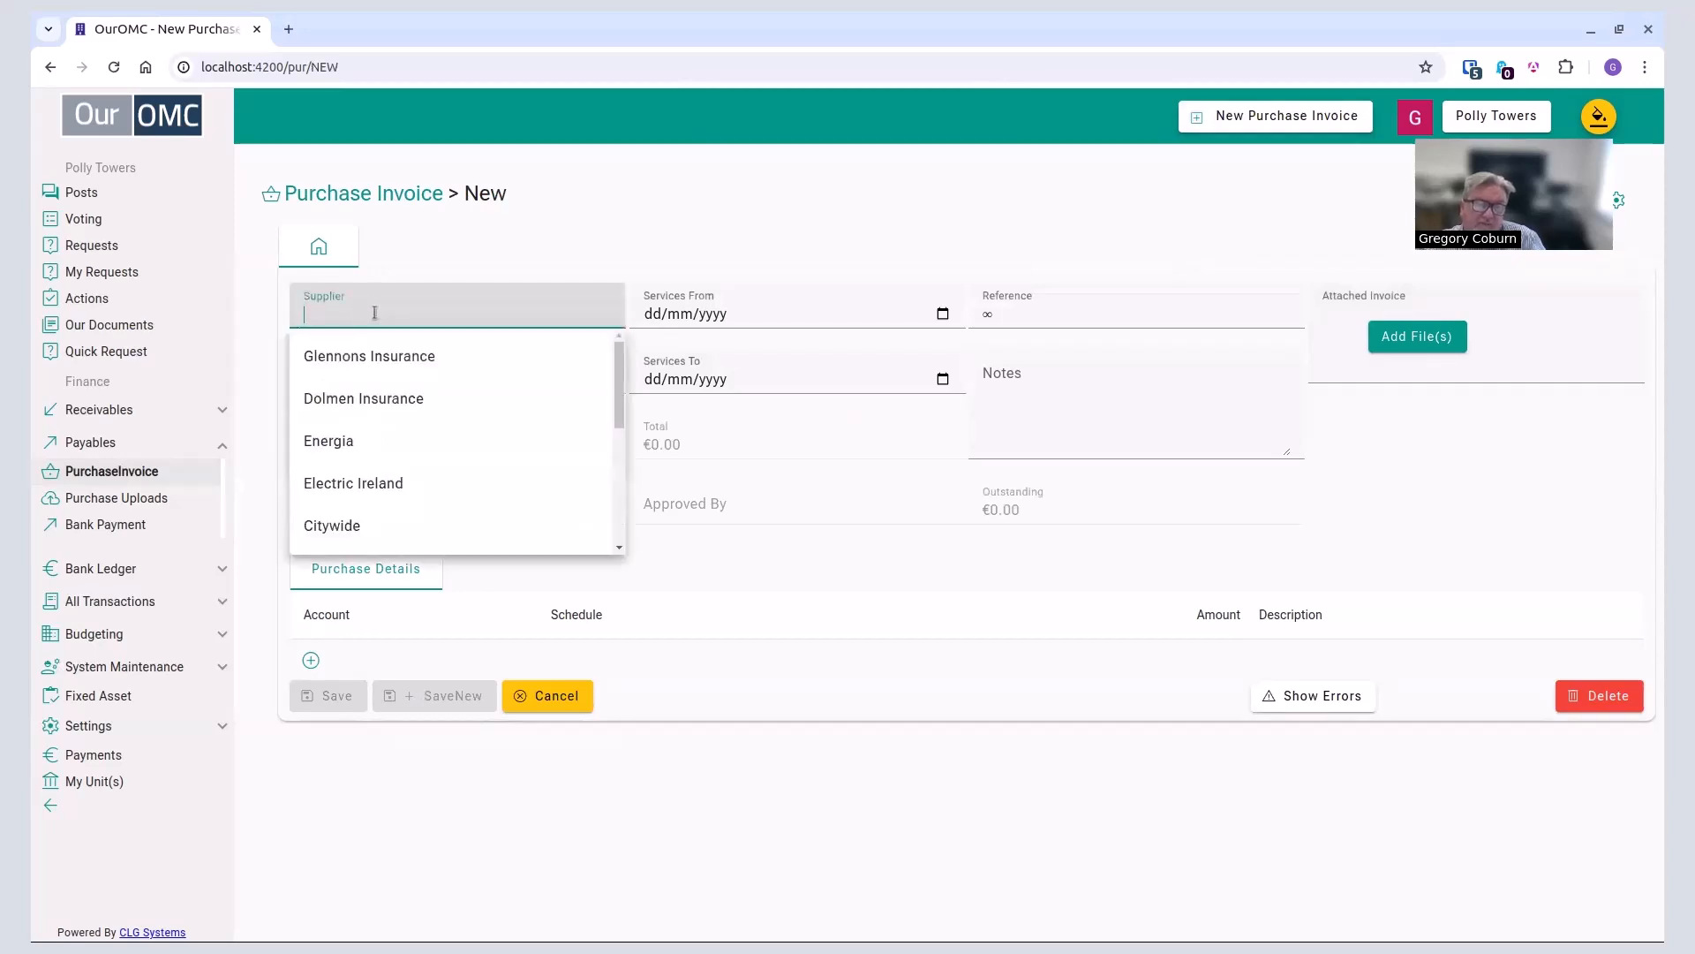
click(432, 358)
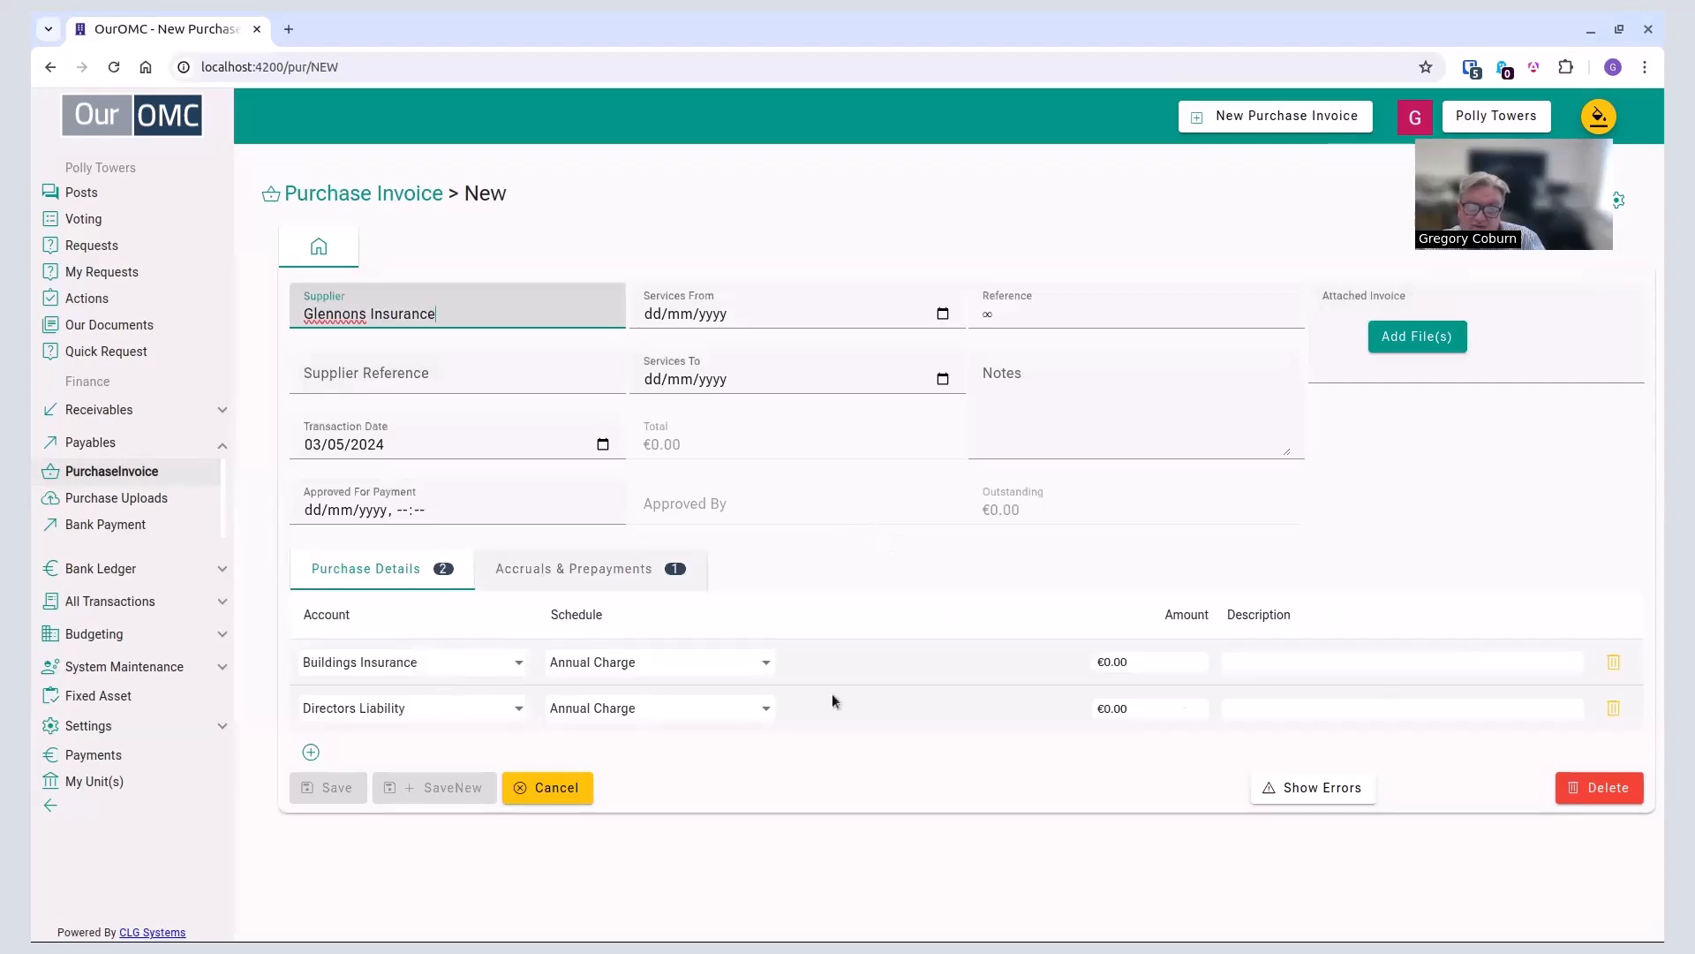
click(1613, 708)
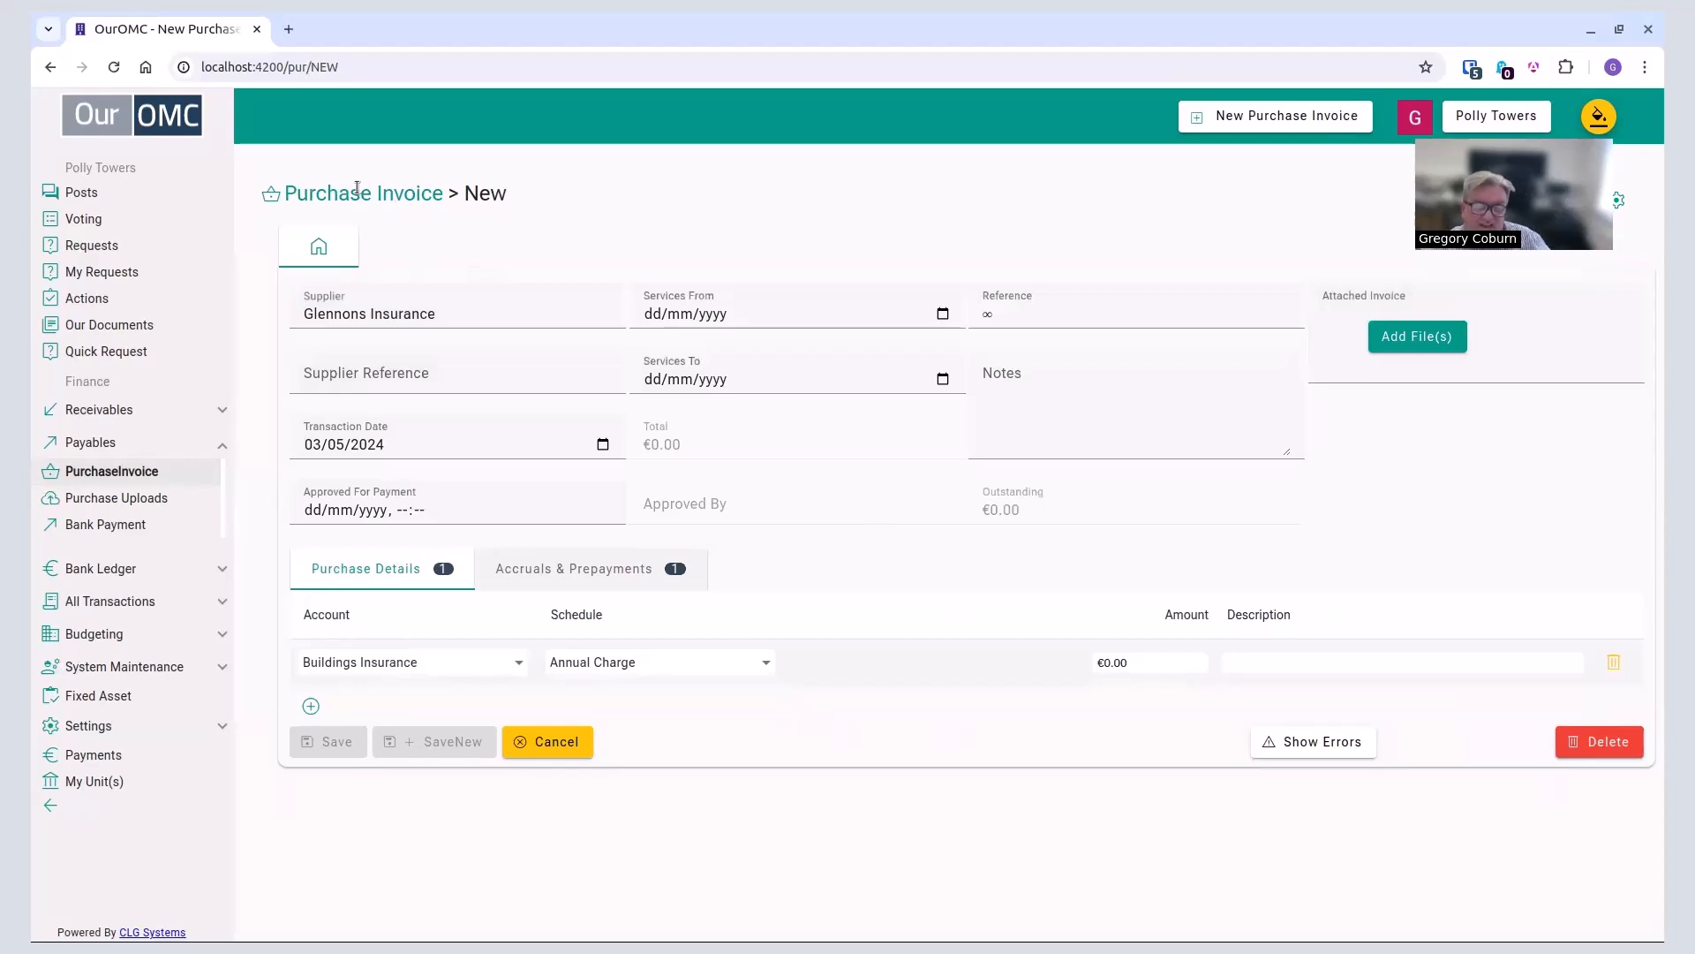
click(354, 376)
text(213123)
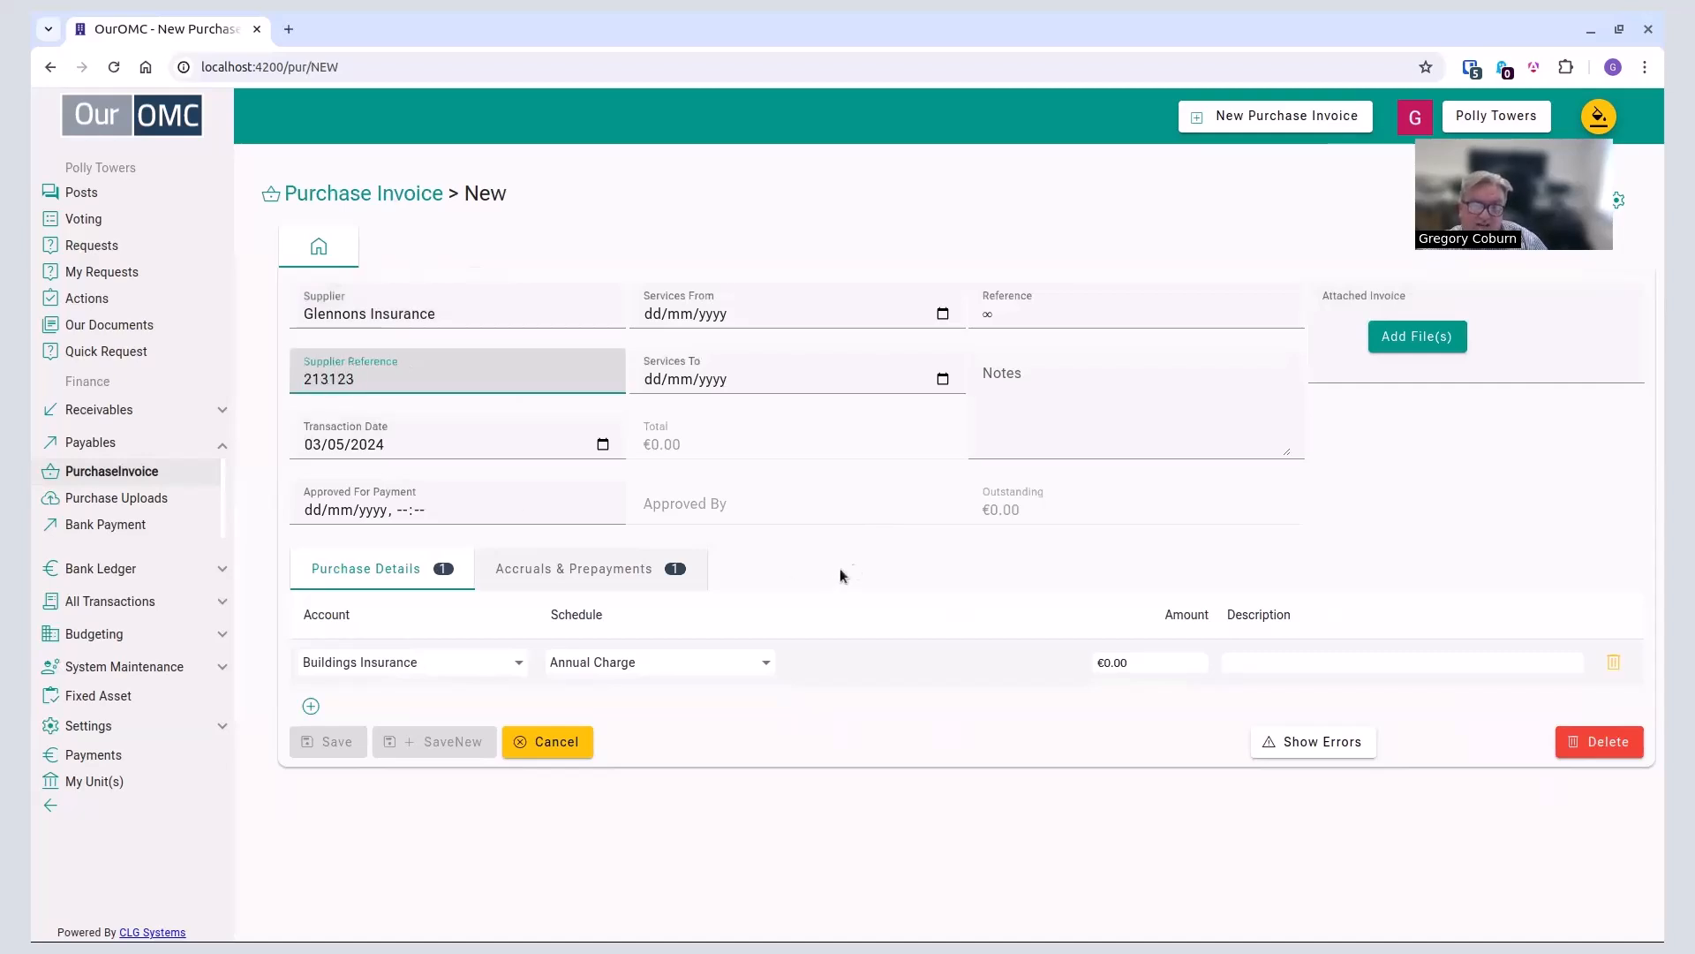
Step: Set the Buildings Insurance line's amount to €12,000 and show the invoice form's validation errors
click(1148, 668)
key(ctrl+a)
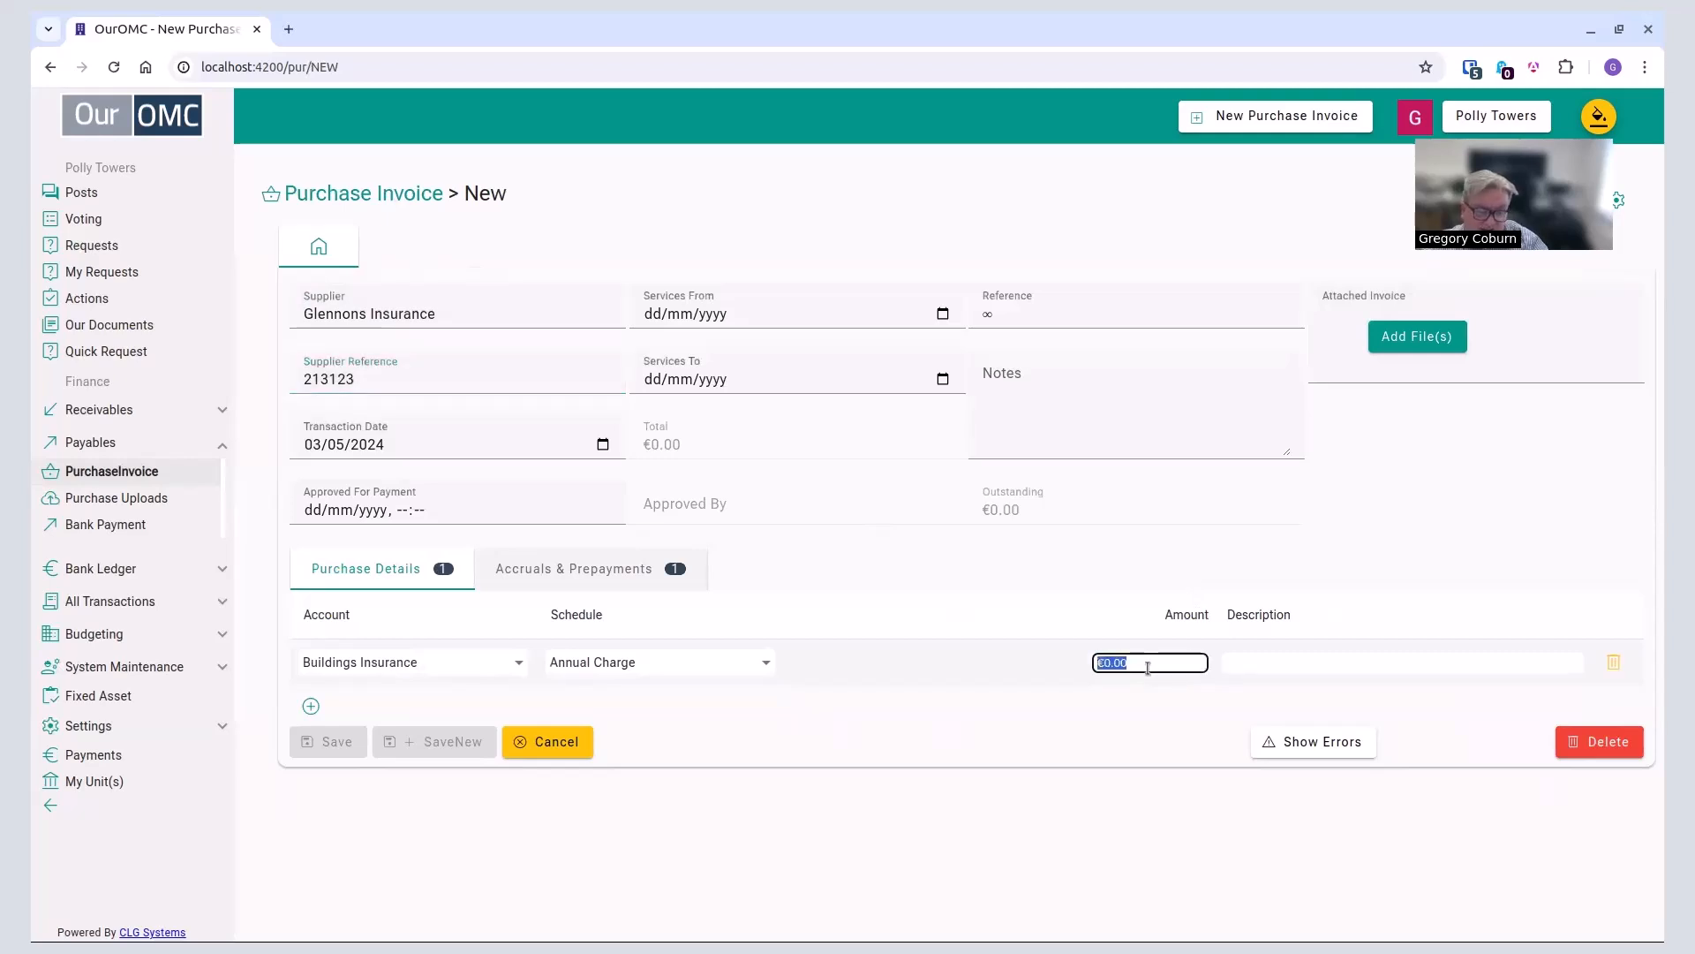
text(12000)
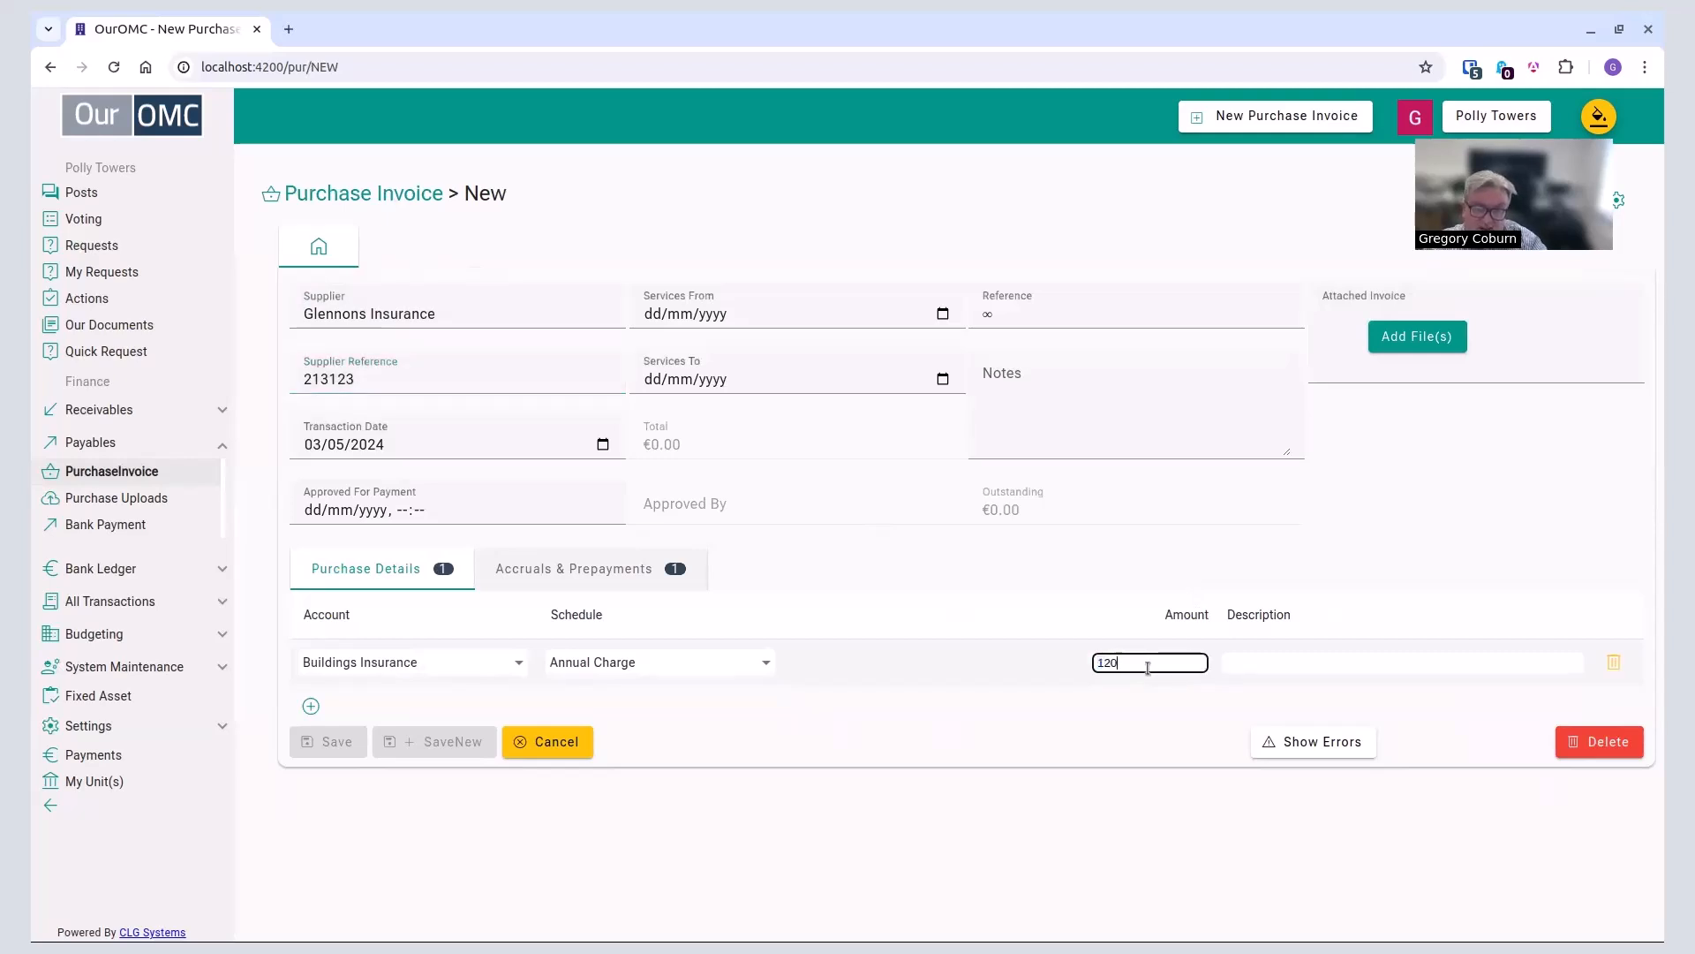
key(Tab)
click(1346, 743)
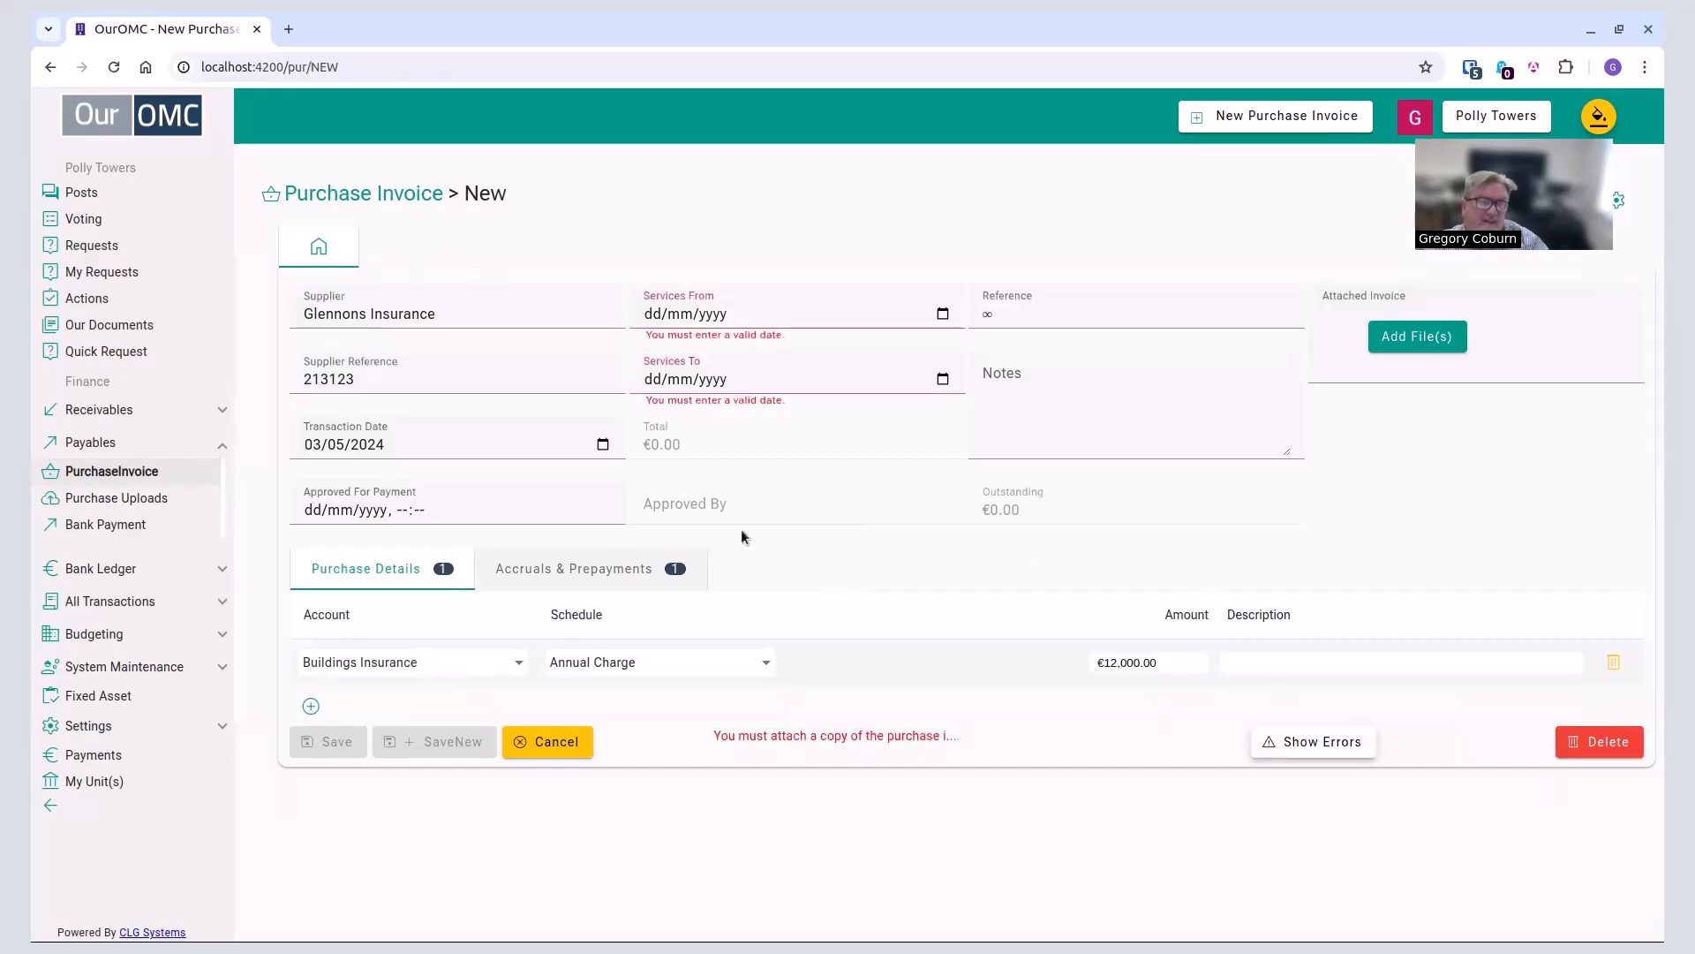
Step: Set the invoice's service period from 01/06/2024 to 31/05/2025
click(945, 316)
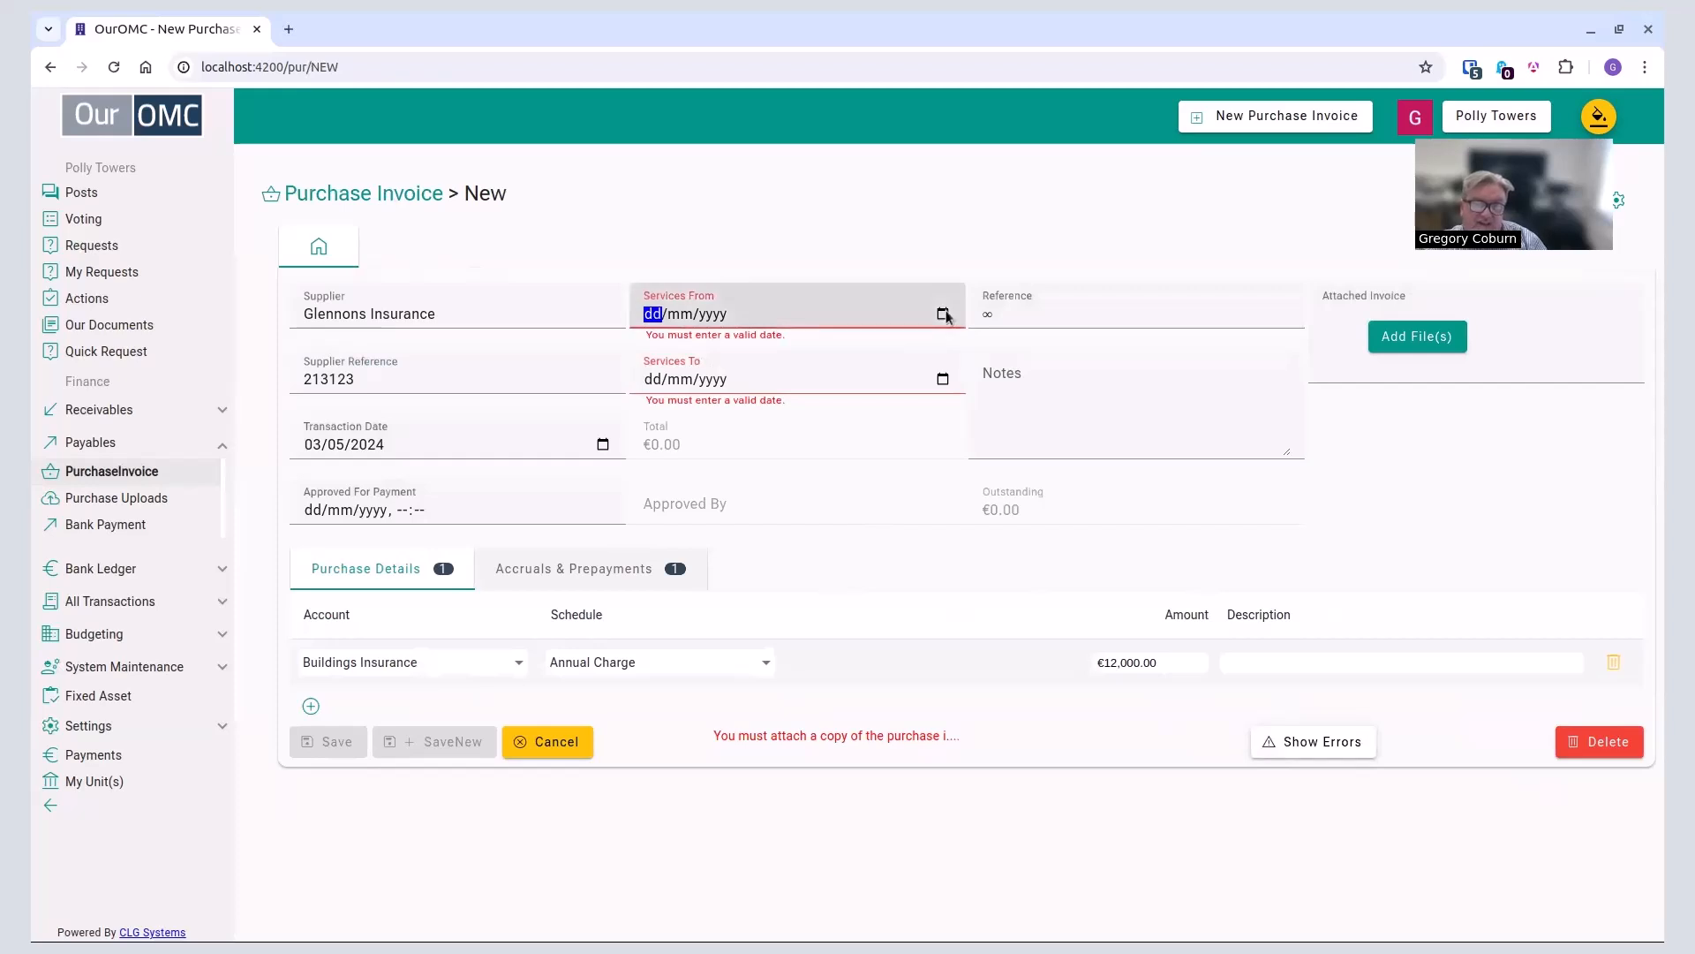
text(01062024)
click(943, 381)
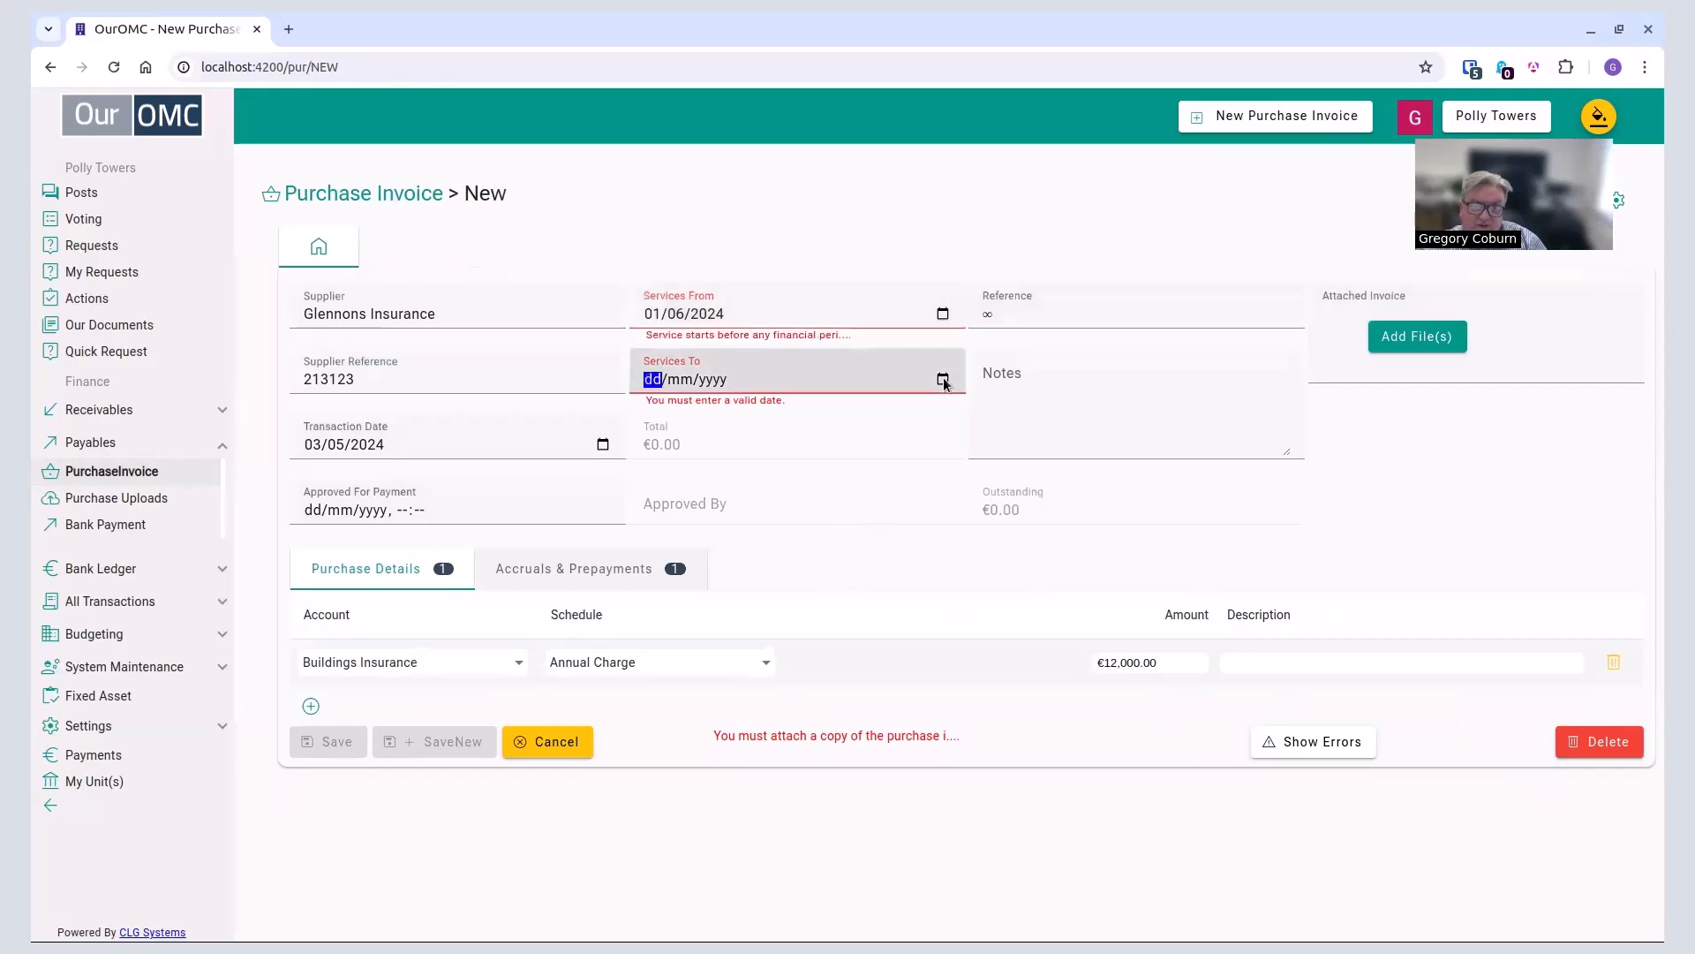
click(767, 544)
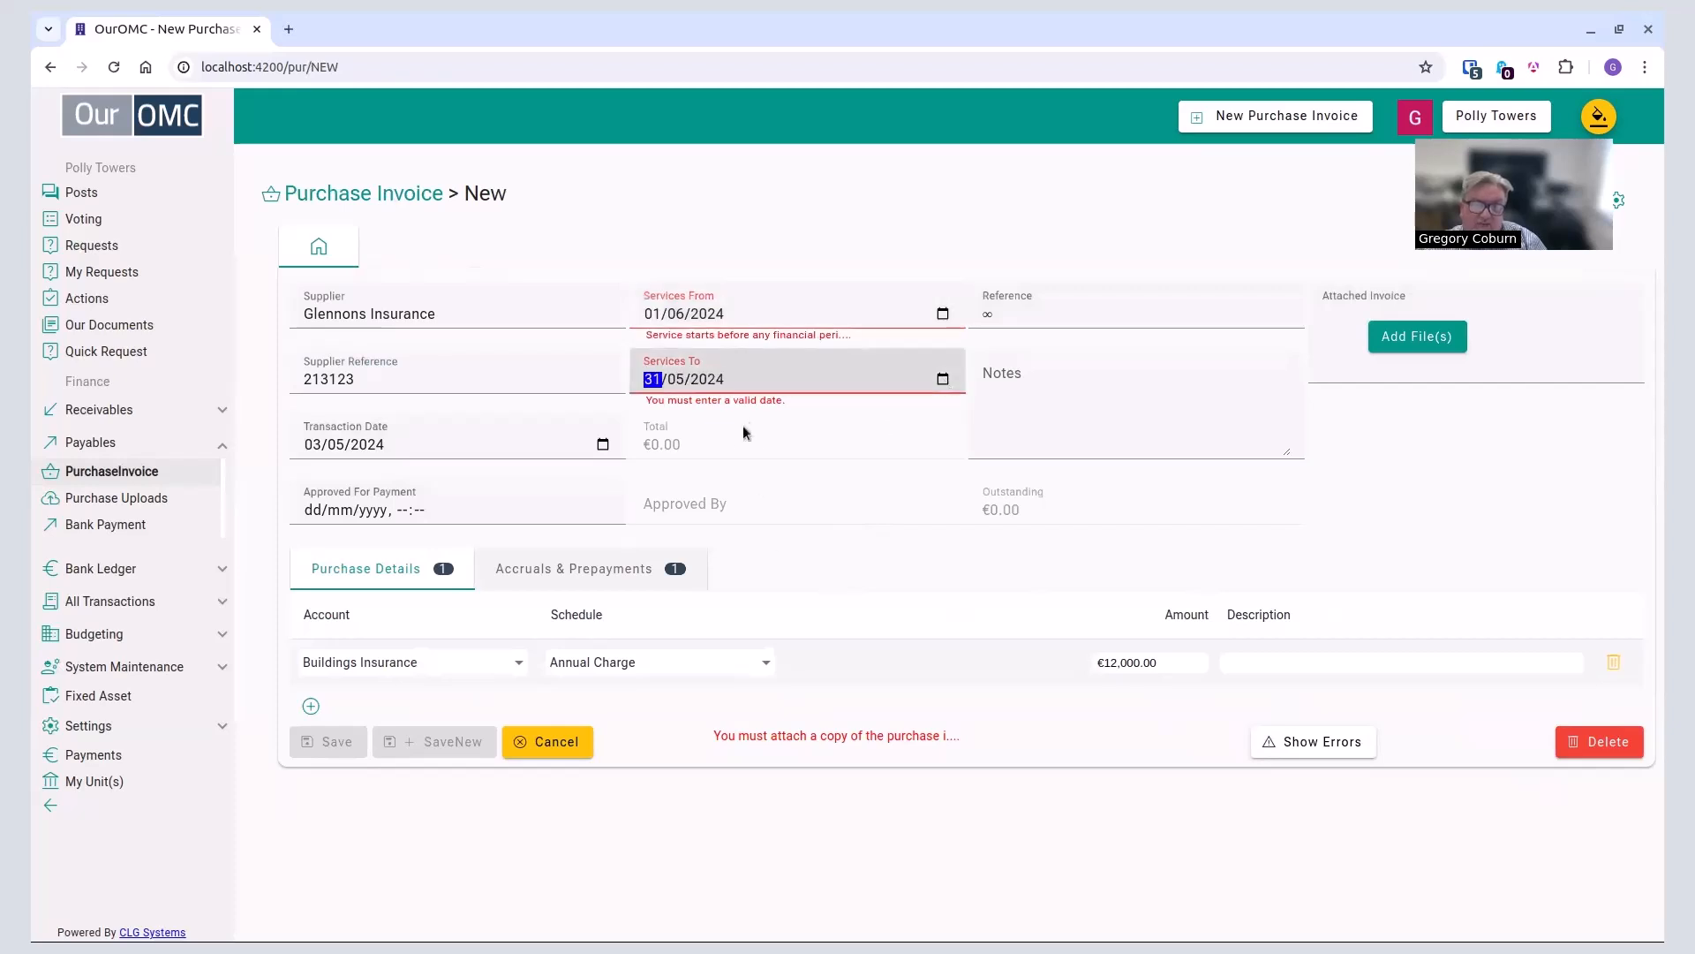
click(716, 384)
text(2025)
key(Tab)
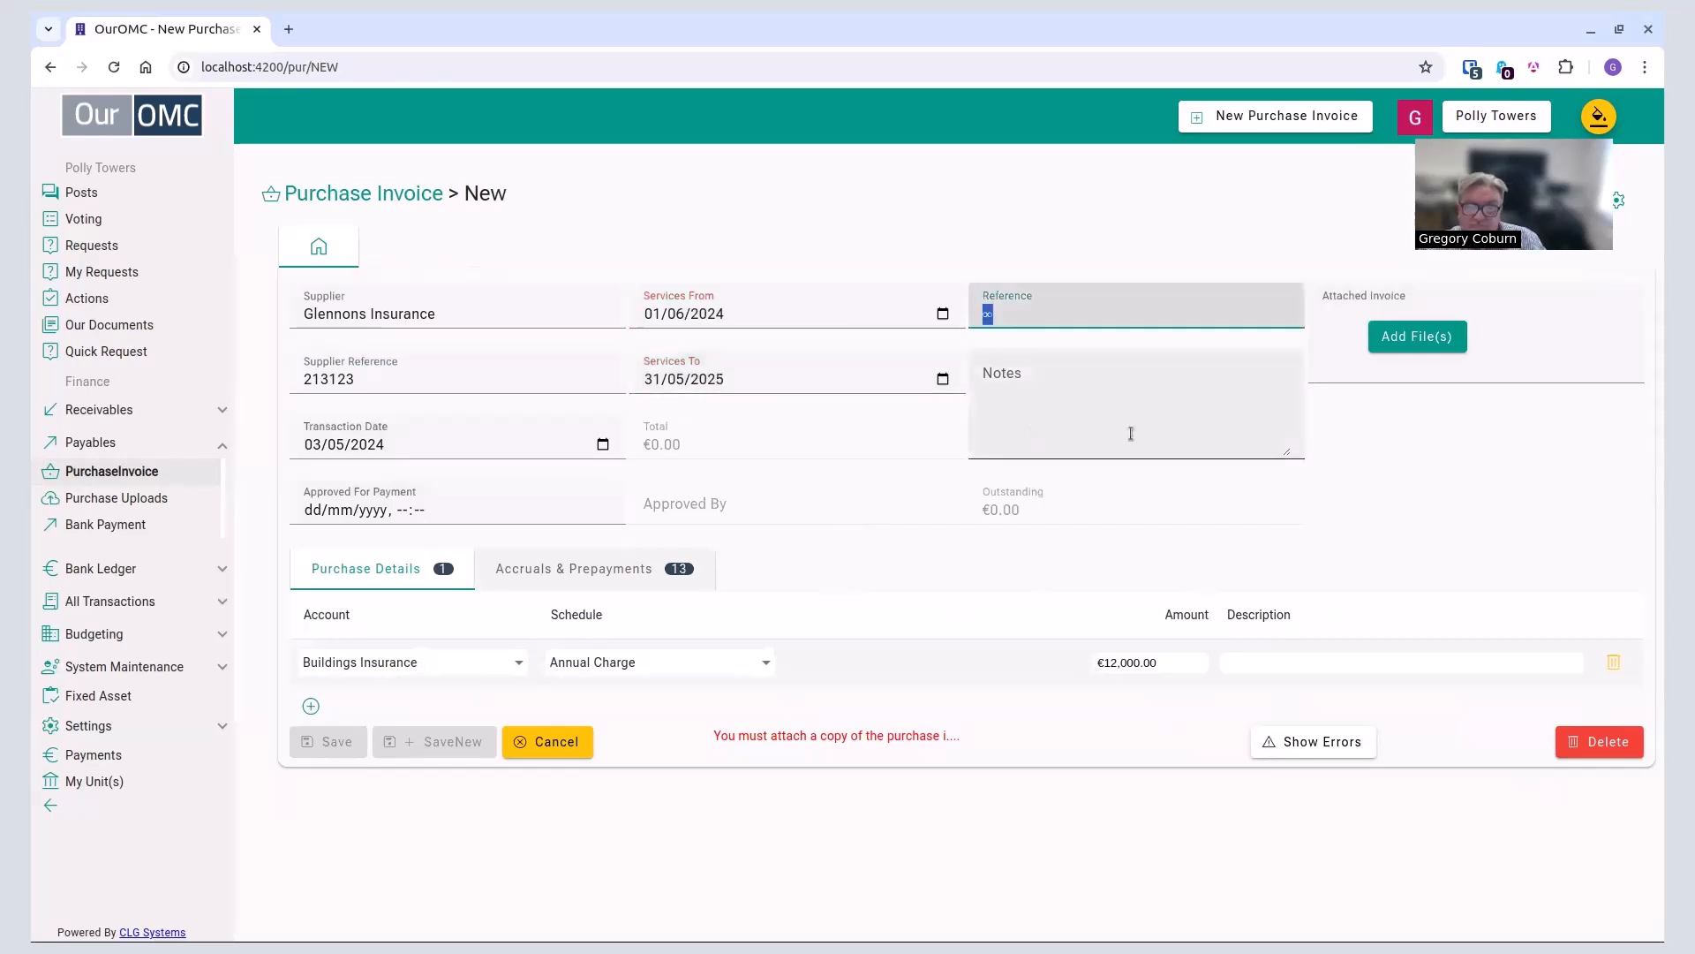
Step: Enter 0 as the invoice's reference and attach the file kitchen.jpeg
text(0)
click(1411, 348)
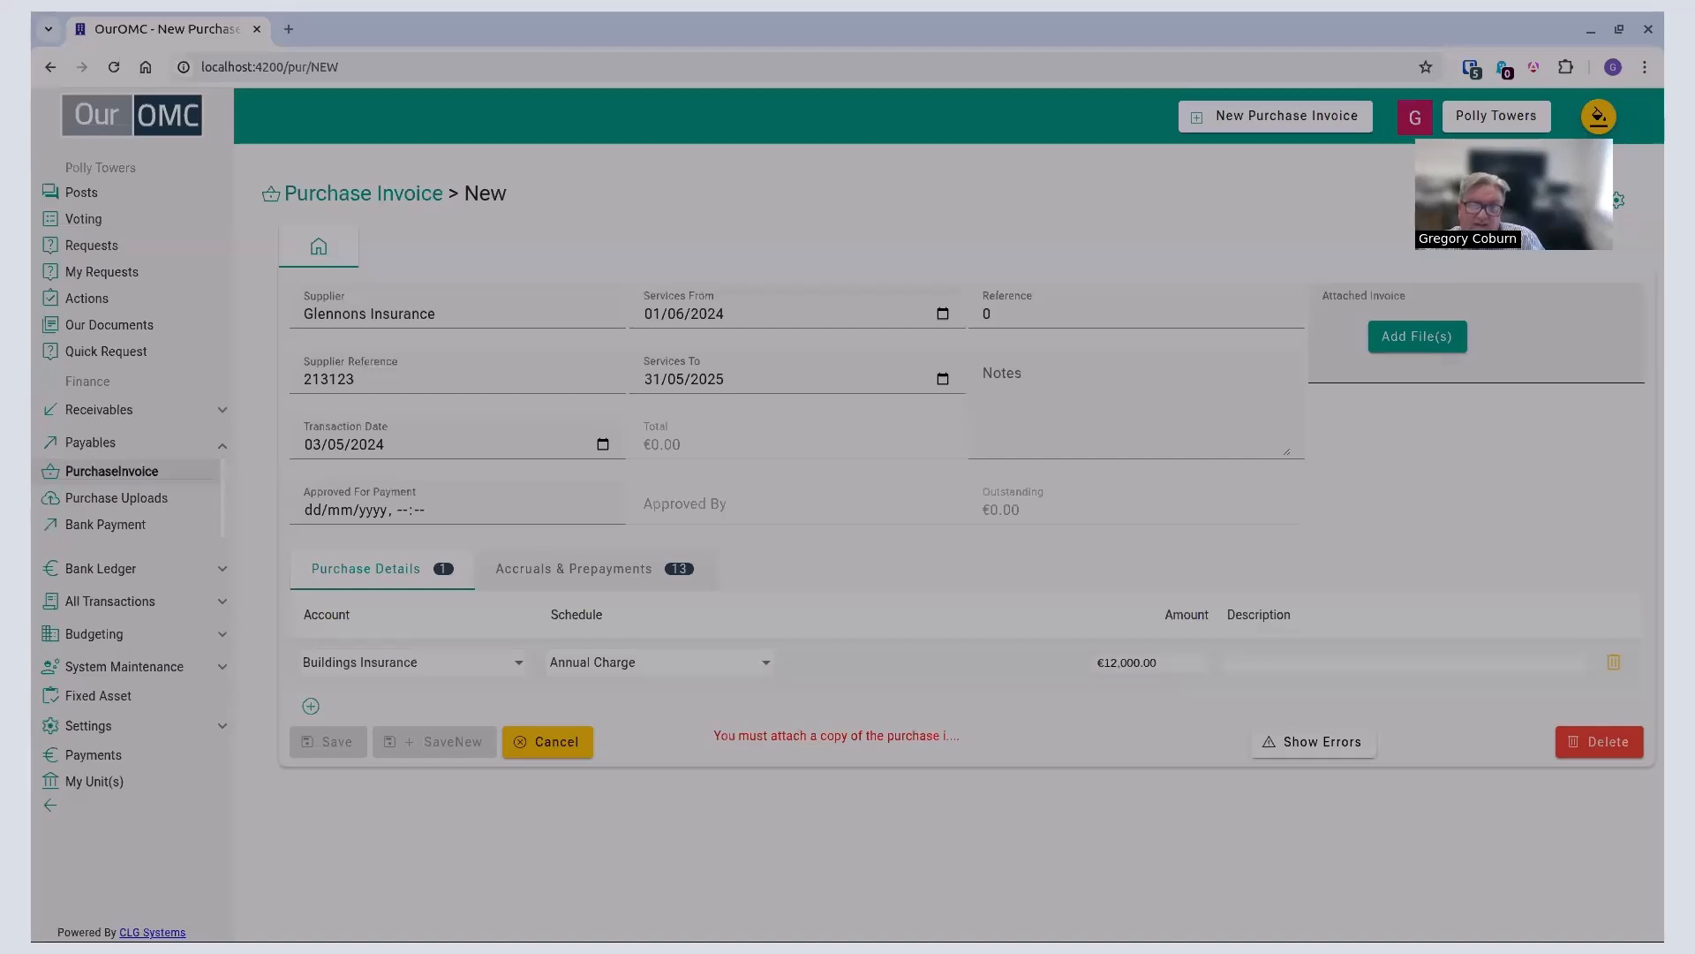
double_click(1139, 401)
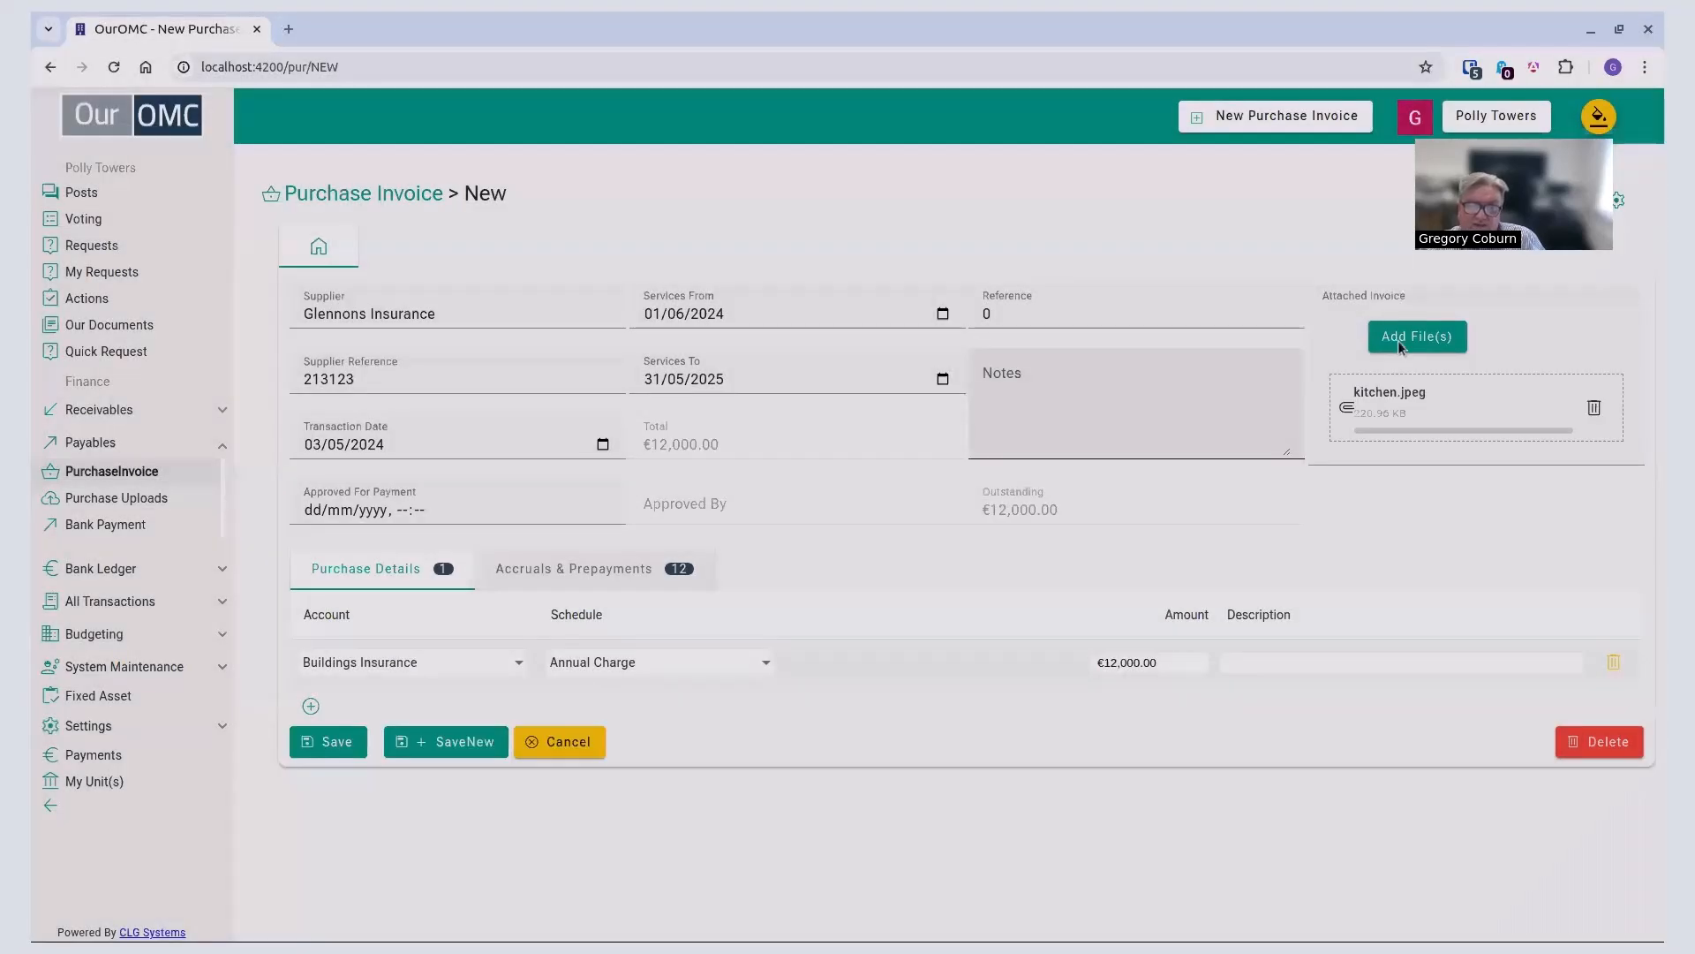
Step: Review the accruals and prepayments entries of the Glennons Insurance invoice, and save the invoice with confirmation
click(563, 586)
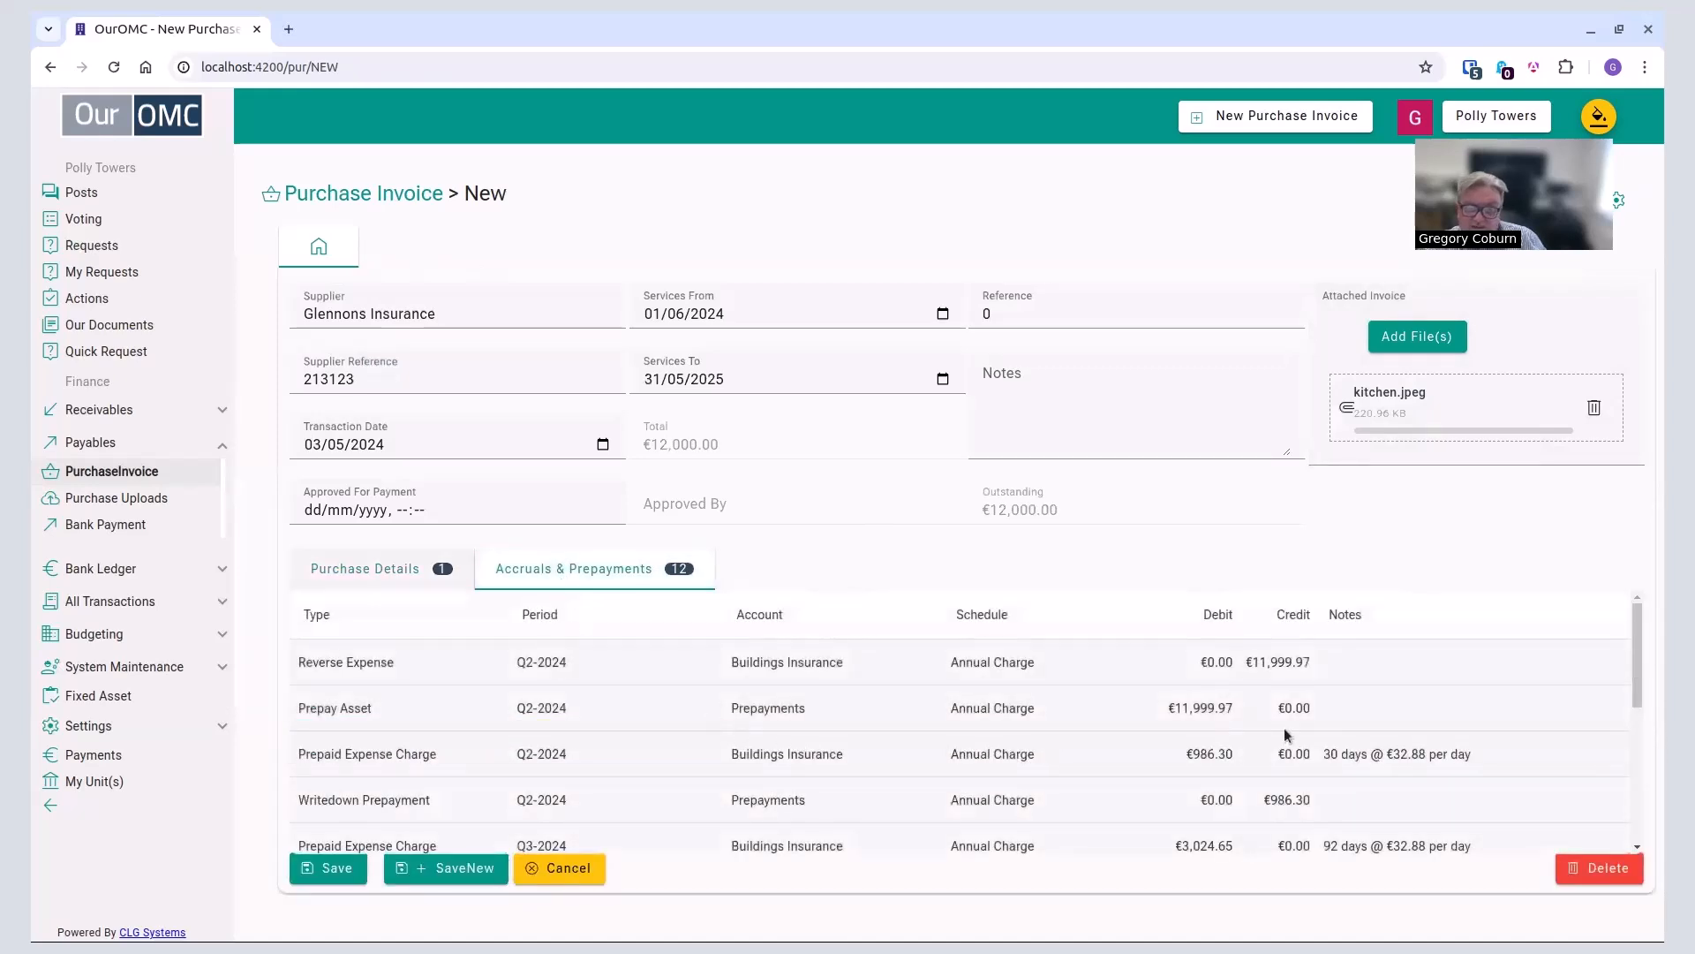
drag(1638, 649, 1634, 805)
scroll(1607, 706, up, 3)
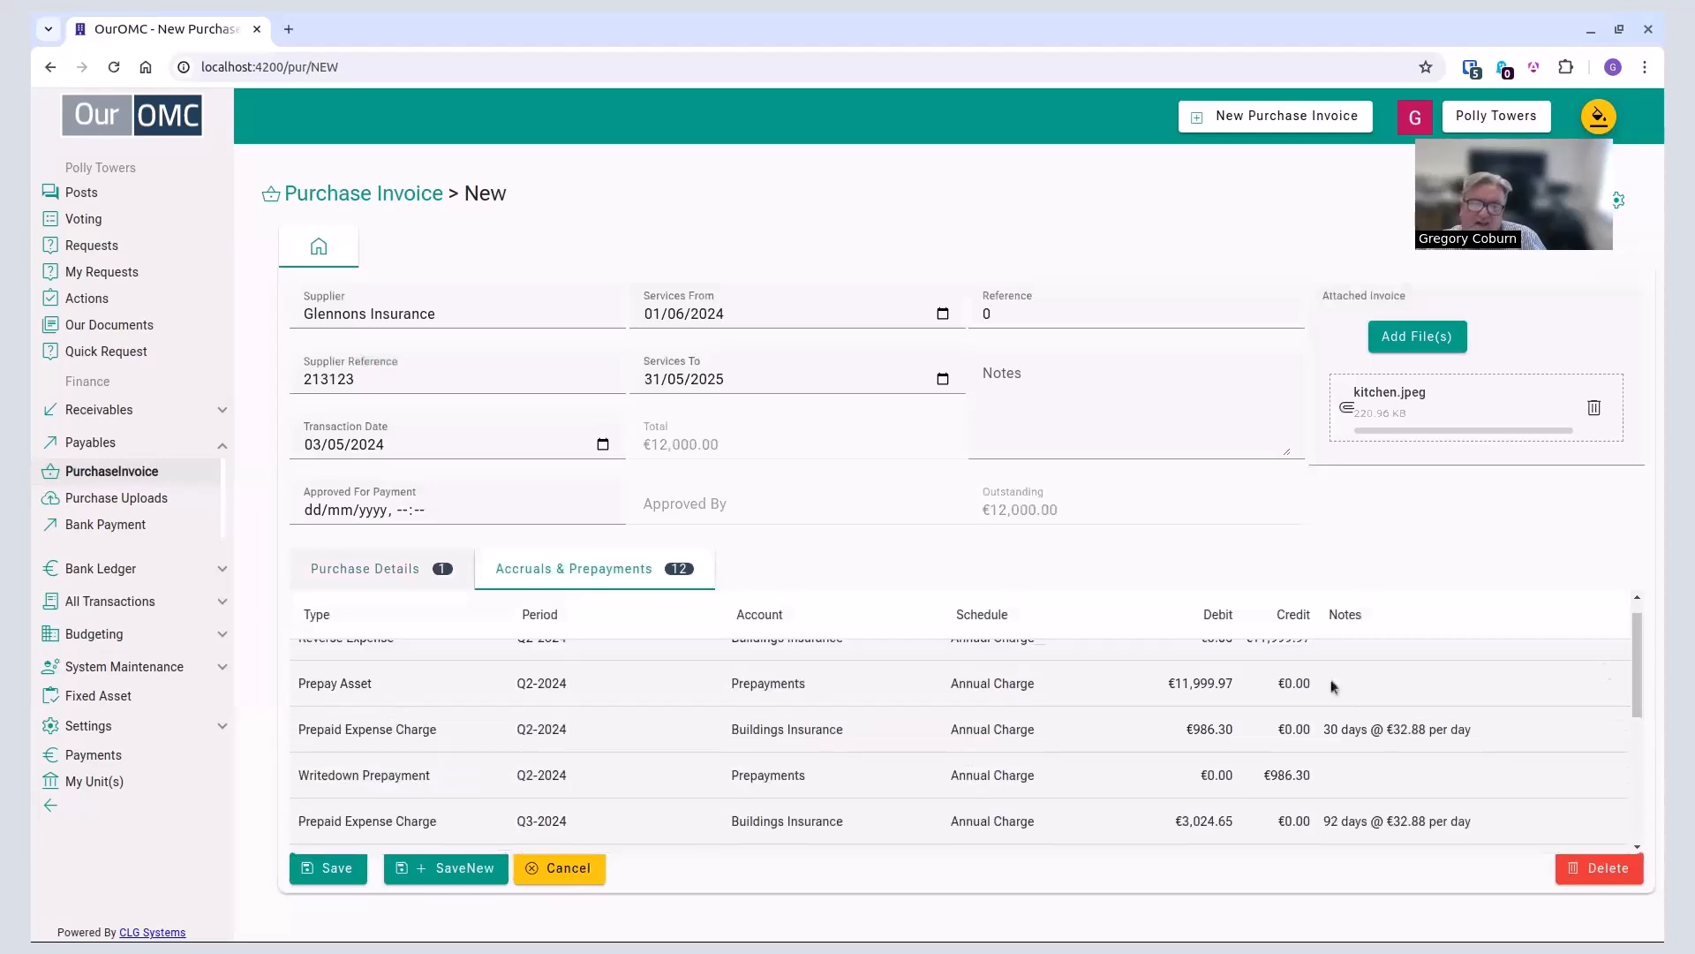
click(367, 583)
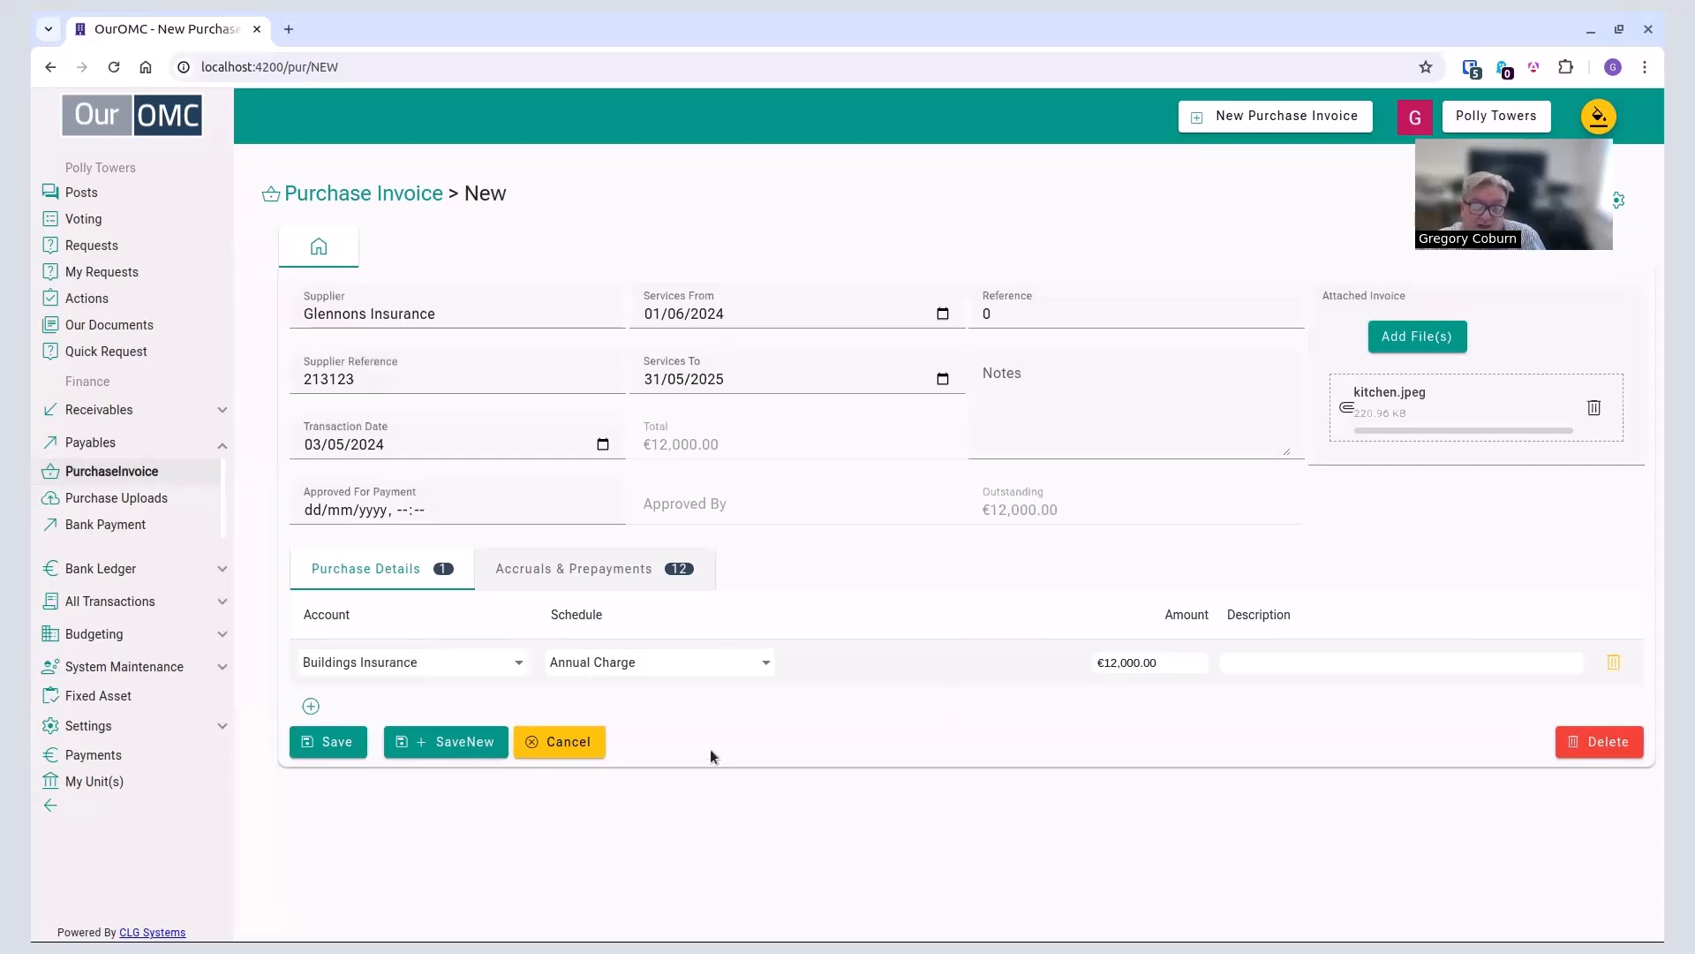
click(336, 742)
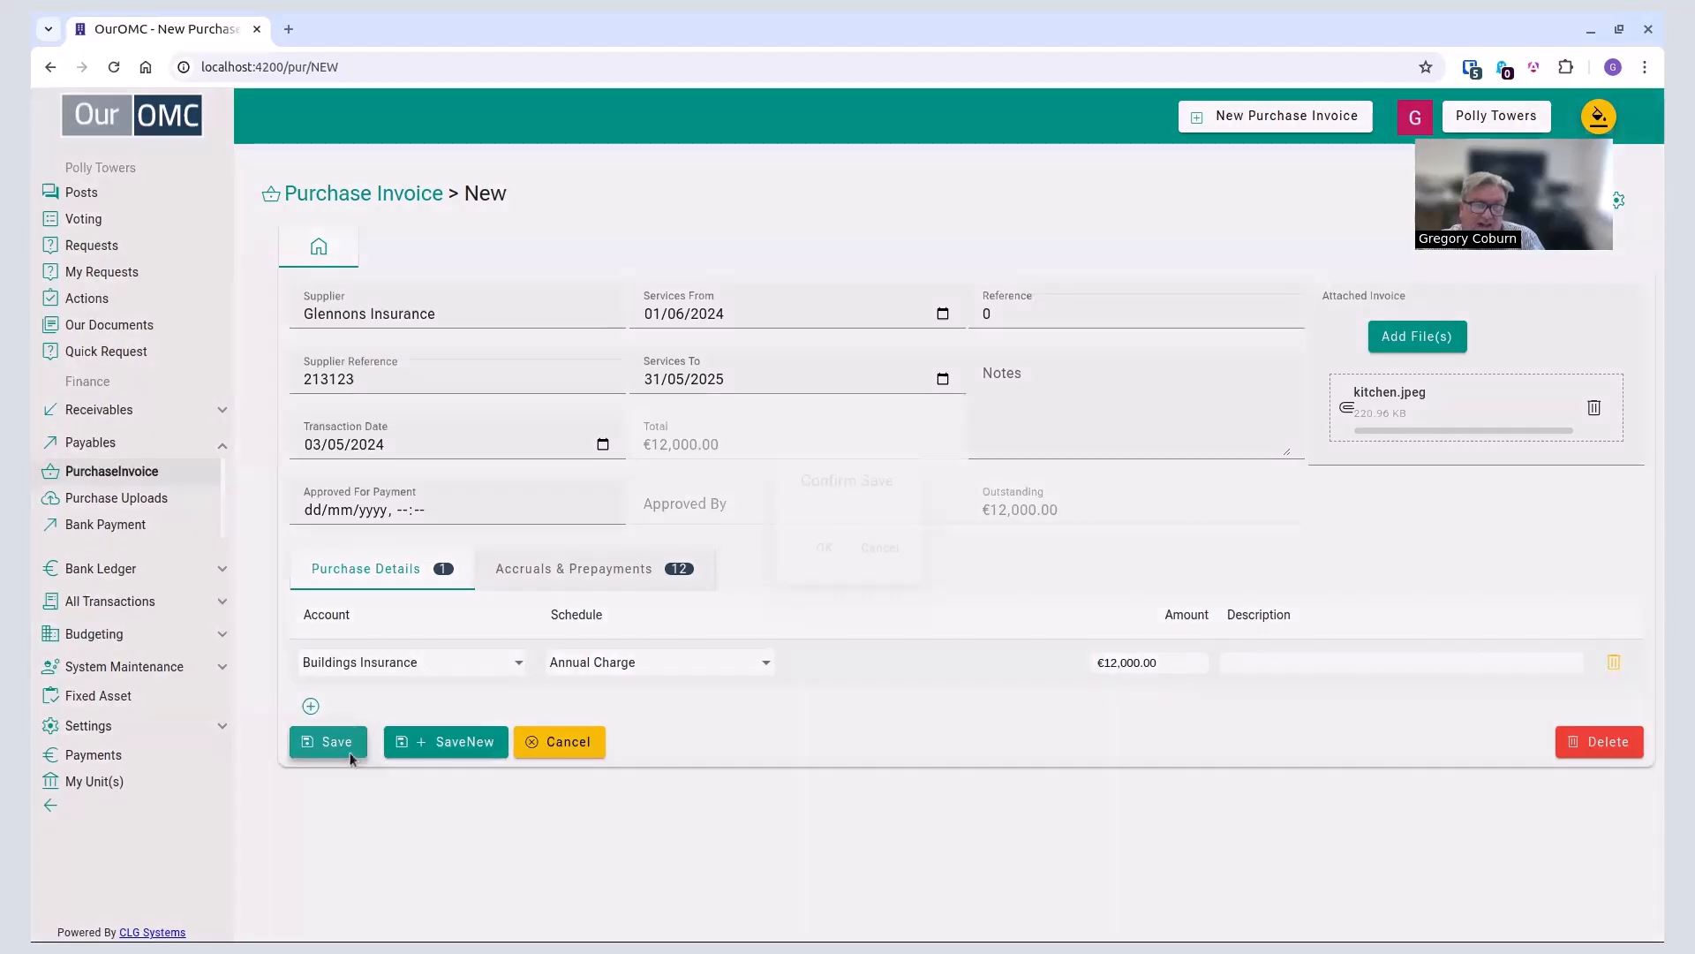
click(820, 553)
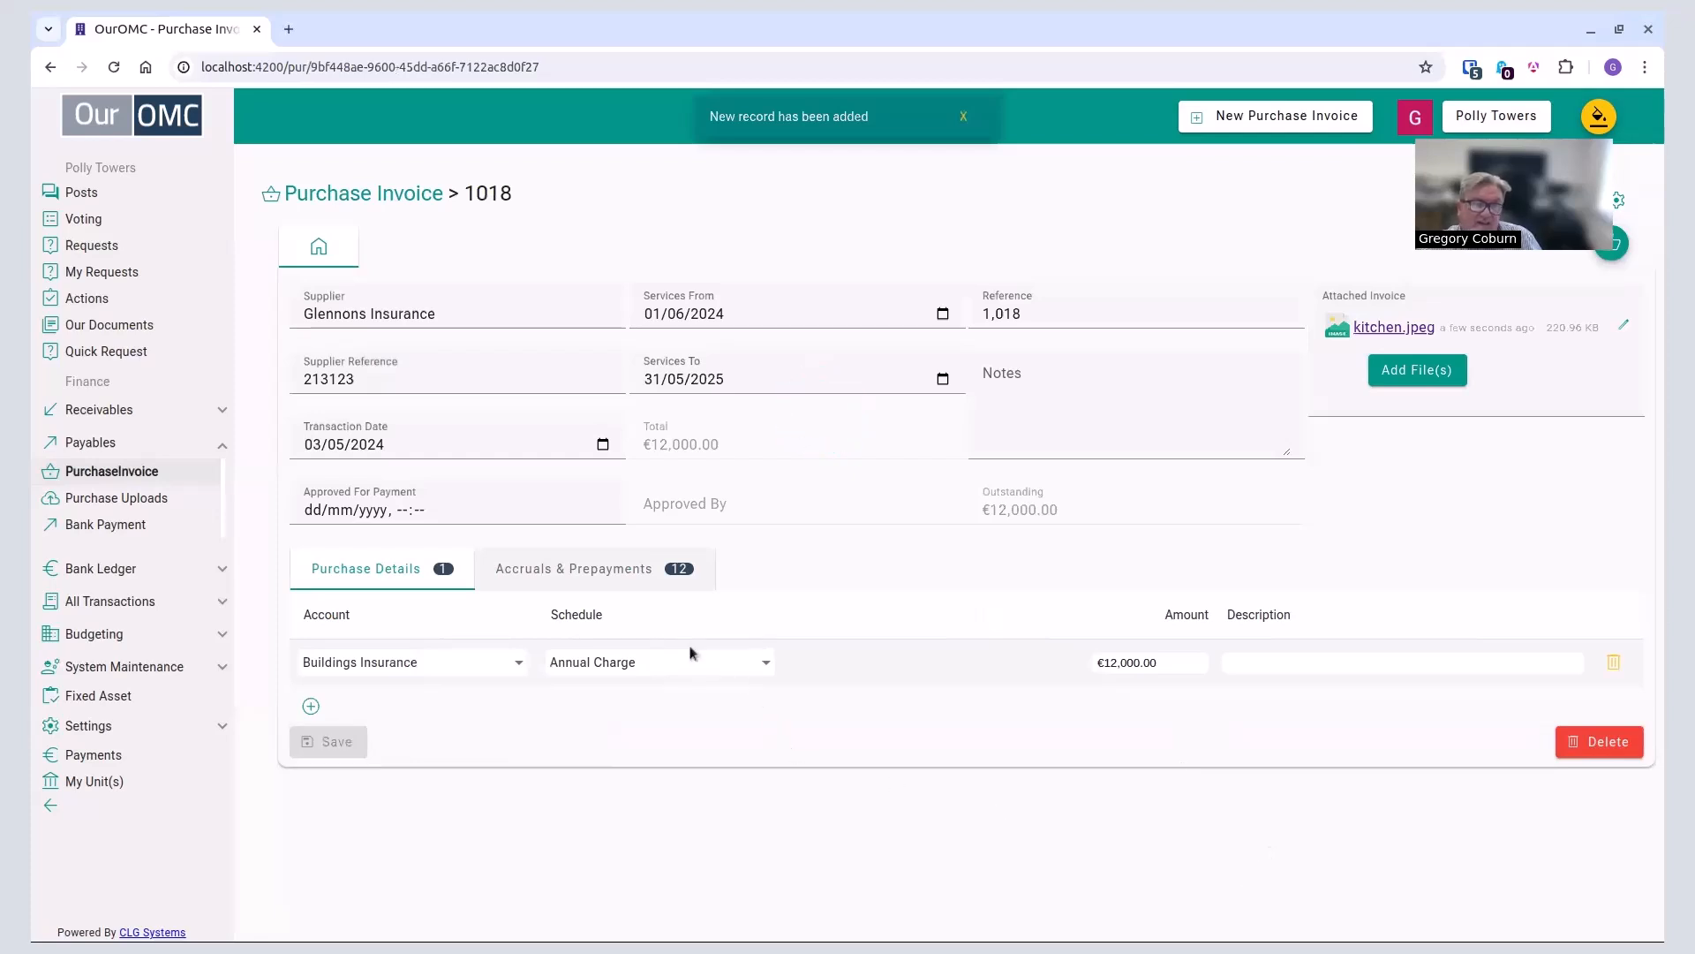
Step: Upload the file secondBedroom.jpeg to the purchase uploads
click(141, 500)
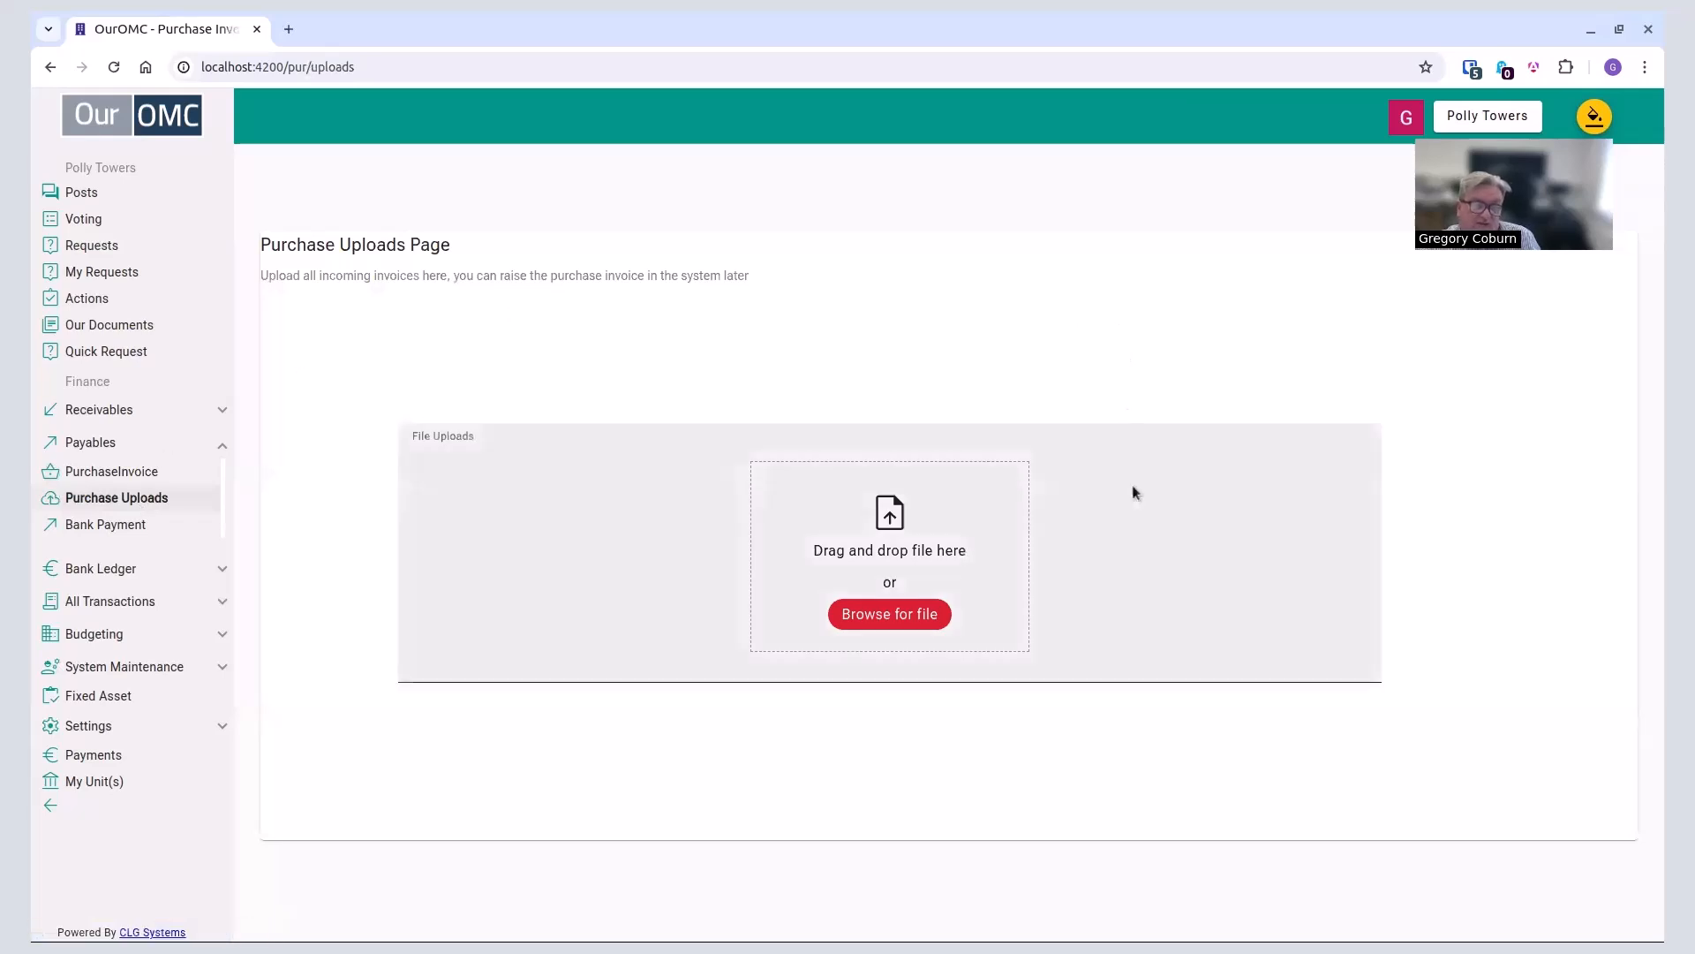
click(882, 618)
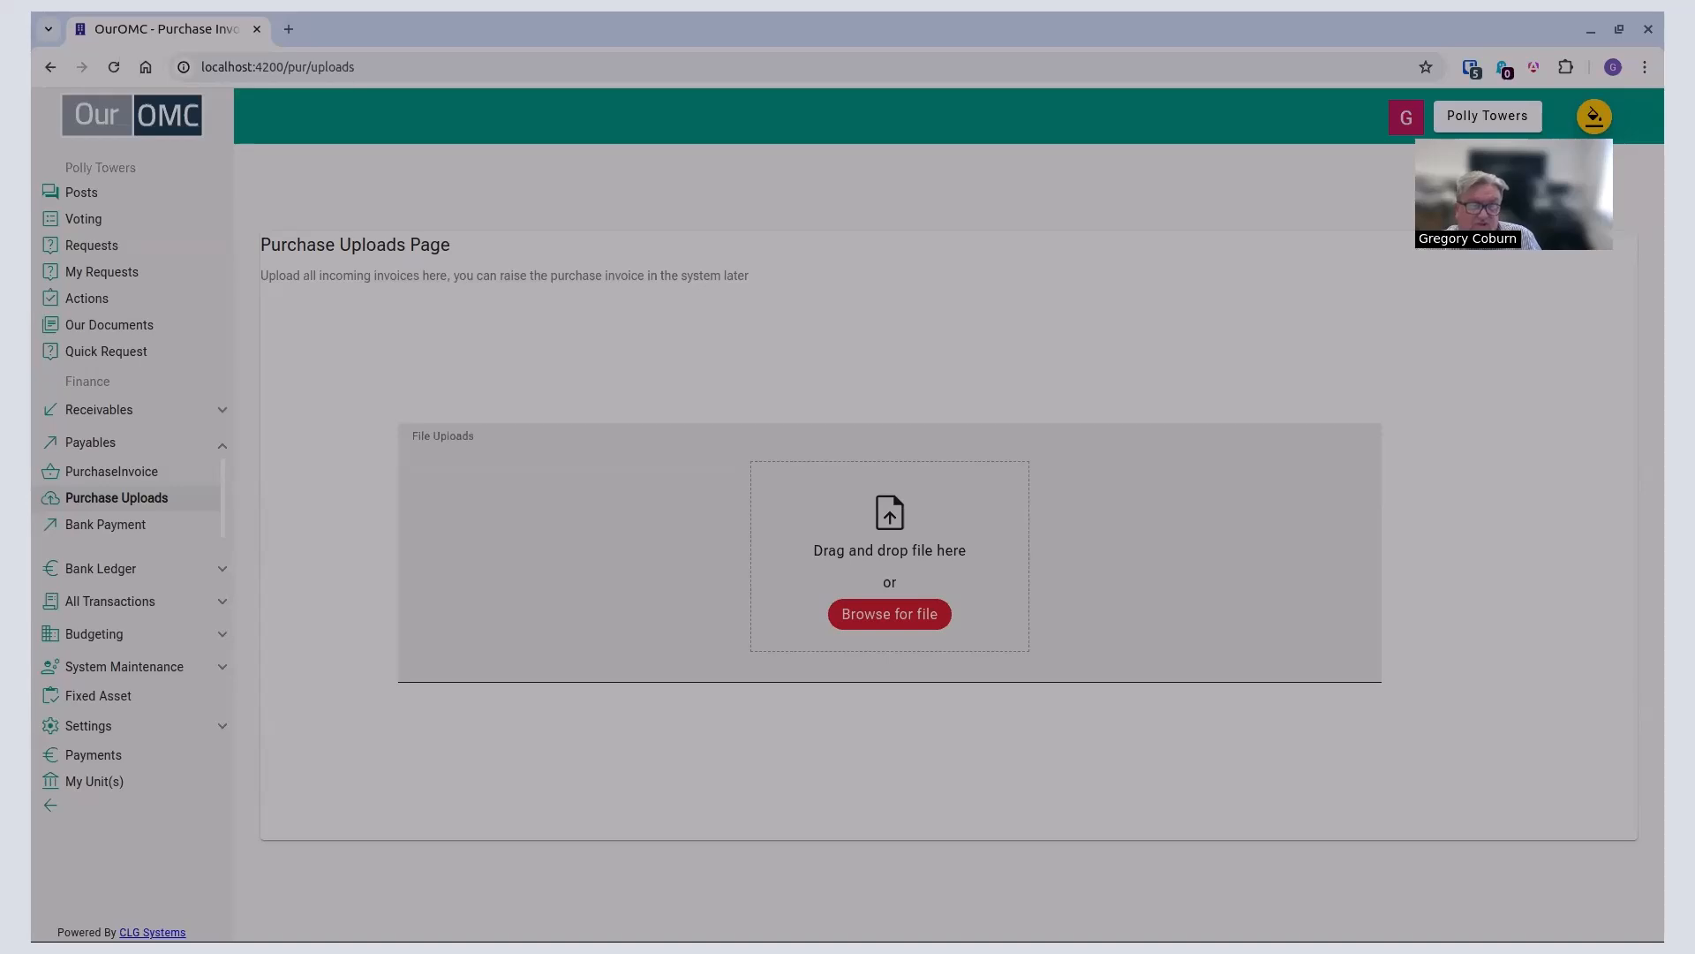
click(1178, 399)
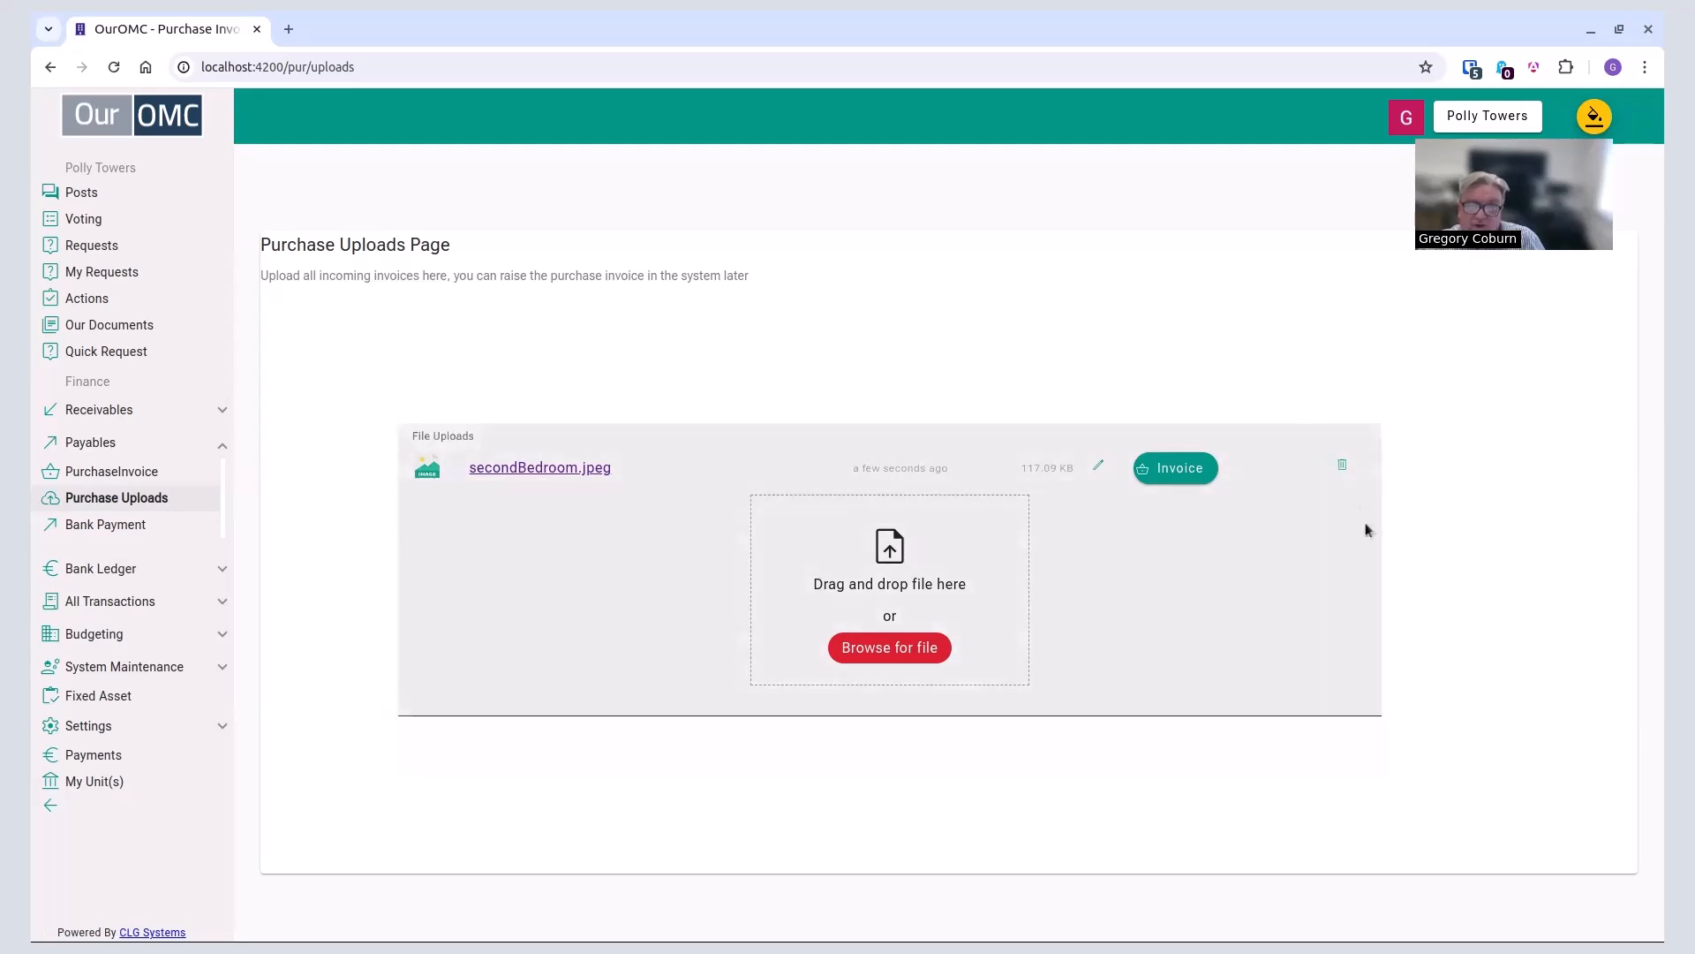
Step: Rename the uploaded attachment as "invoice for whatever" with the note "Did this special thing", and save it
click(1098, 467)
drag(397, 437, 105, 399)
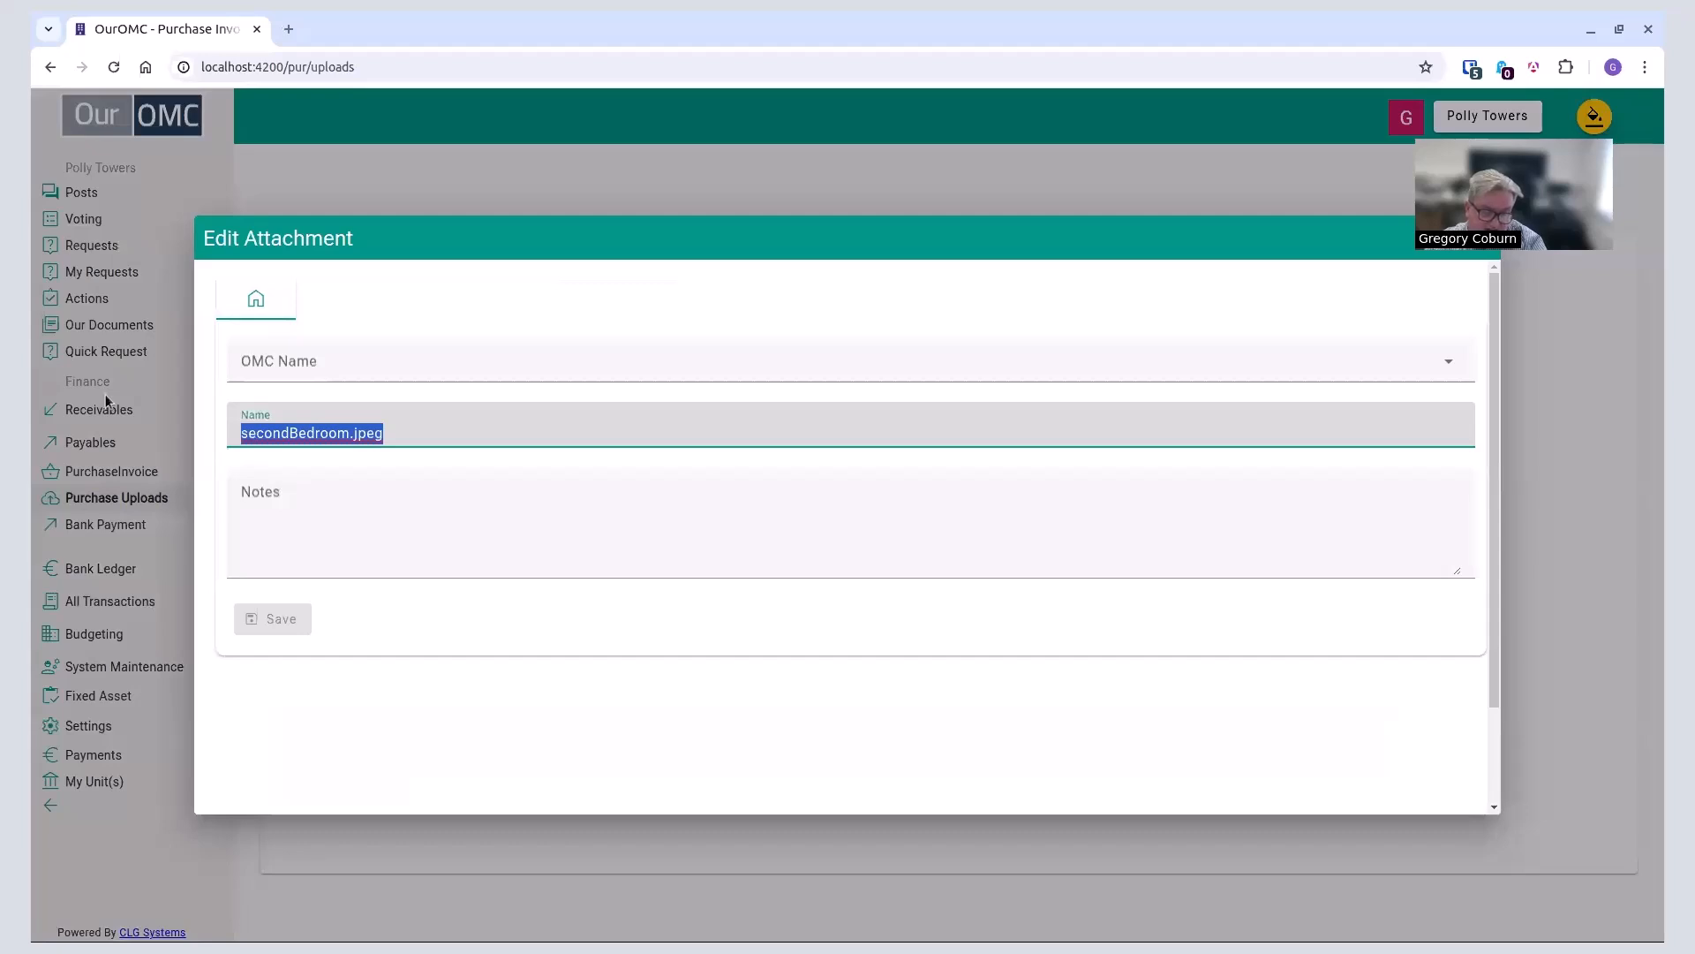
text(invoice for whatever)
key(Tab)
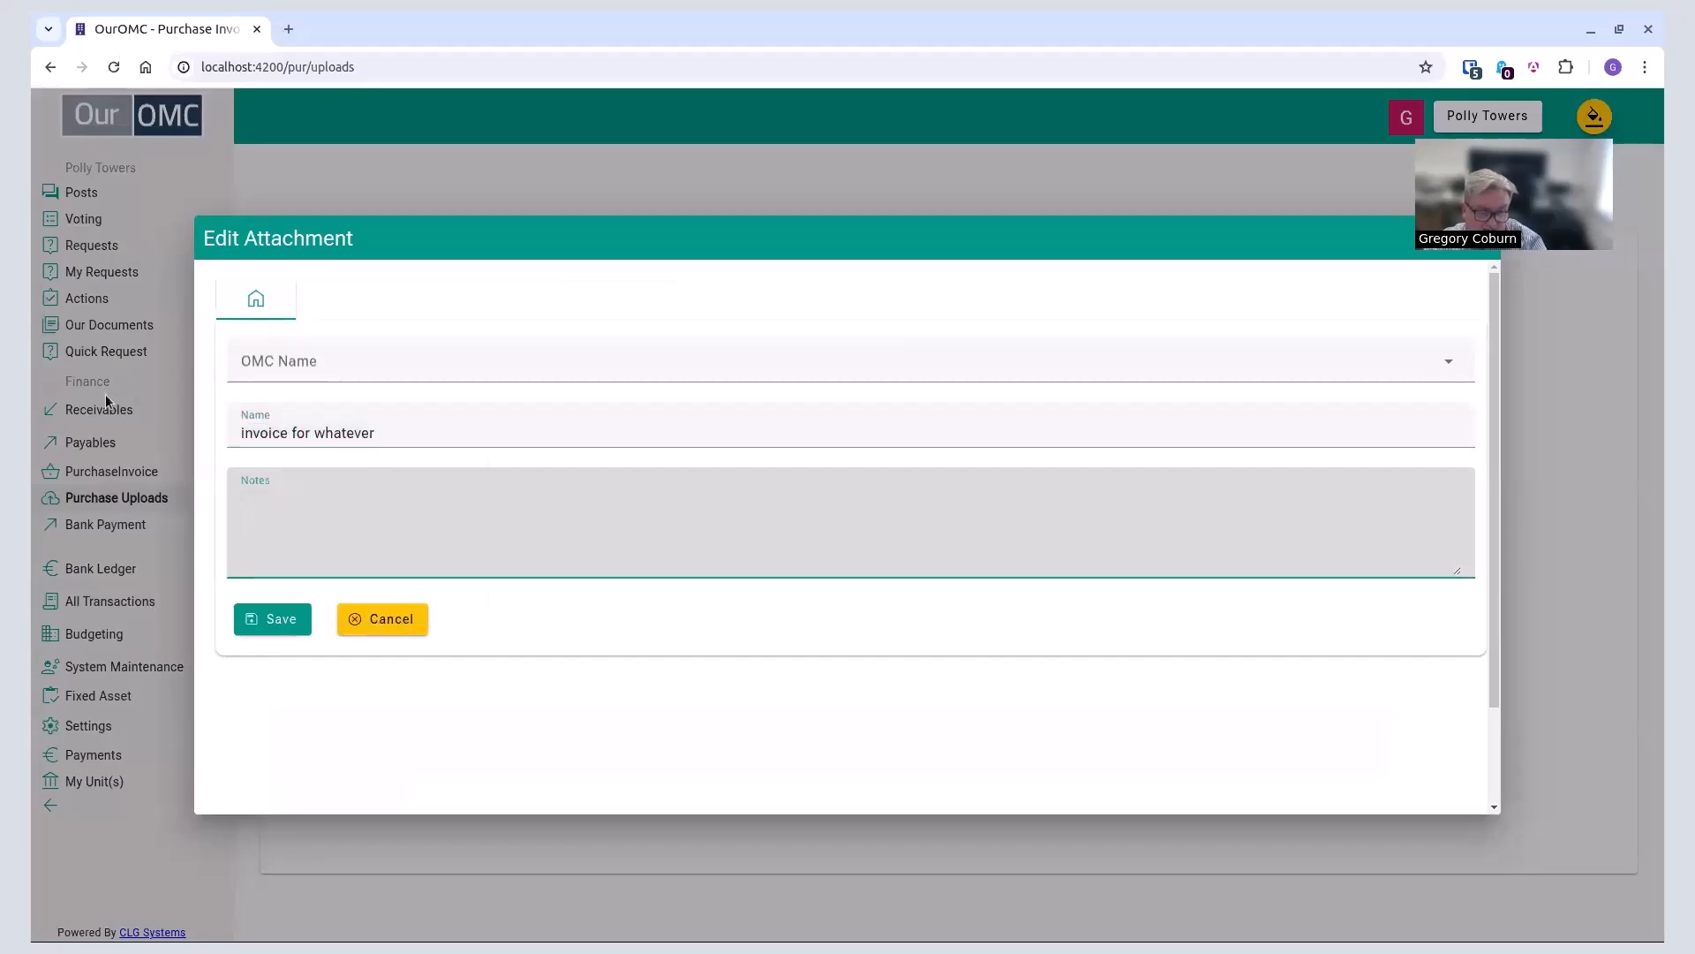
text(Did this special thing)
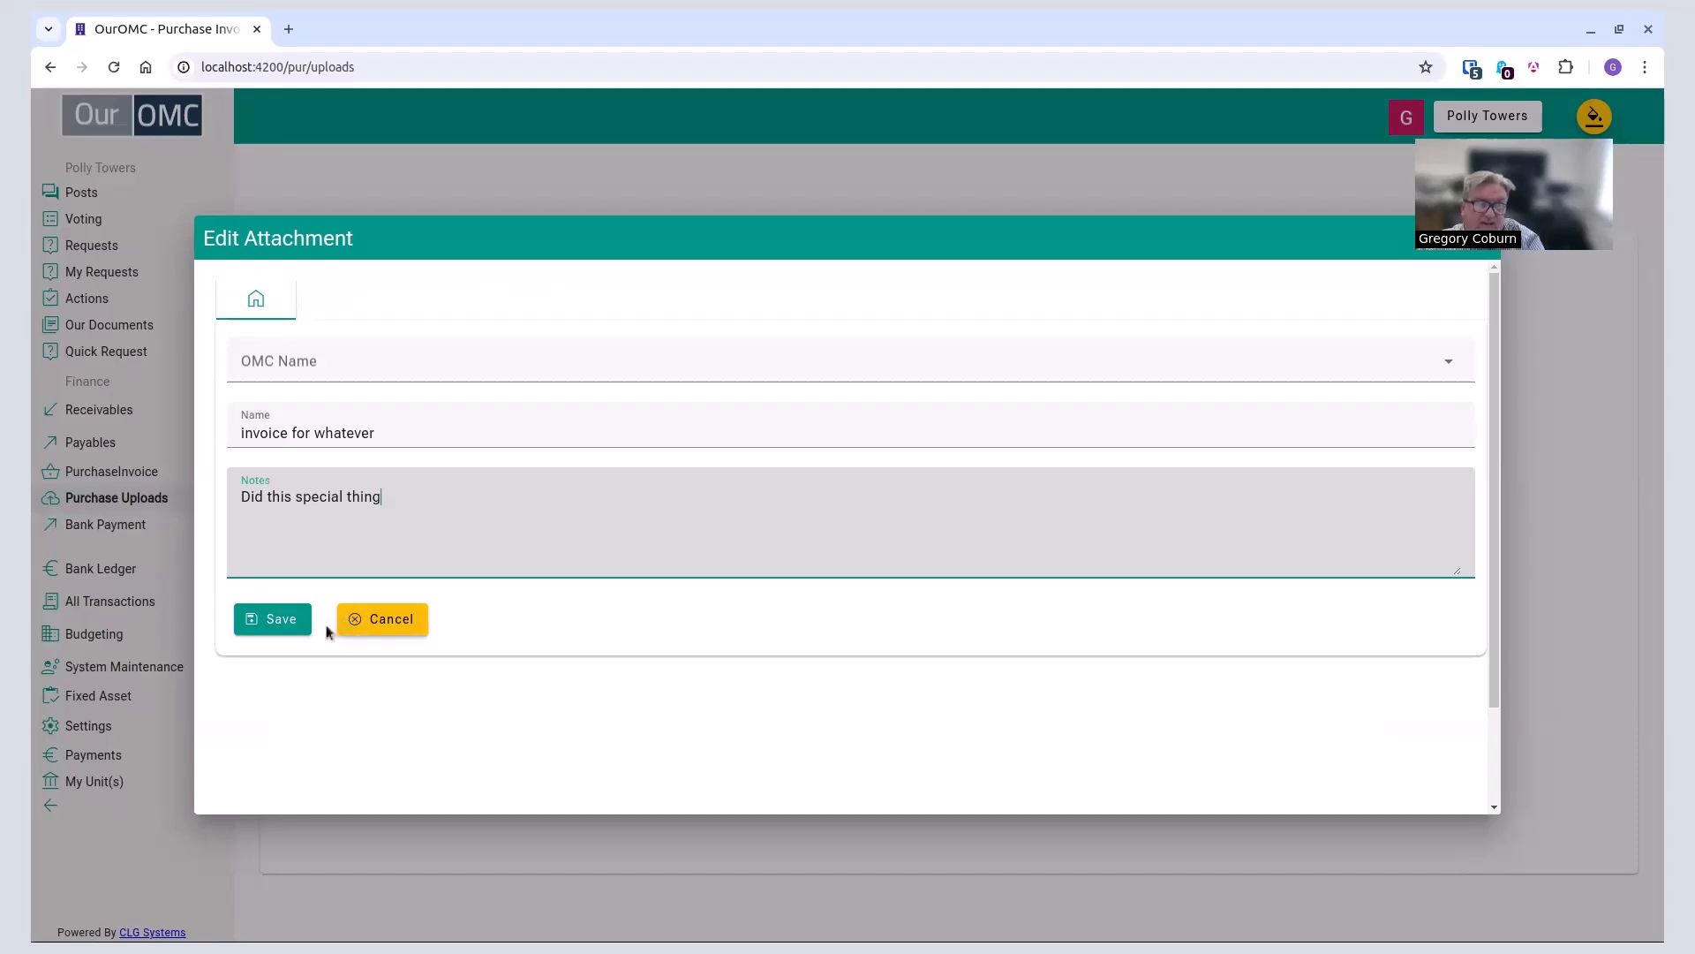
click(302, 624)
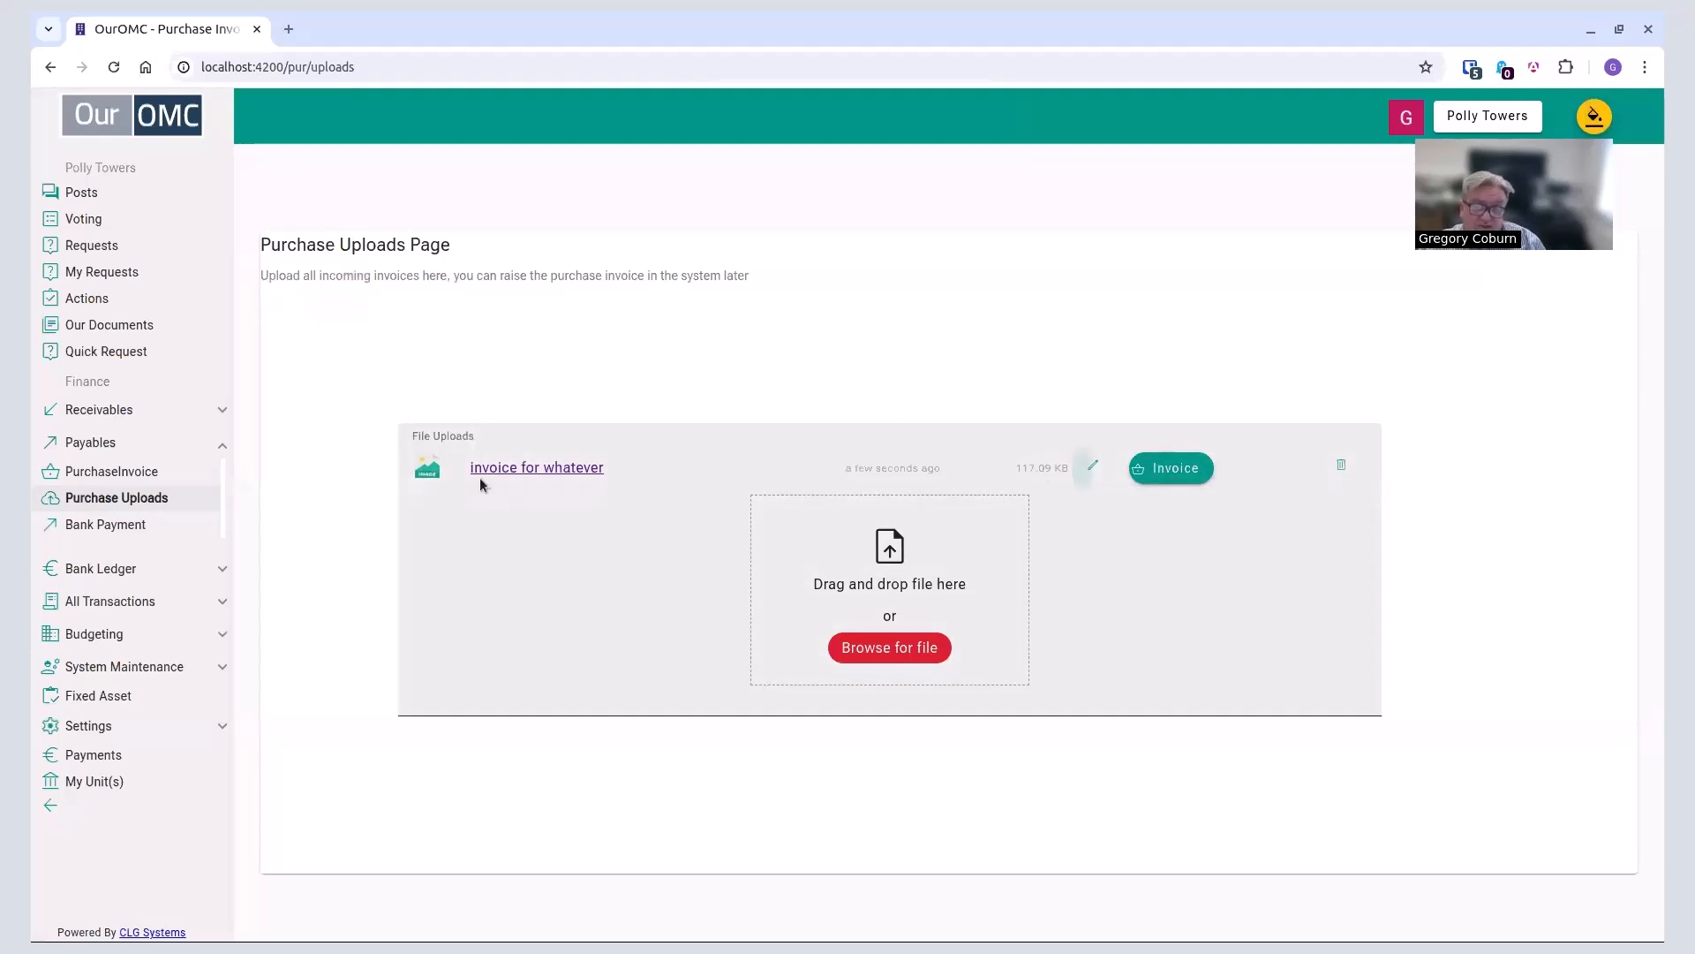
Step: Open a new purchase invoice from the uploaded attachment and leave the form without saving
click(1188, 475)
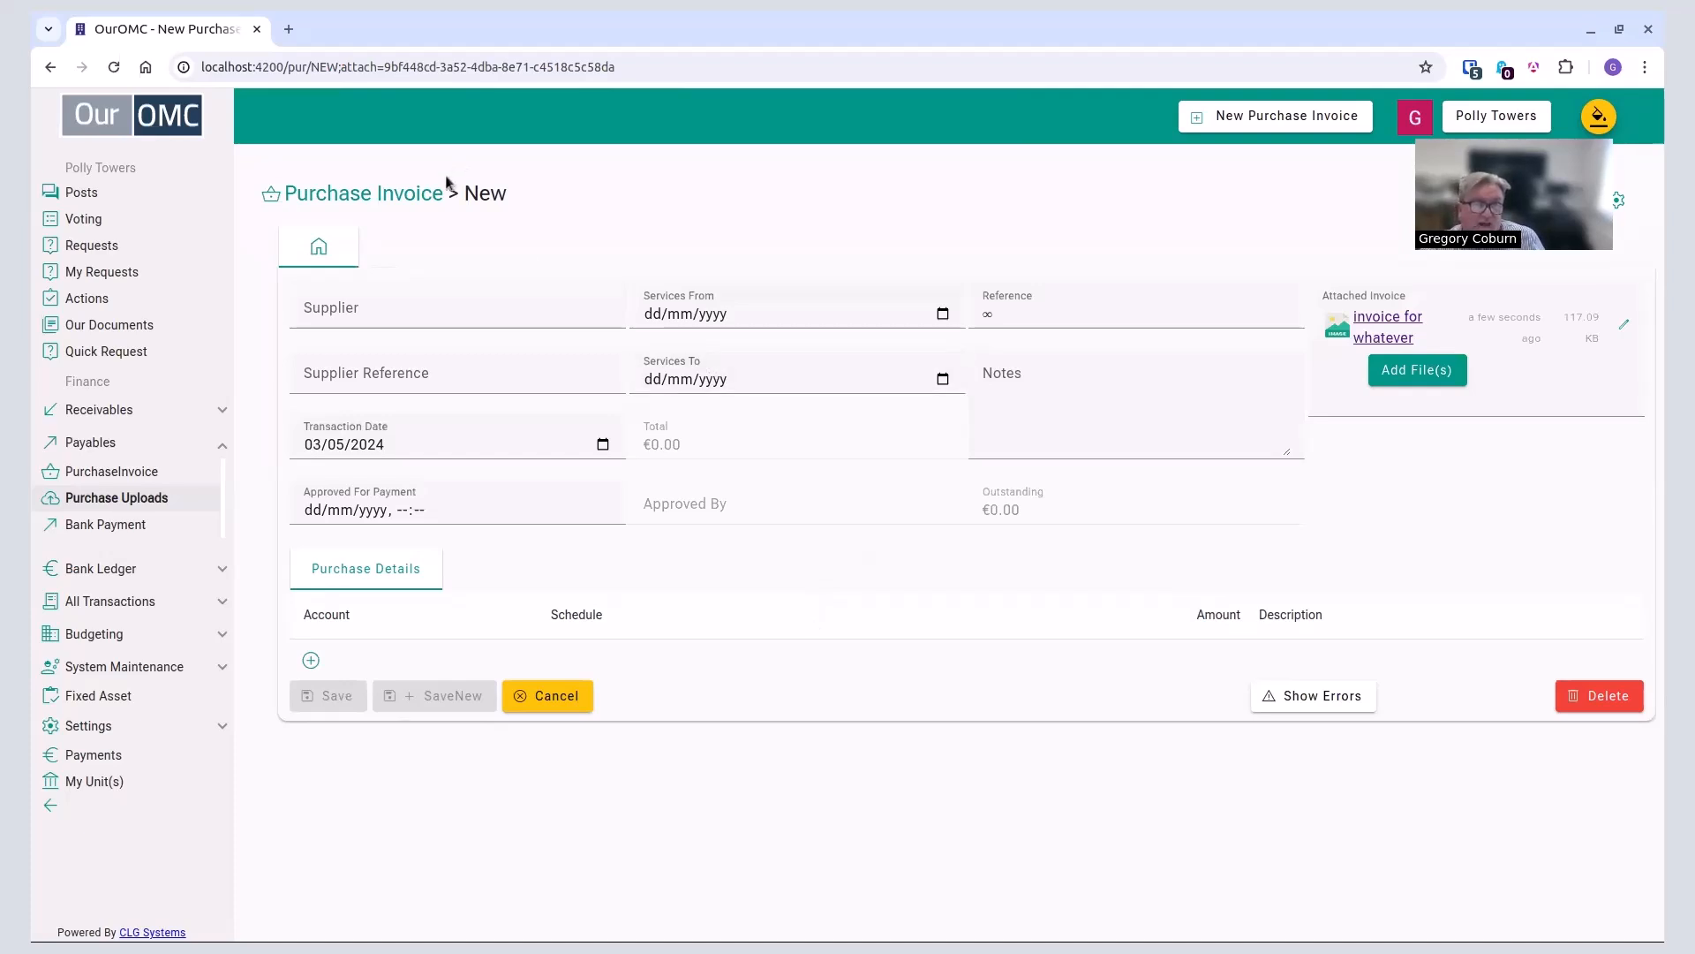
click(420, 194)
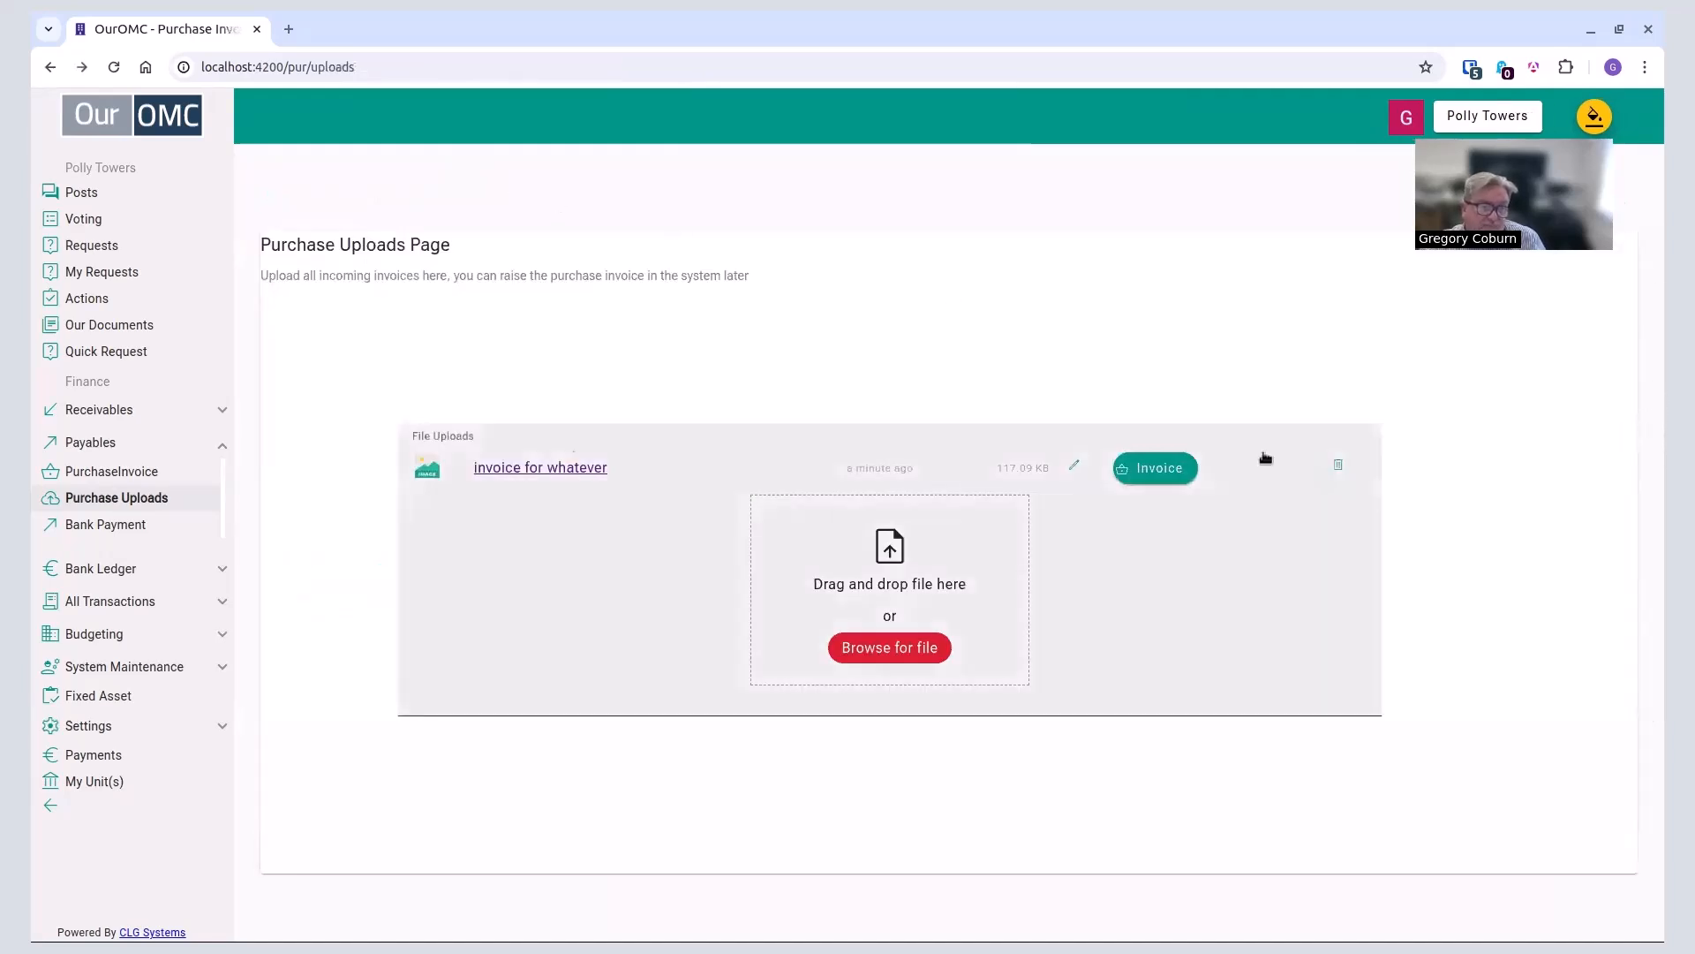
Step: Start a new bank payment with Current Account as the bank account
click(102, 525)
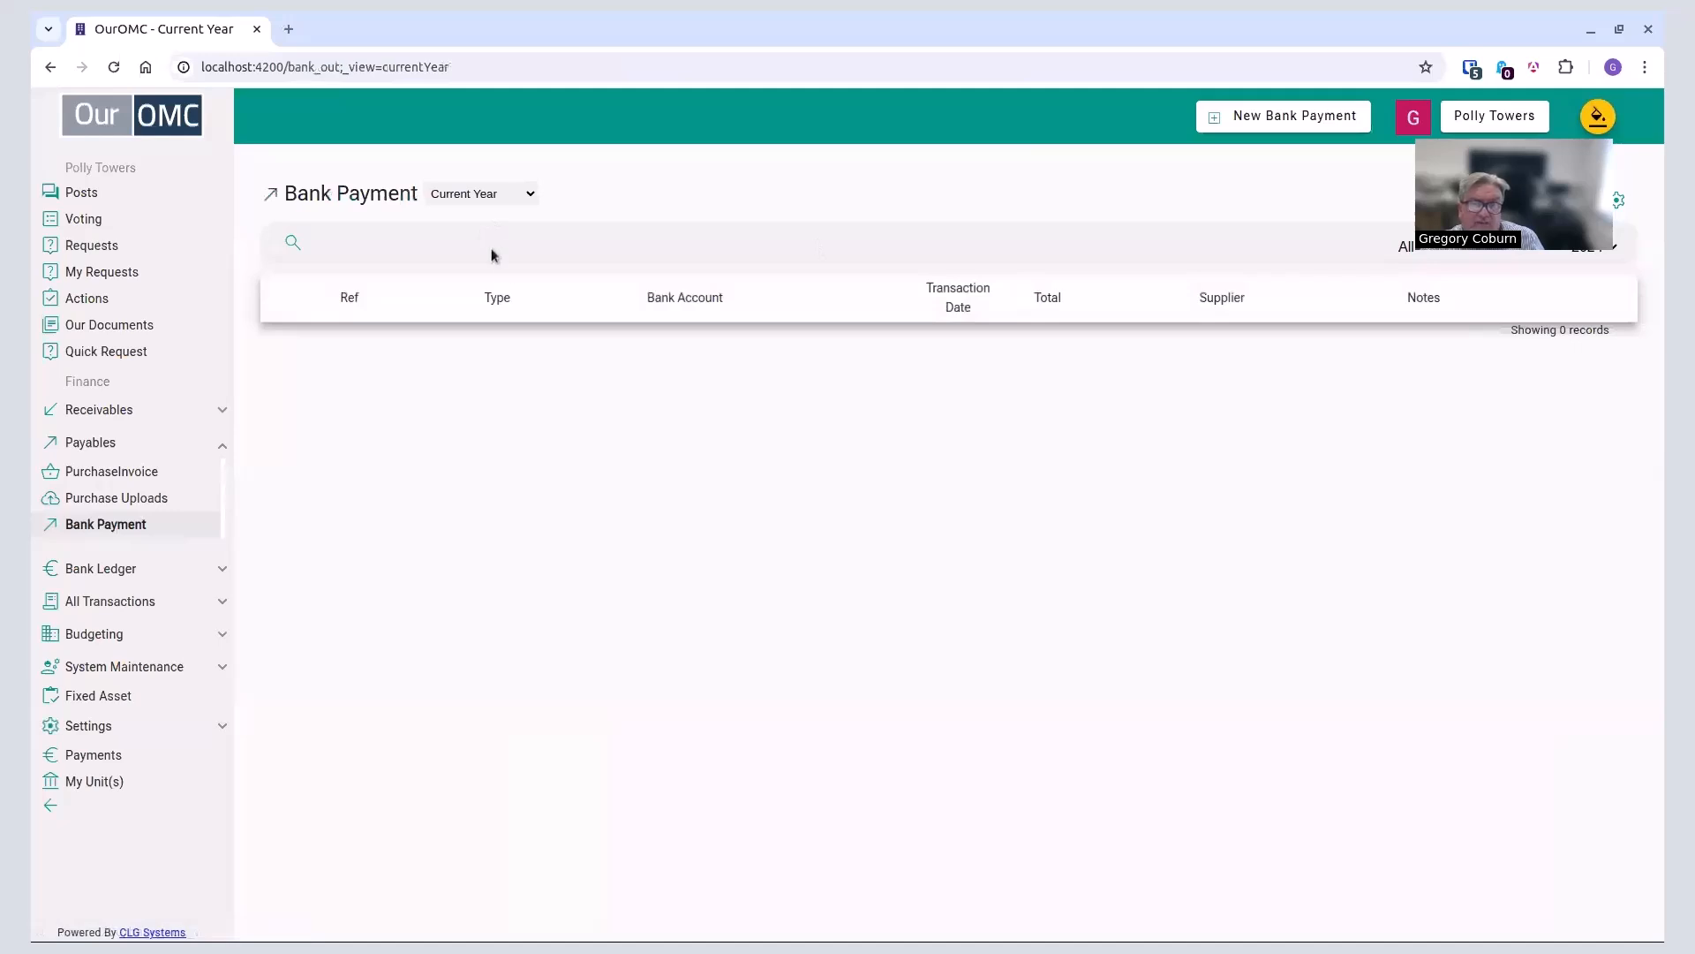
click(1270, 125)
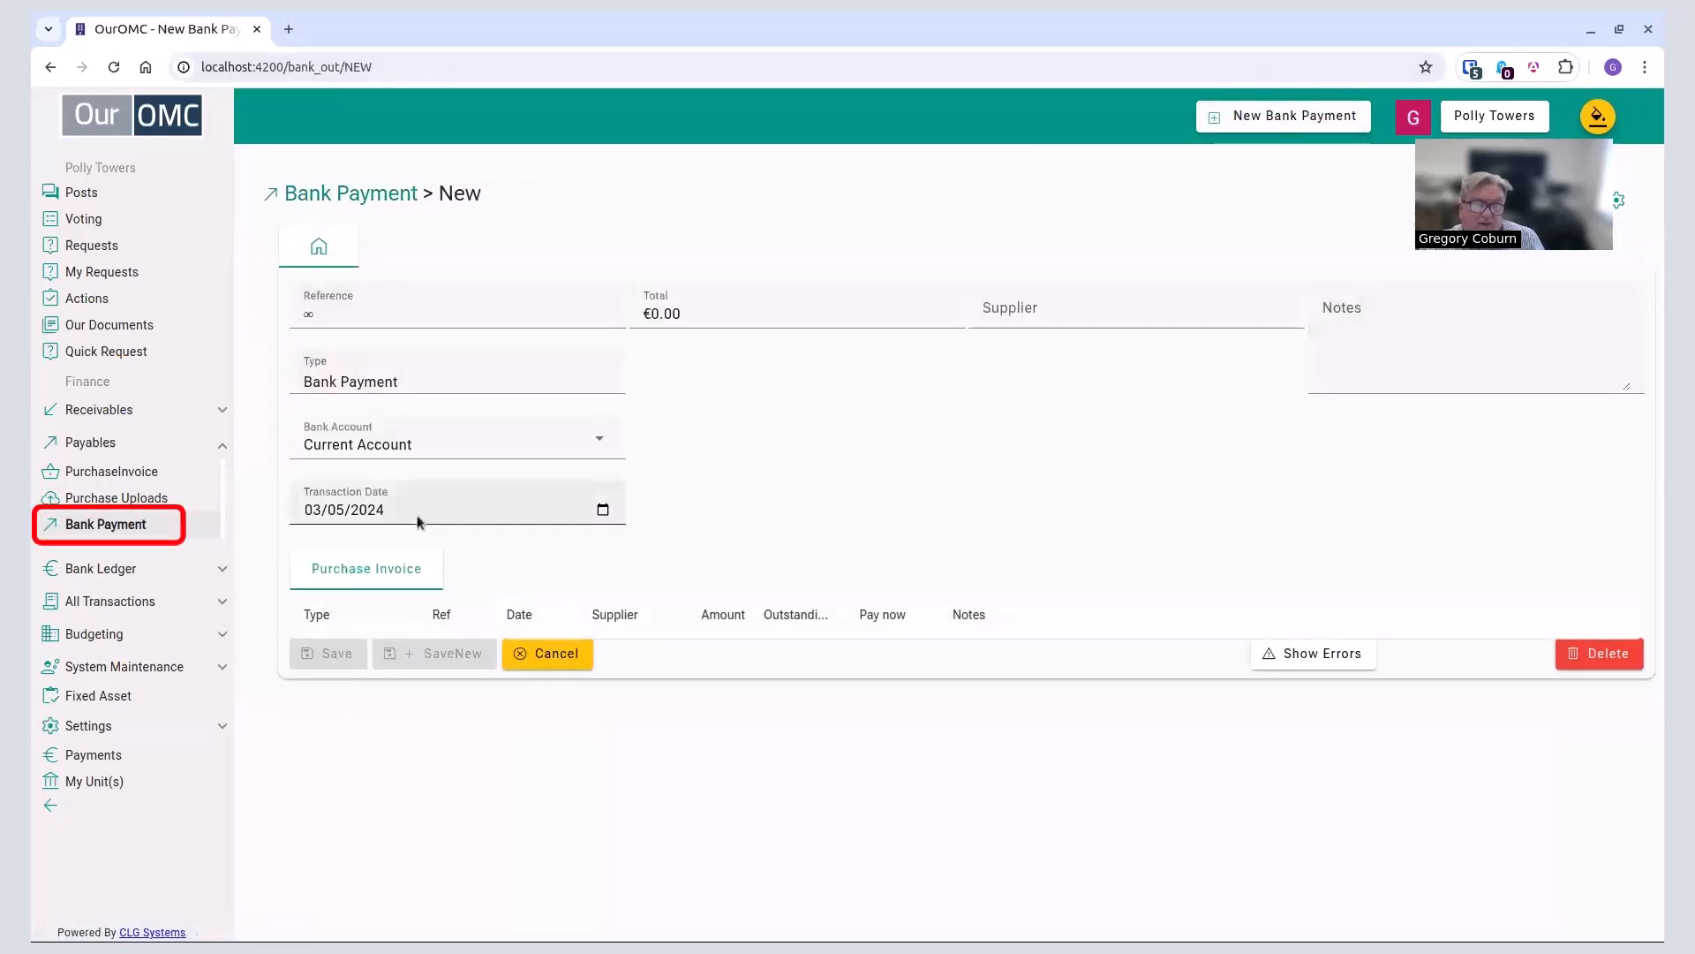
click(422, 455)
click(462, 483)
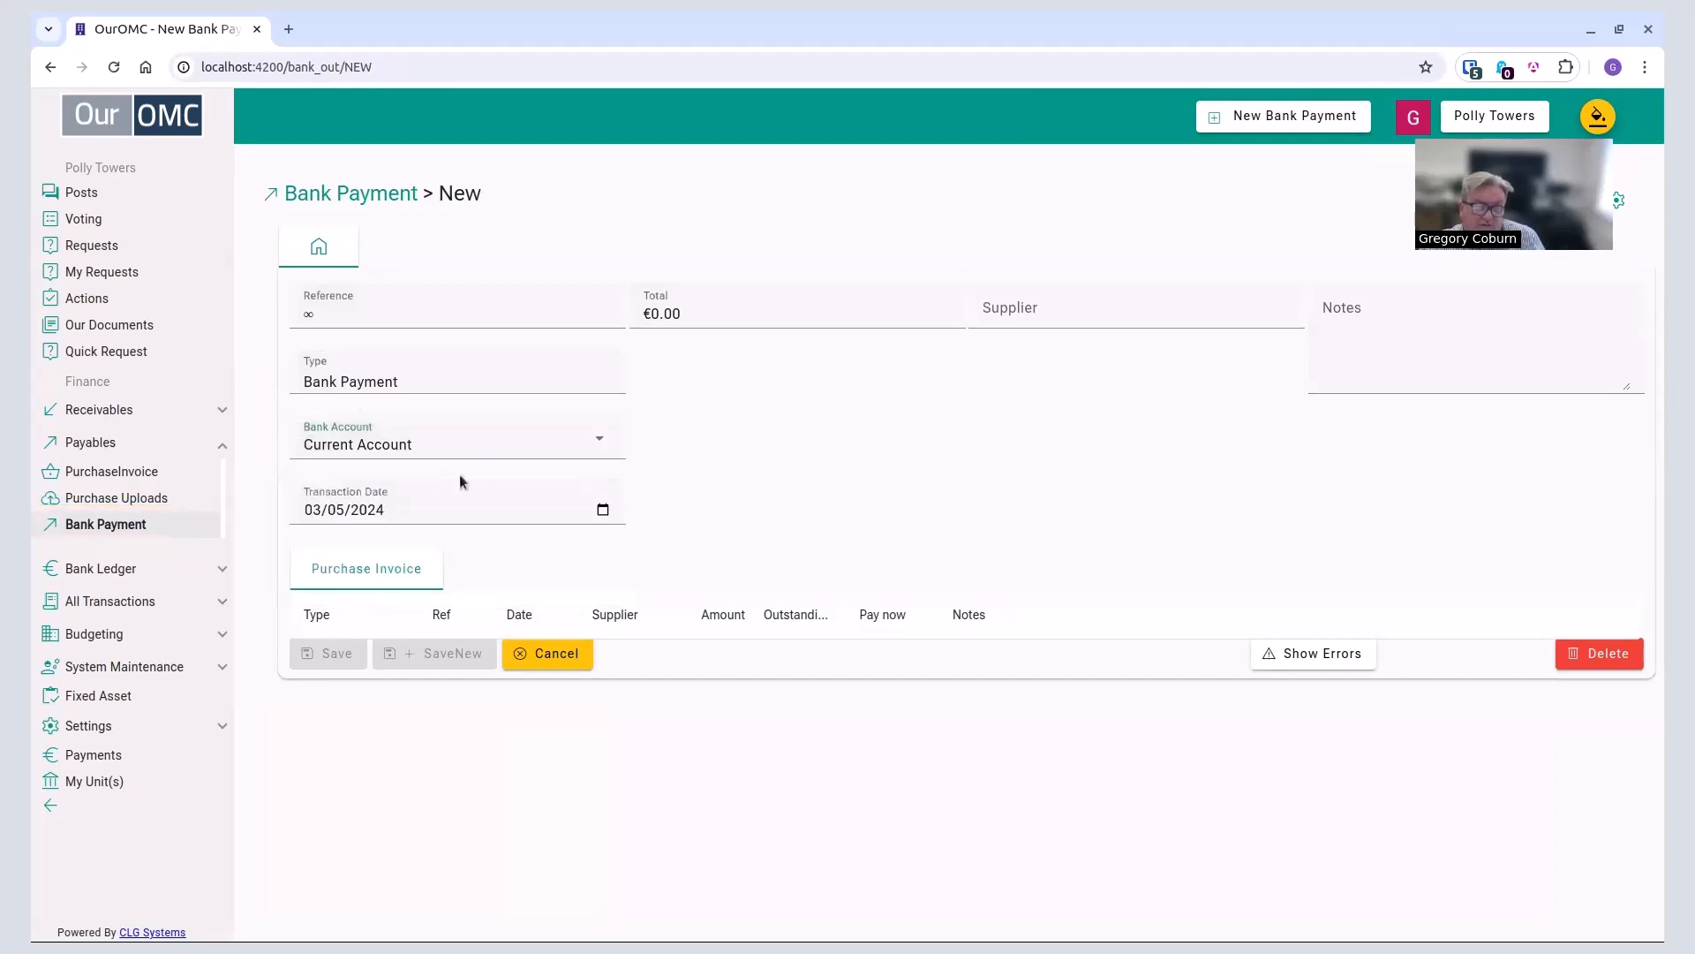
Step: Pay the outstanding Glennons Insurance purchase invoice in full at €114.75 and save the bank payment
click(998, 312)
click(1015, 355)
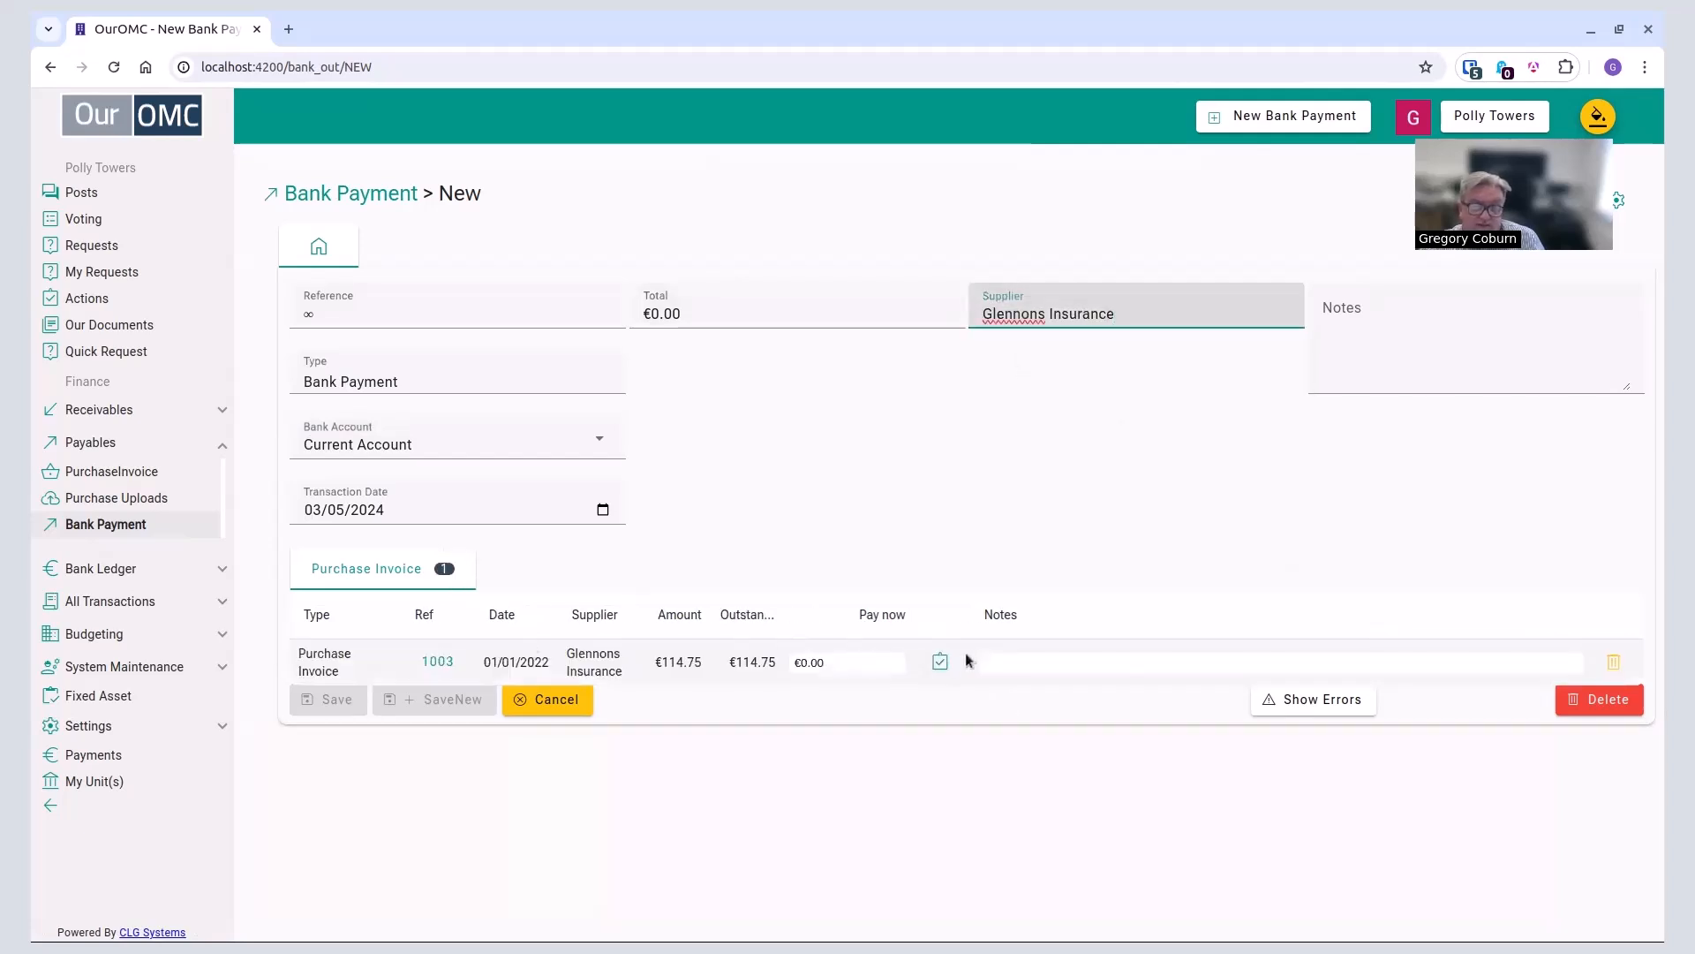
click(939, 664)
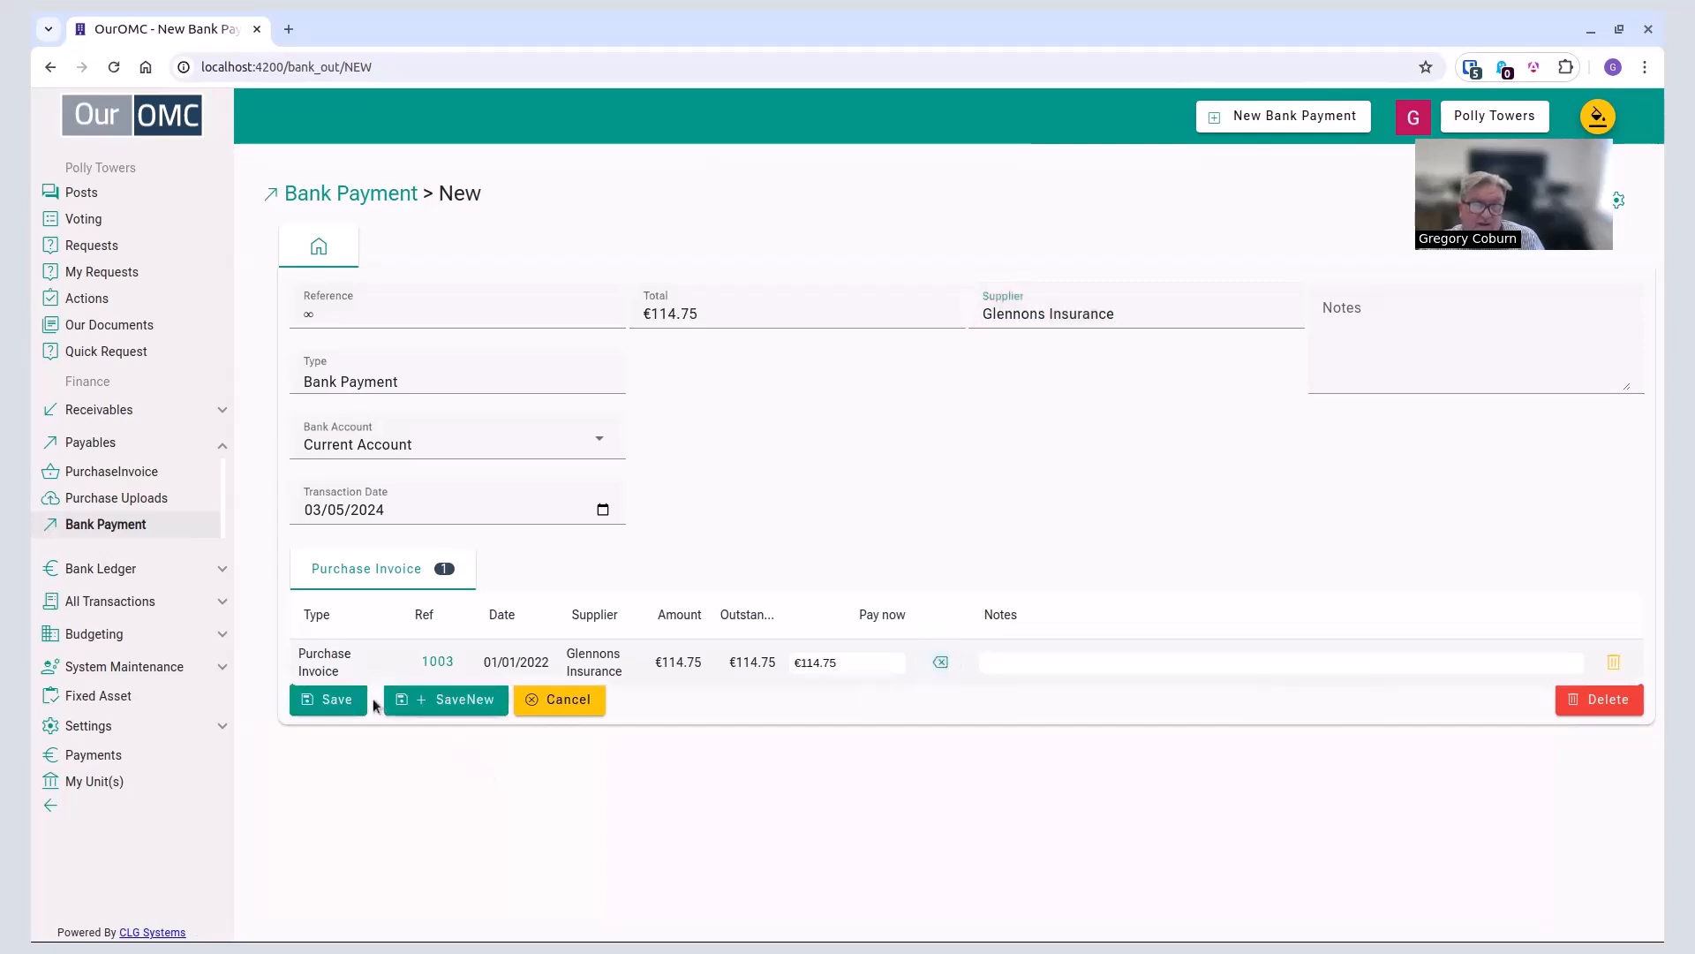
click(335, 699)
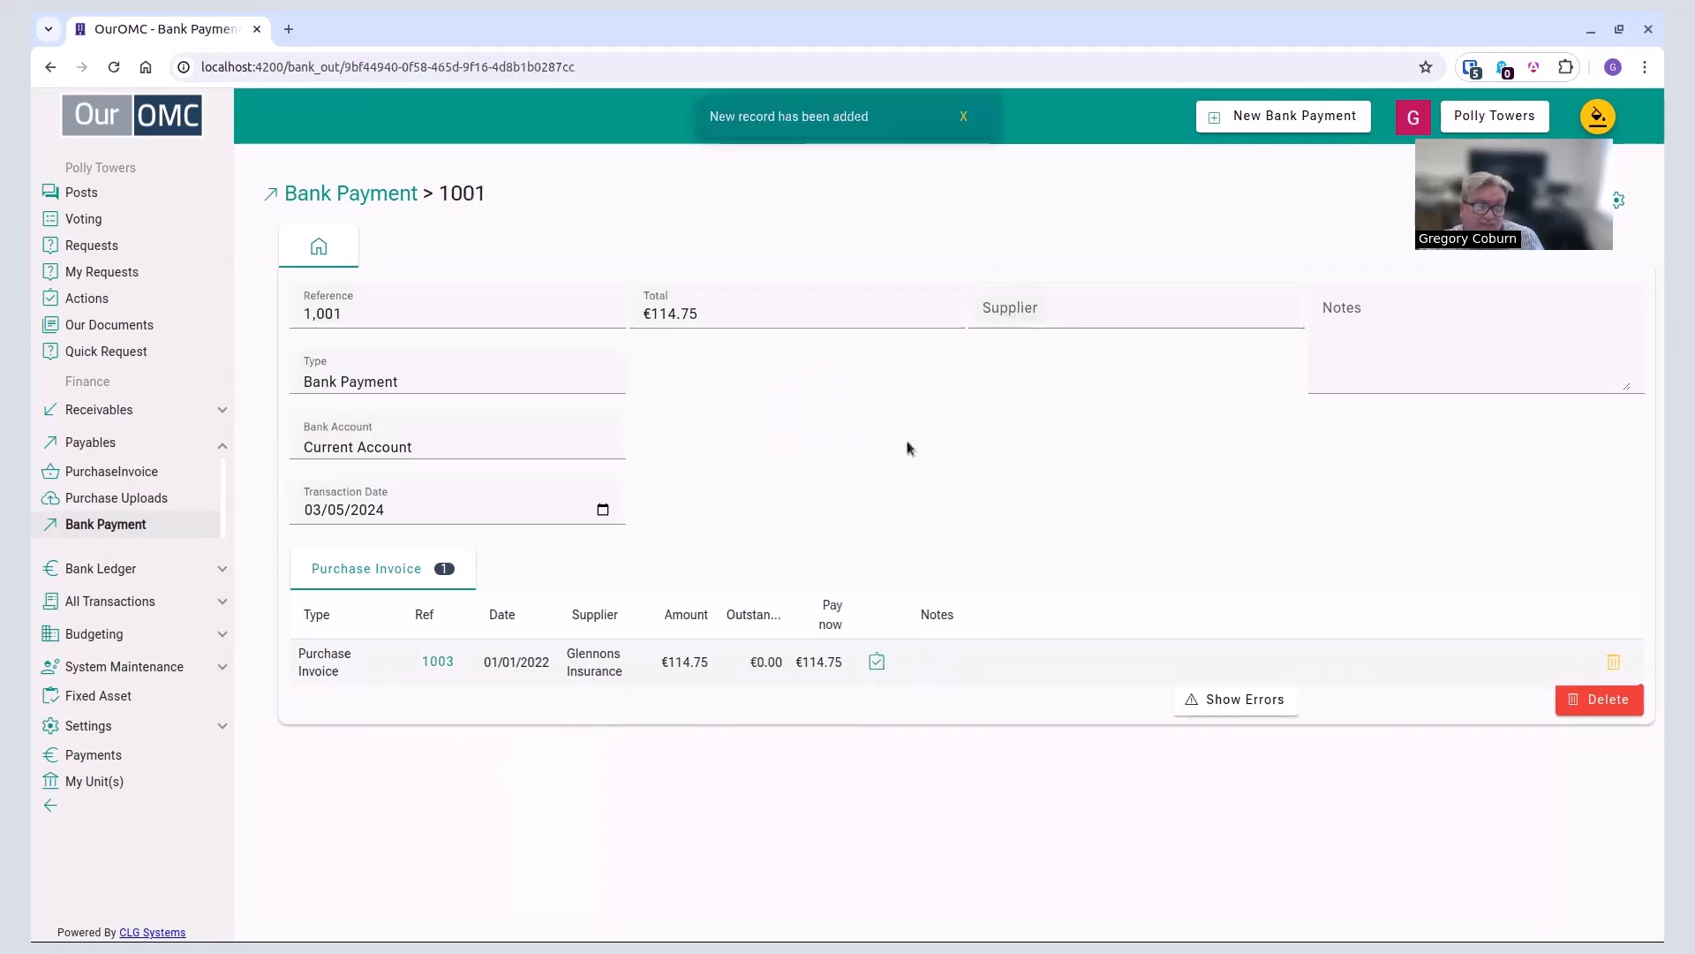